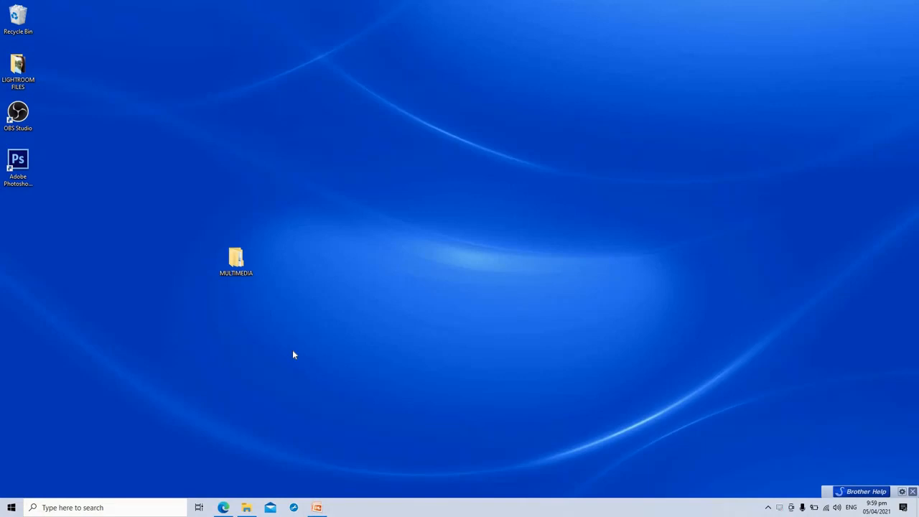
Launch Photoshop maximized and create a blank 870 x 600 pixel RGB document at 72 pixels/inch with a white background.
double_click(21, 169)
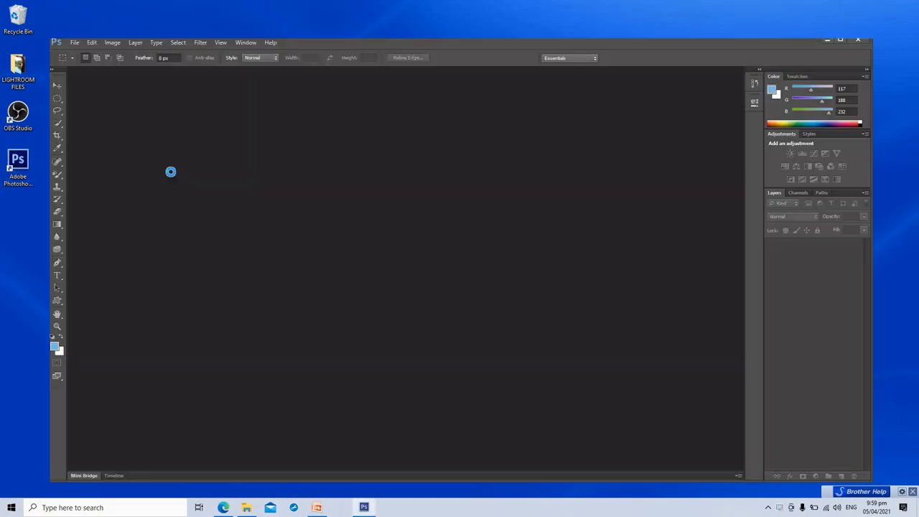
click(842, 41)
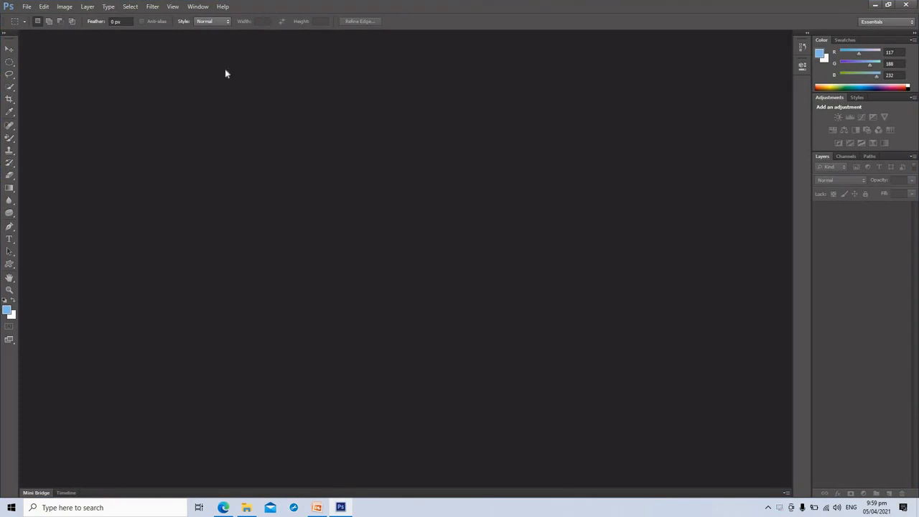
click(28, 8)
click(34, 18)
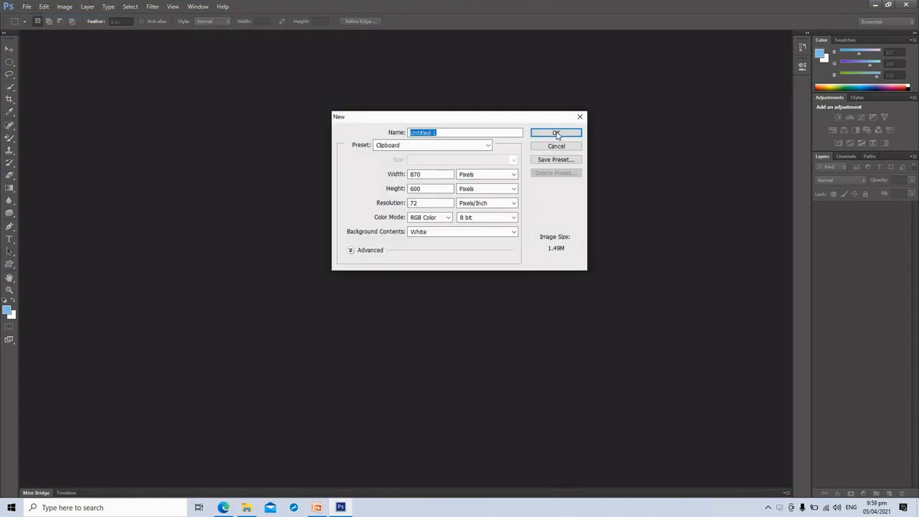
click(557, 134)
click(886, 24)
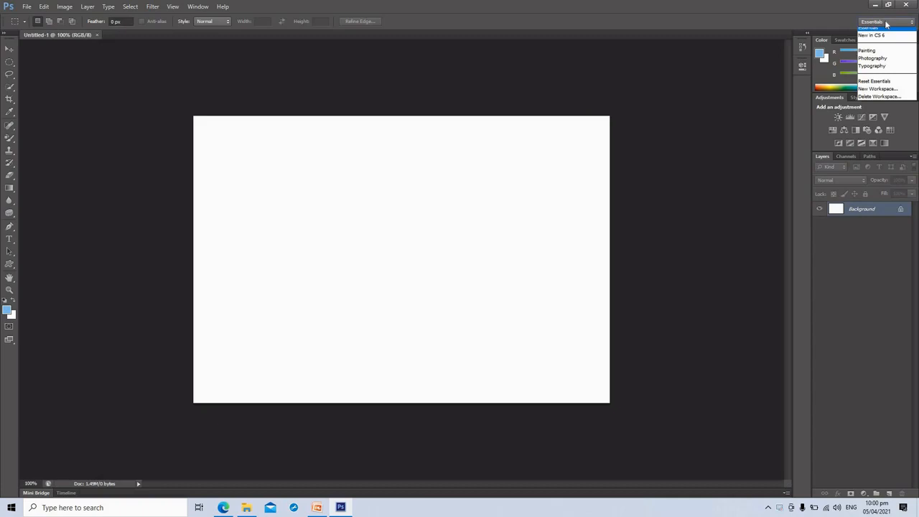
click(344, 164)
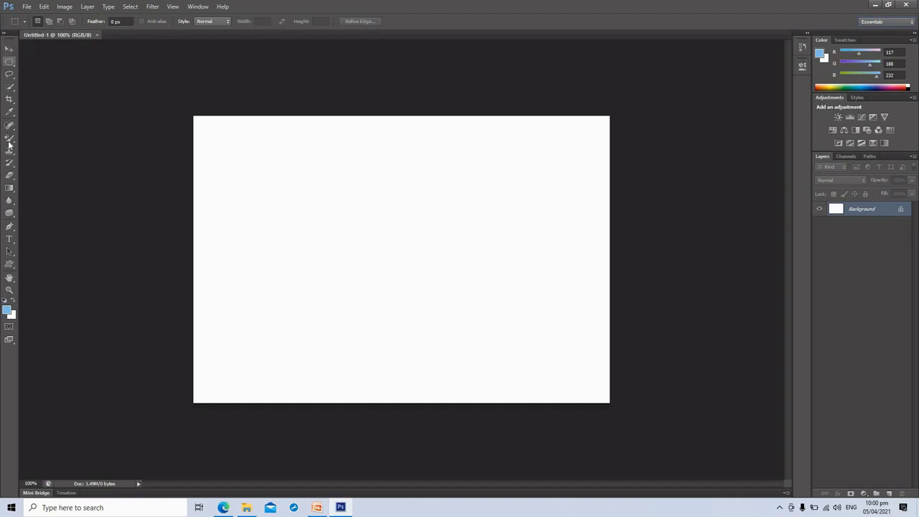
Activate the Lasso, Sponge and Clone Stamp tools in turn to examine the options each one offers.
click(9, 73)
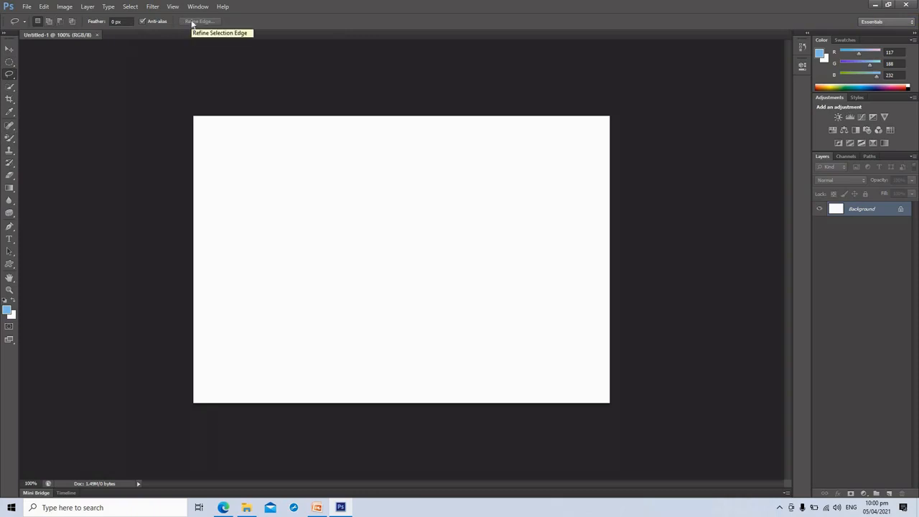
click(8, 213)
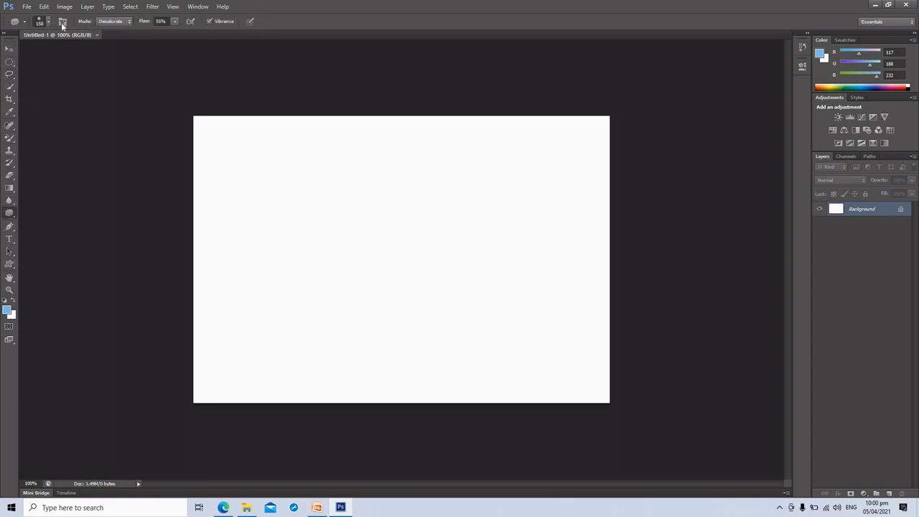
click(9, 149)
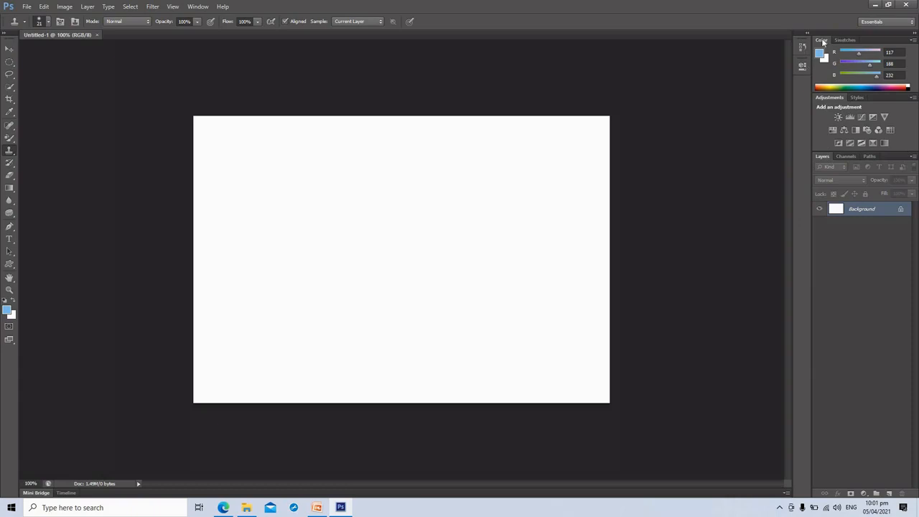
Undock the panel column and separate the Channels and Layers panels from it, placing Channels directly above Layers below the Paths panel.
drag(832, 34, 580, 229)
drag(784, 162, 421, 144)
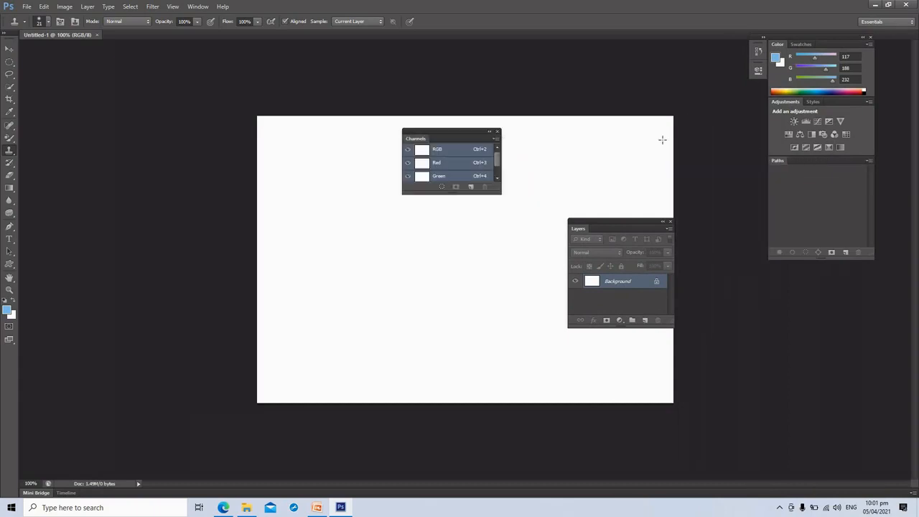
drag(463, 133, 293, 96)
drag(219, 100, 164, 89)
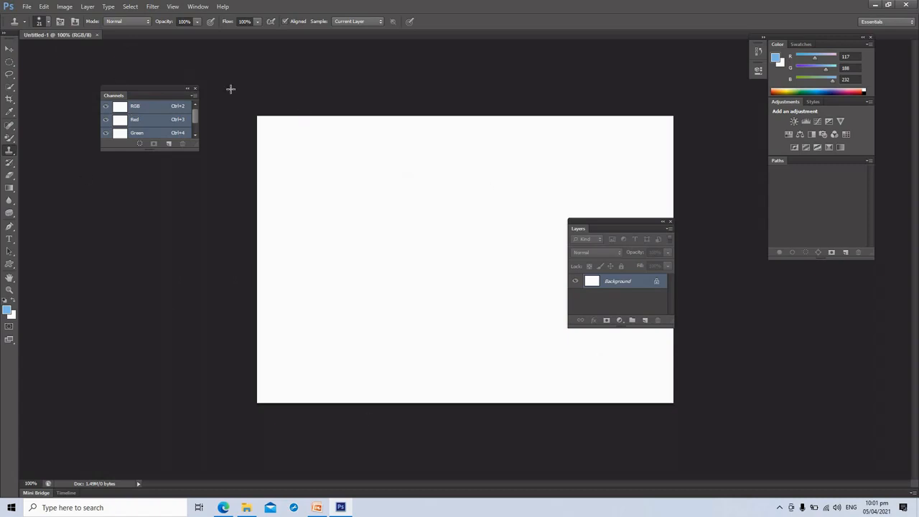
drag(171, 94, 818, 248)
drag(632, 224, 825, 310)
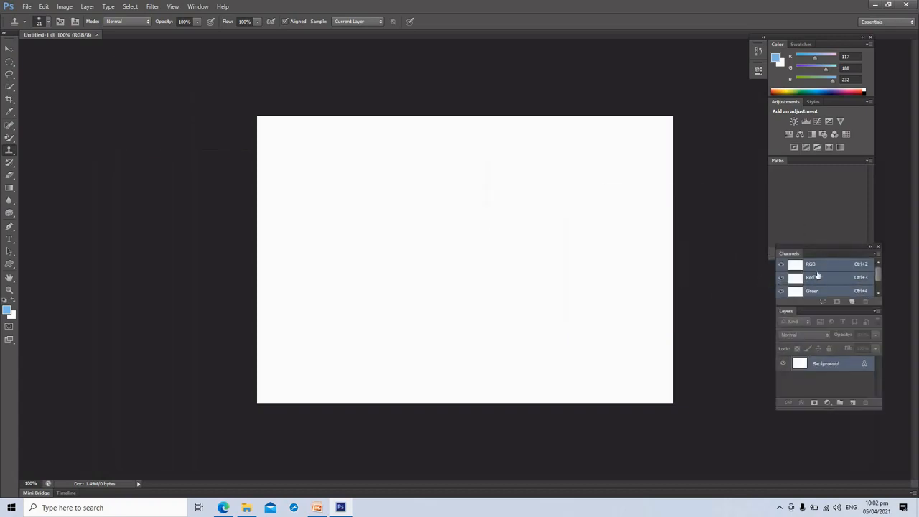
Reset the Essentials workspace to its default panel layout.
click(892, 27)
click(871, 28)
click(876, 24)
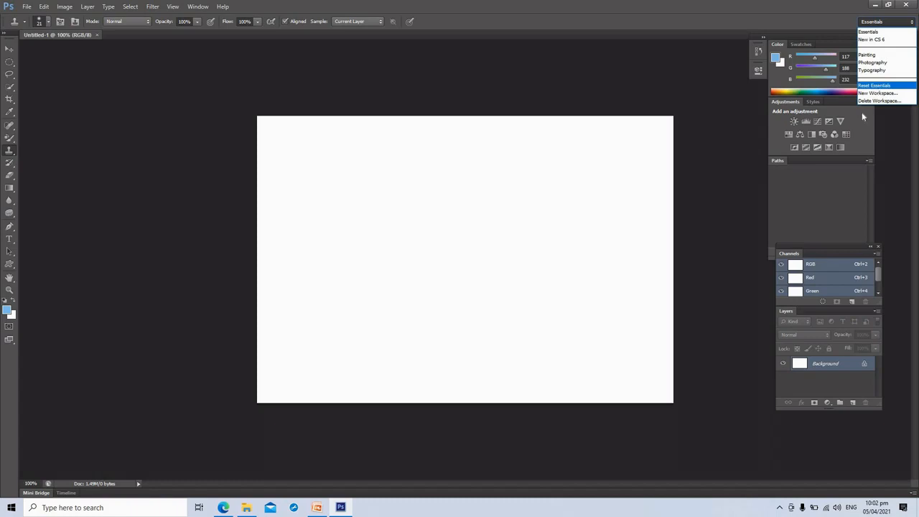
click(874, 86)
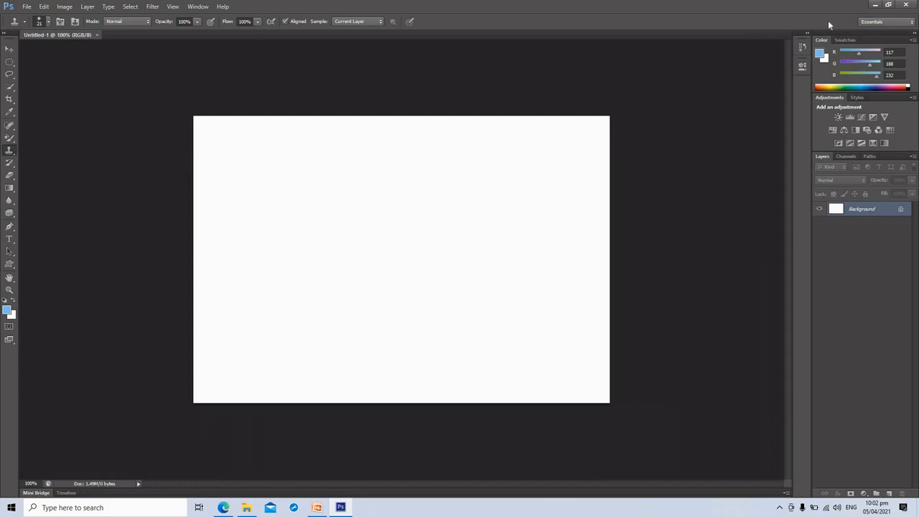
Switch through the Painting and Photography workspaces, ending on the Typography workspace.
click(893, 23)
click(893, 56)
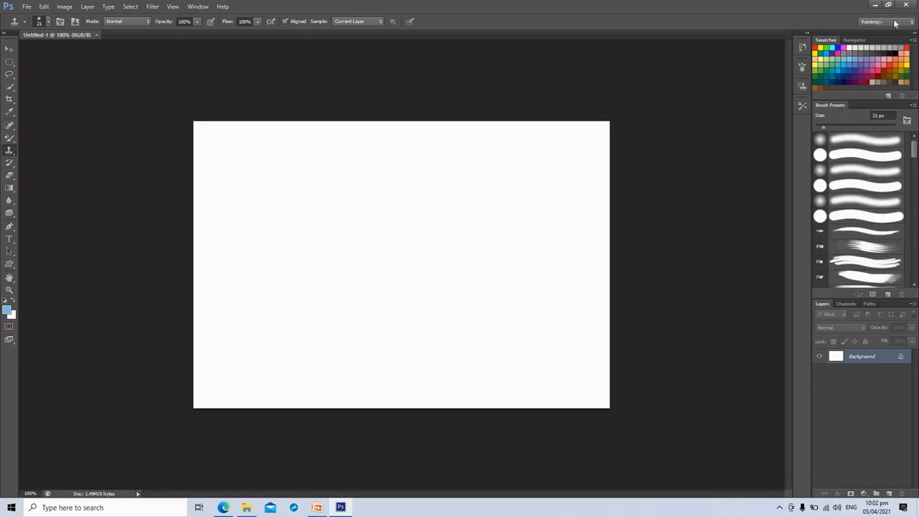
click(893, 23)
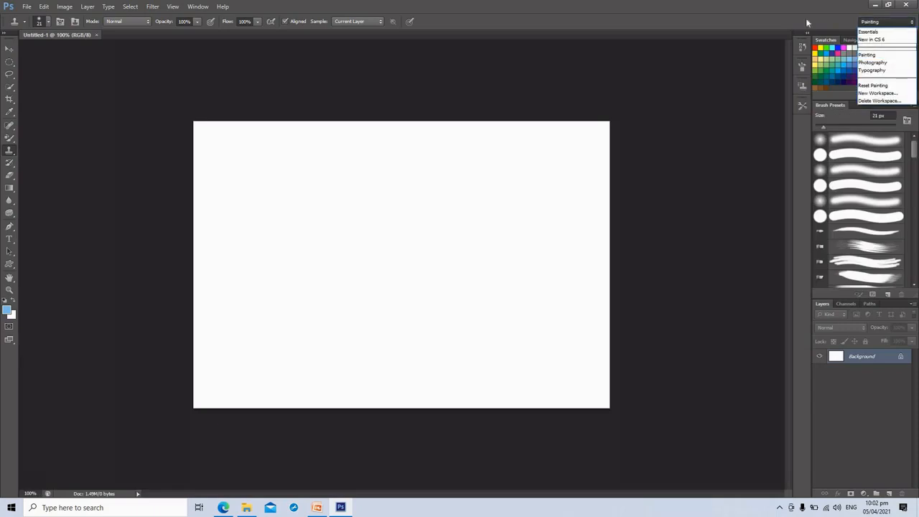
click(772, 52)
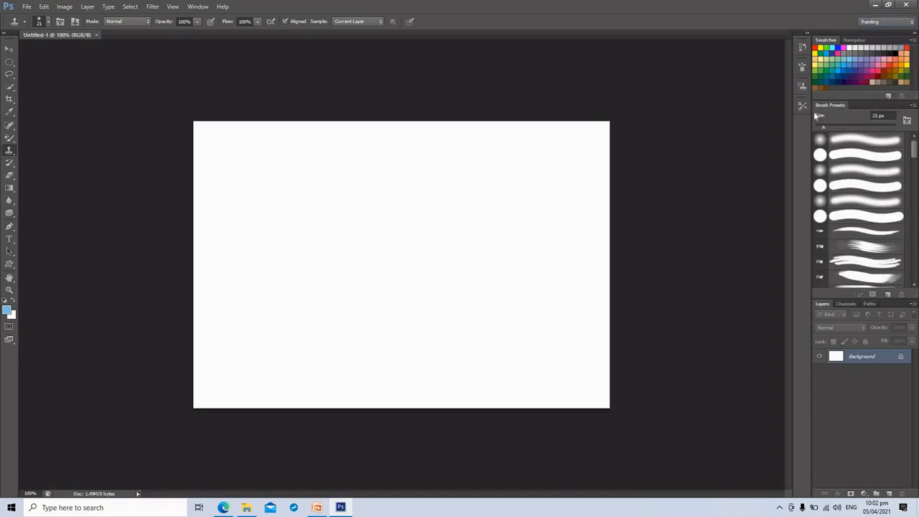
click(894, 23)
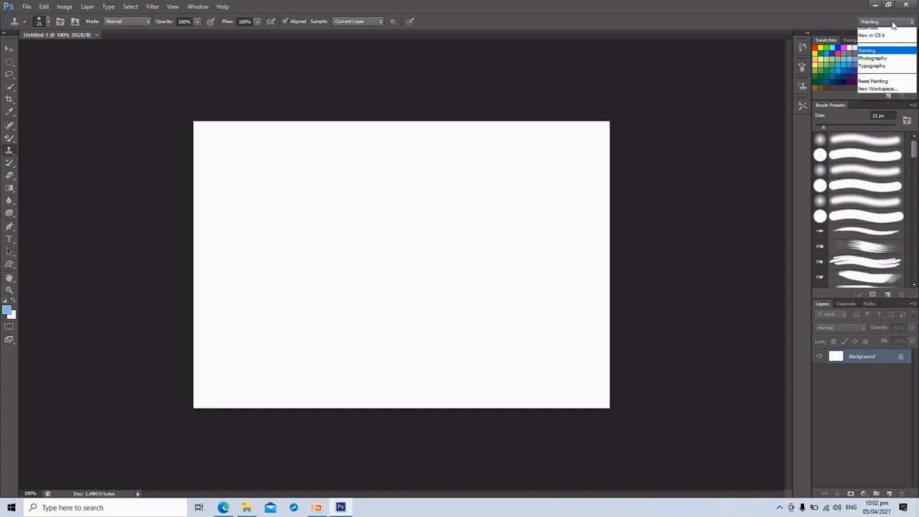
click(872, 63)
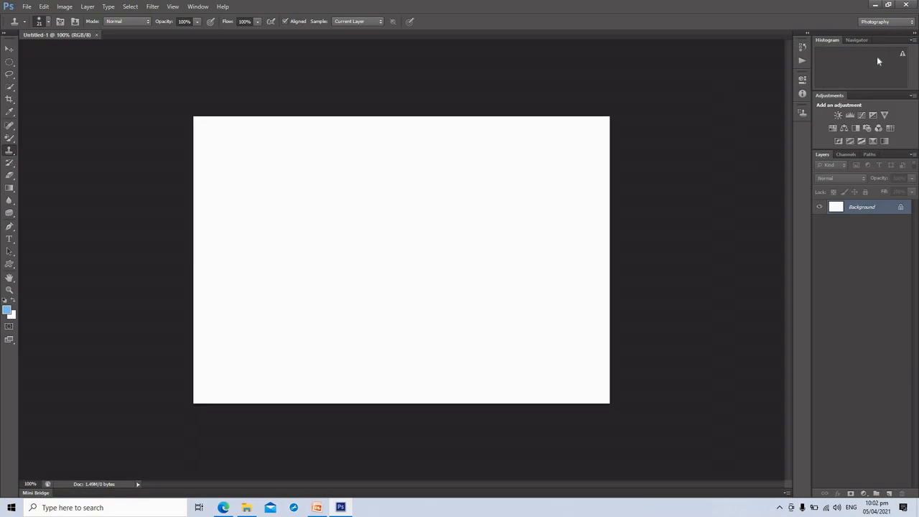
click(886, 22)
click(880, 75)
Float the Character and Paragraph panels next to the toolbox, with Paragraph placed below Character.
click(886, 22)
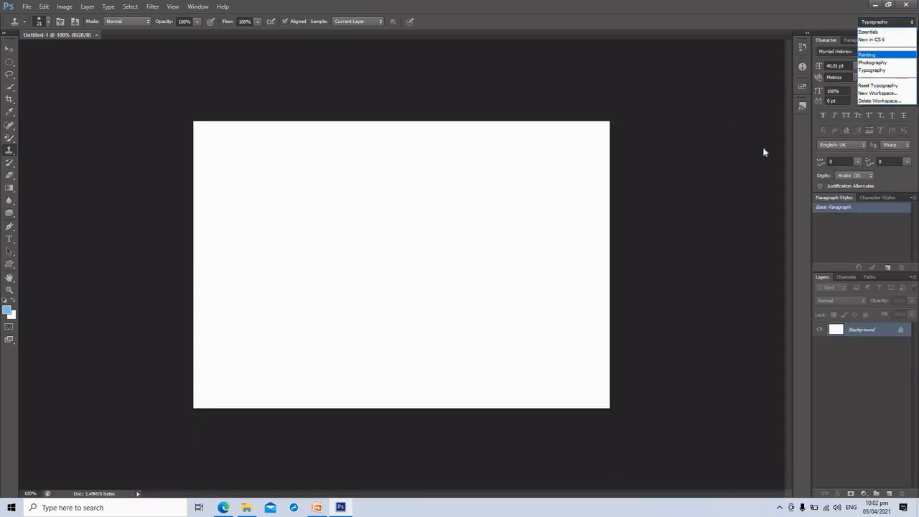
click(826, 41)
drag(300, 87, 39, 56)
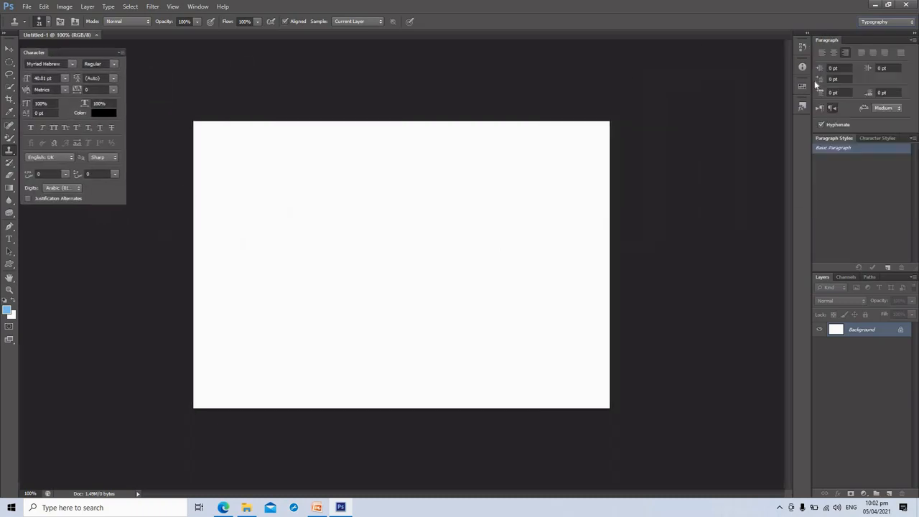
drag(826, 41, 43, 236)
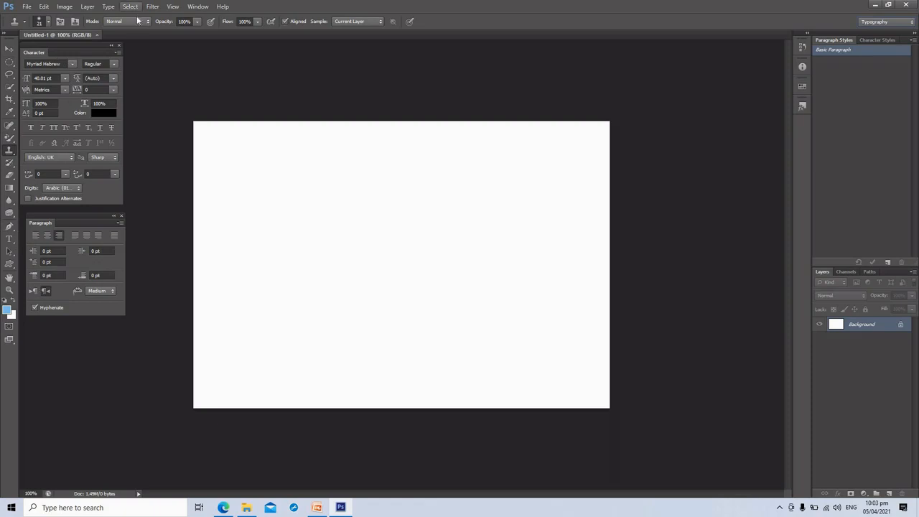
Save the current panel layout as a new workspace named NEW WORKSPACE.
click(869, 23)
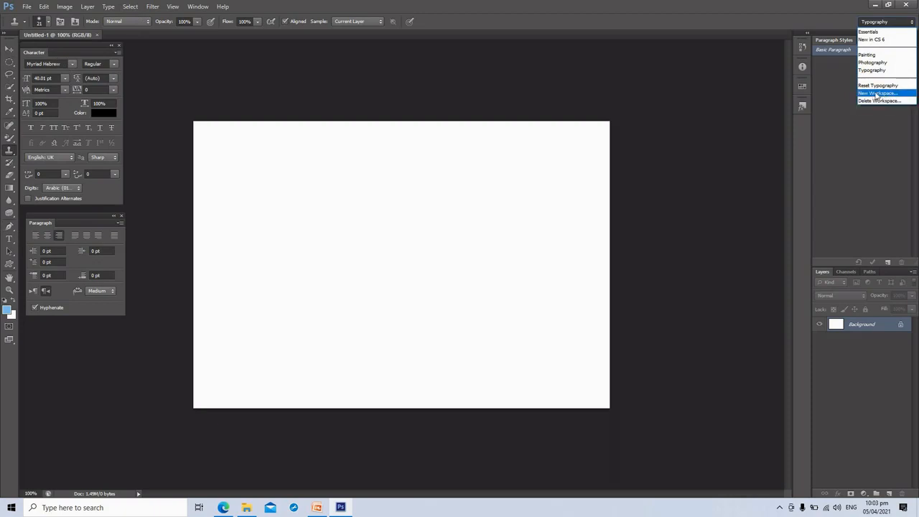
key(Return)
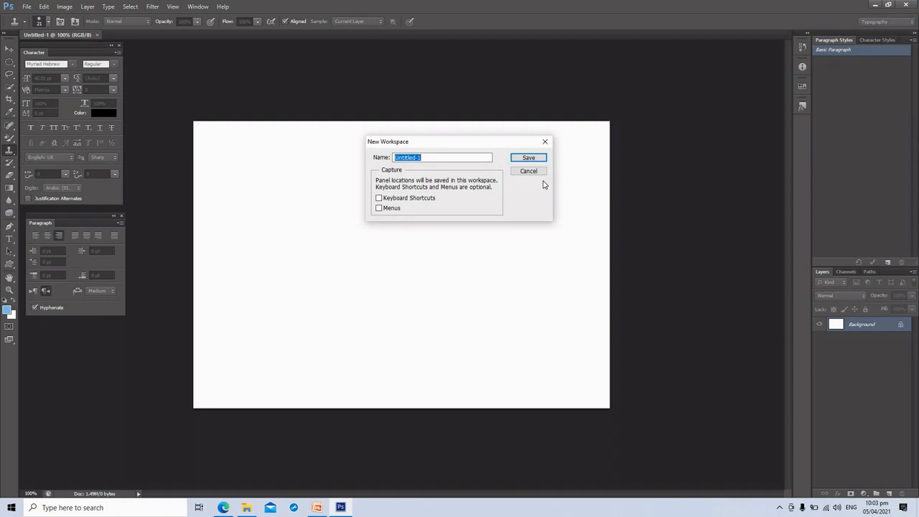
text(NEW WORKSPACE)
click(528, 157)
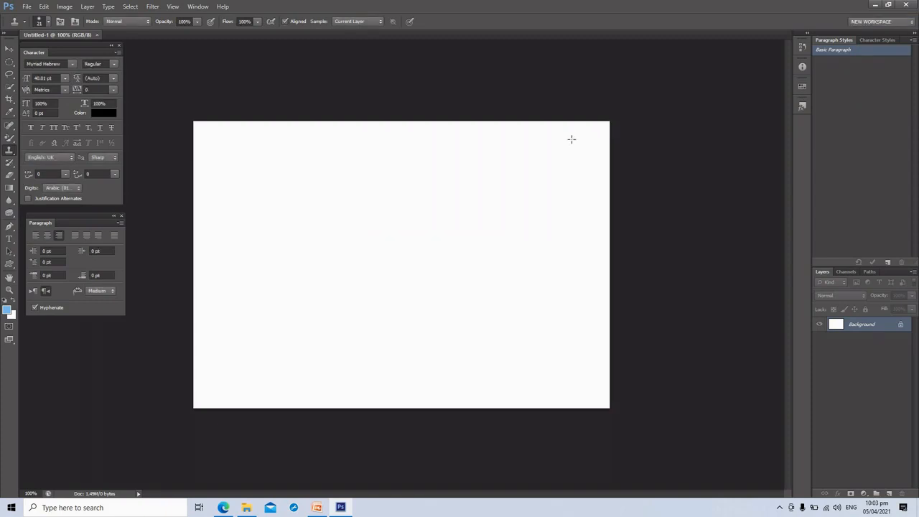
Reset NEW WORKSPACE to its saved layout and switch back to the Essentials workspace.
click(866, 22)
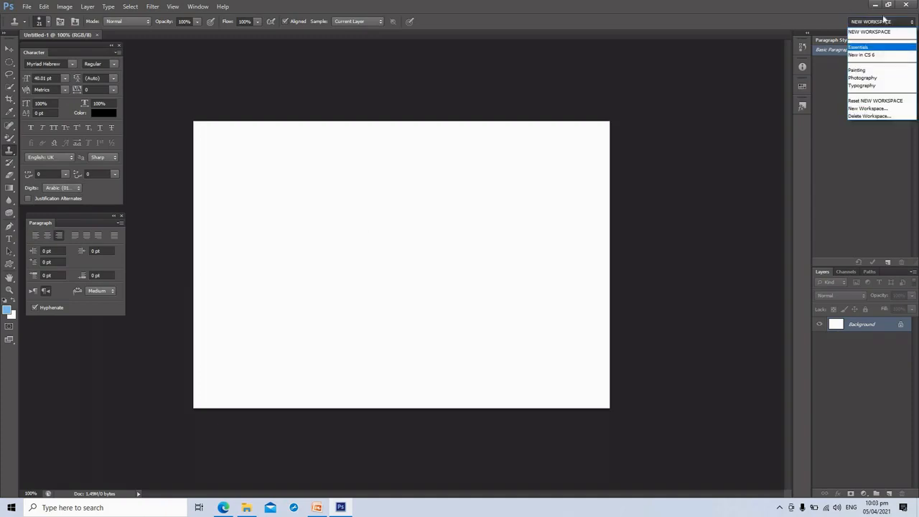
click(876, 100)
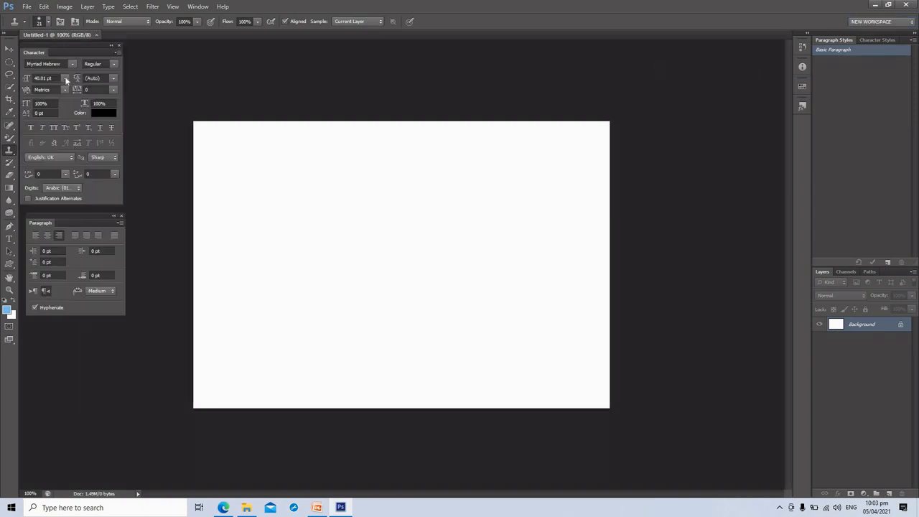
click(898, 23)
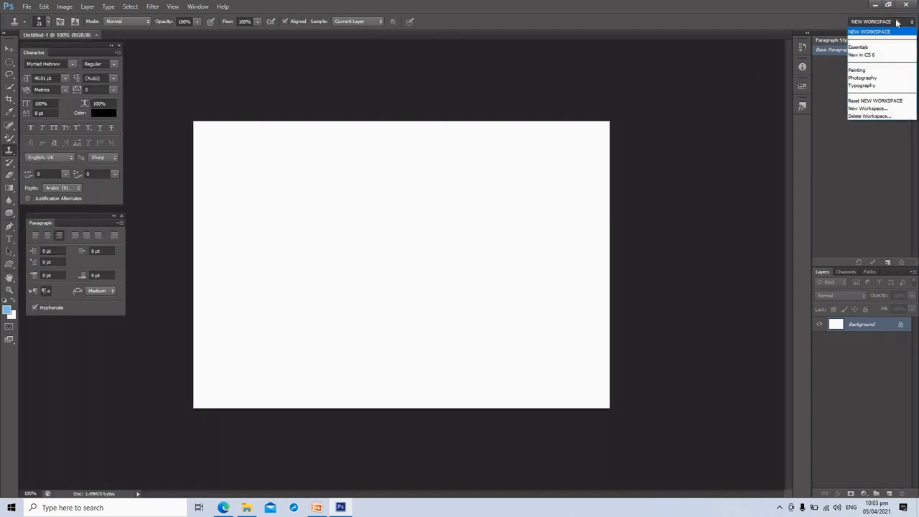
click(872, 47)
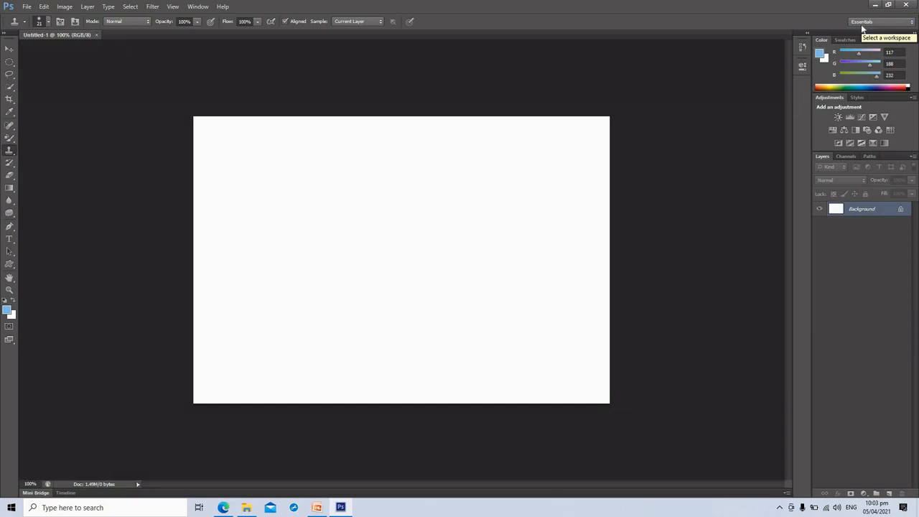
Close Photoshop and relaunch it in a maximized window.
click(31, 8)
click(834, 22)
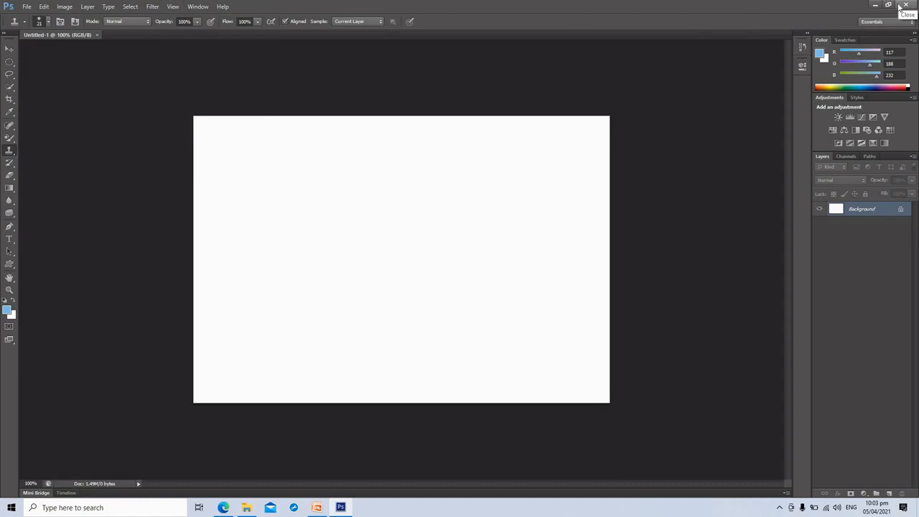
click(903, 6)
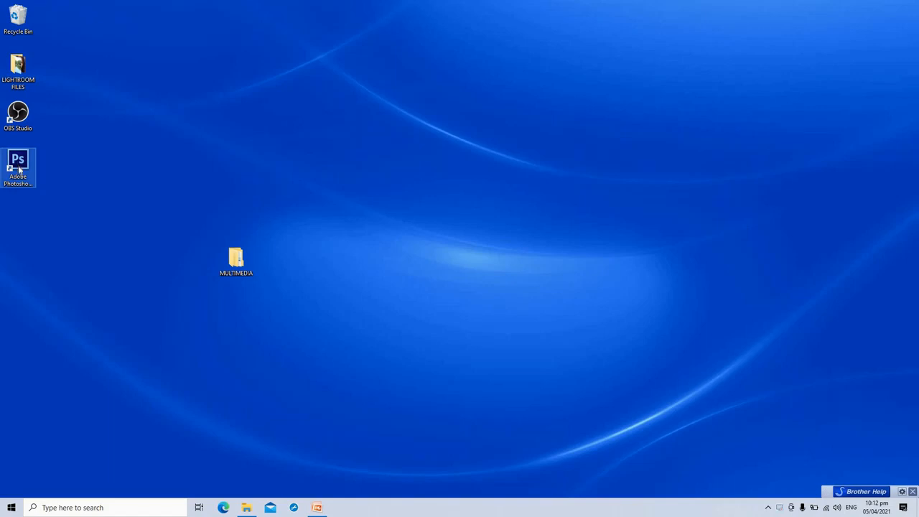
double_click(18, 164)
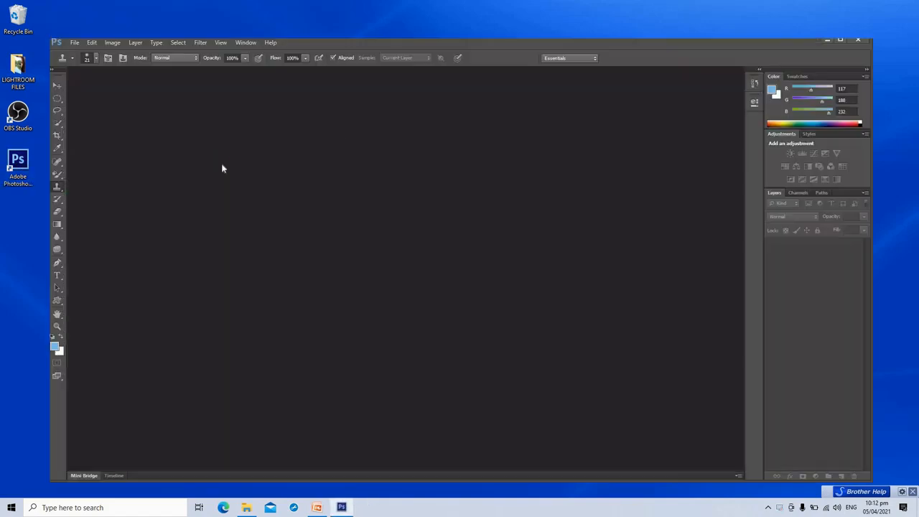
click(839, 39)
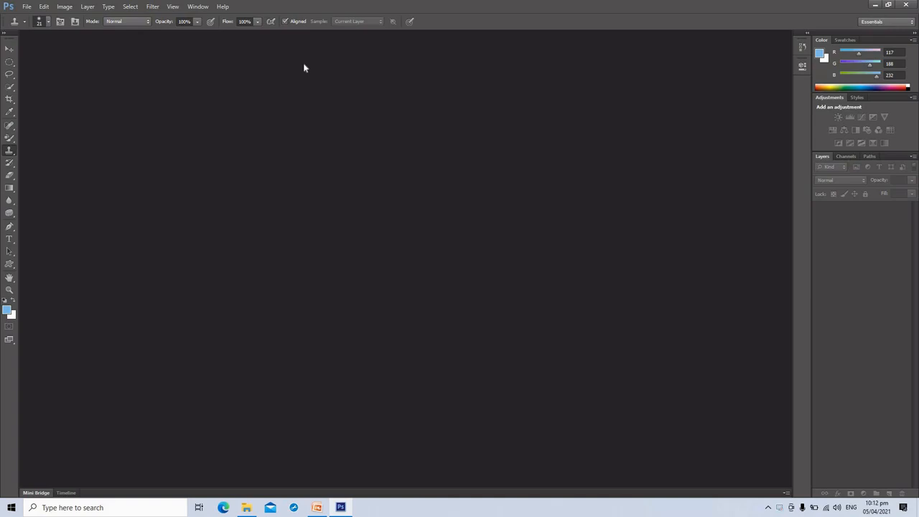
Float the Color panel beside the toolbox with Swatches below it, and undock the Layers panel into the empty work area.
drag(821, 40, 41, 46)
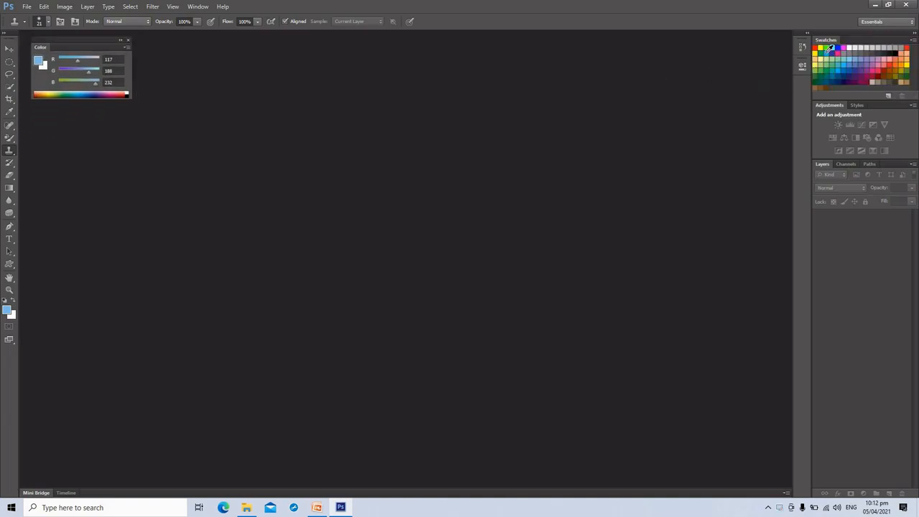
drag(831, 45, 47, 111)
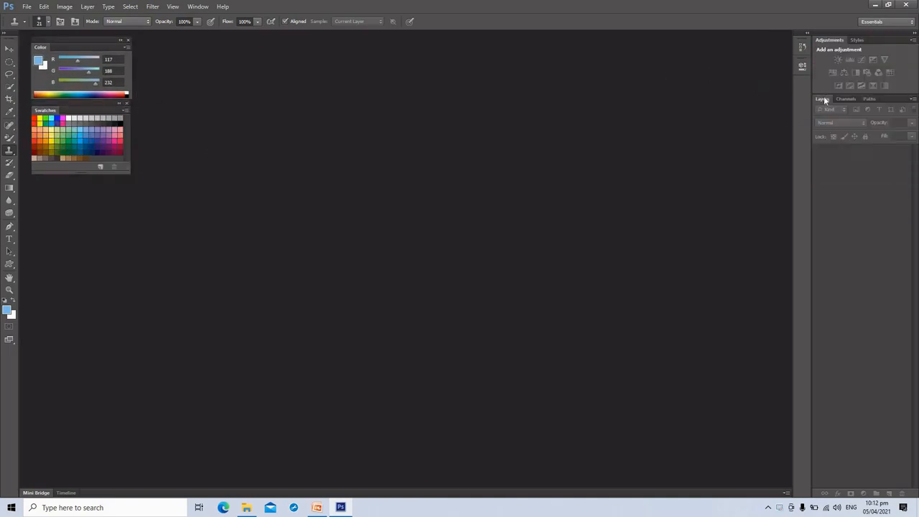
drag(824, 100, 610, 232)
drag(531, 253, 518, 279)
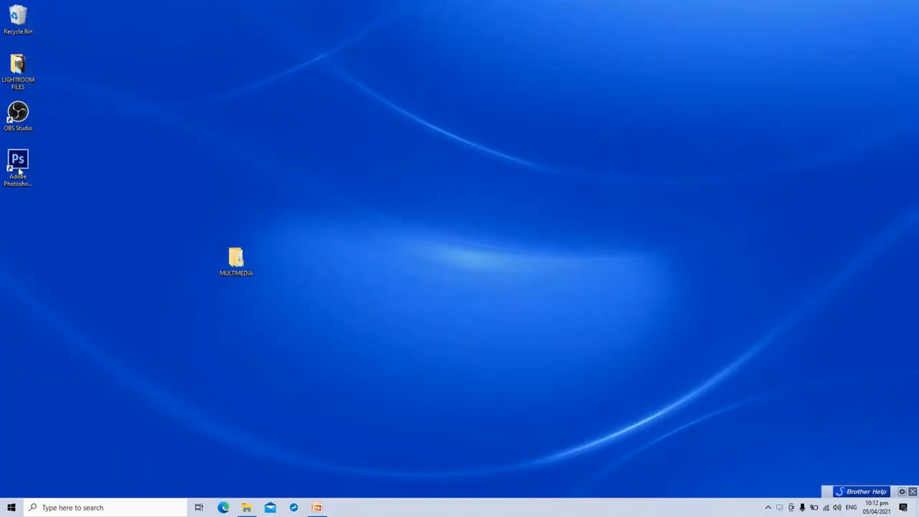
Relaunch Photoshop in a maximized window to check whether the rearranged panels persist between sessions, and close it.
double_click(18, 165)
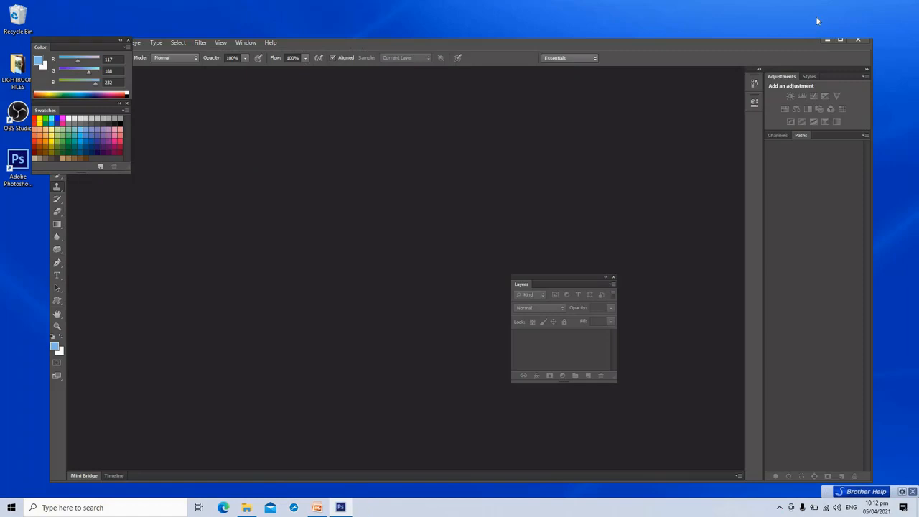
click(841, 41)
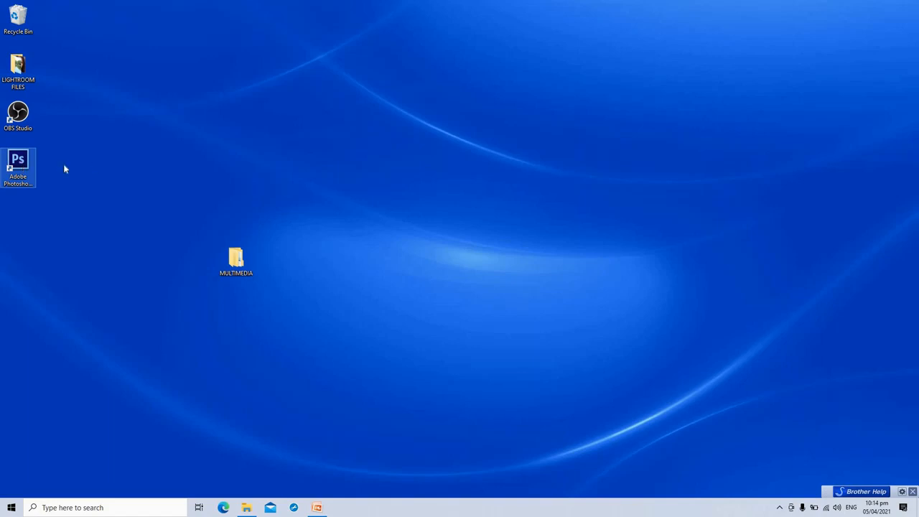
click(18, 161)
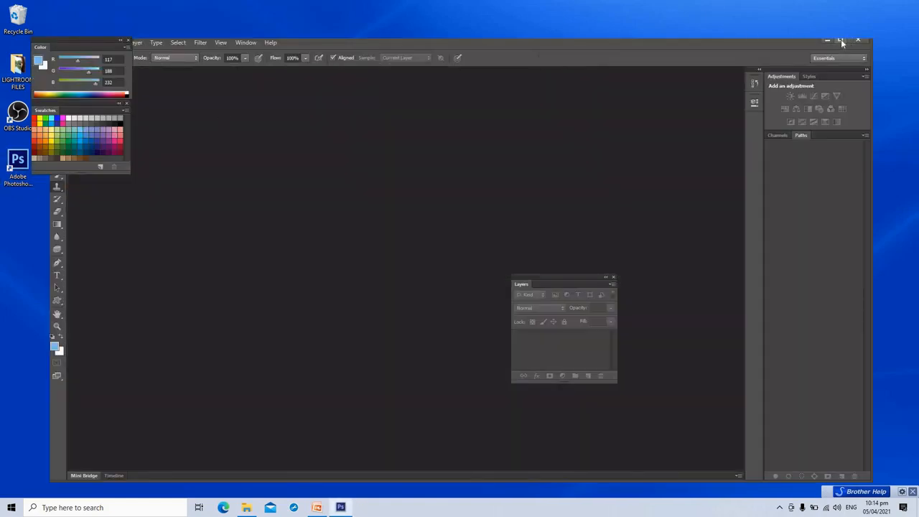
click(839, 39)
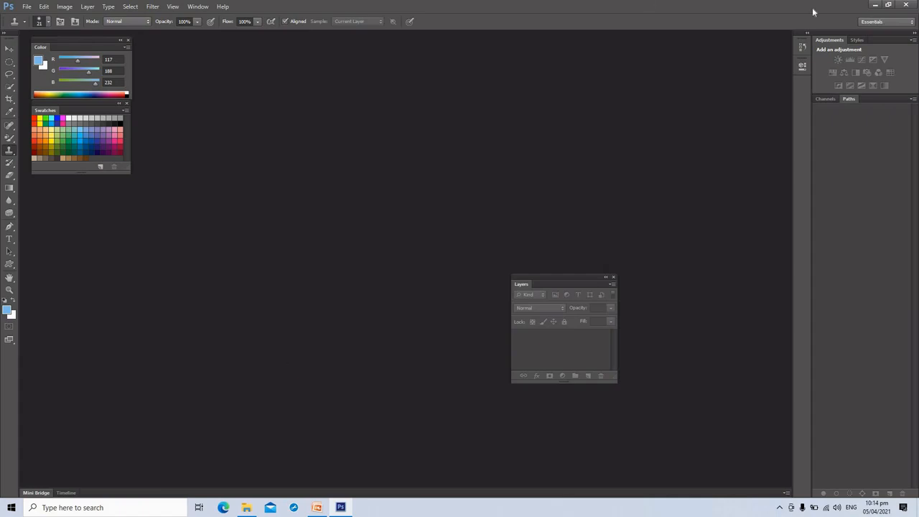
click(905, 6)
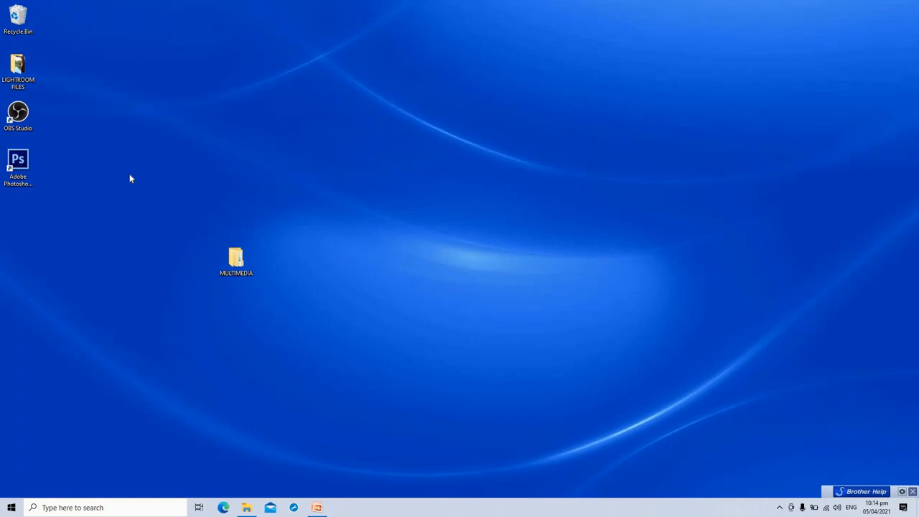
Start Photoshop with its preferences reset by deleting the Adobe Photoshop Settings File, and maximize the window.
double_click(18, 161)
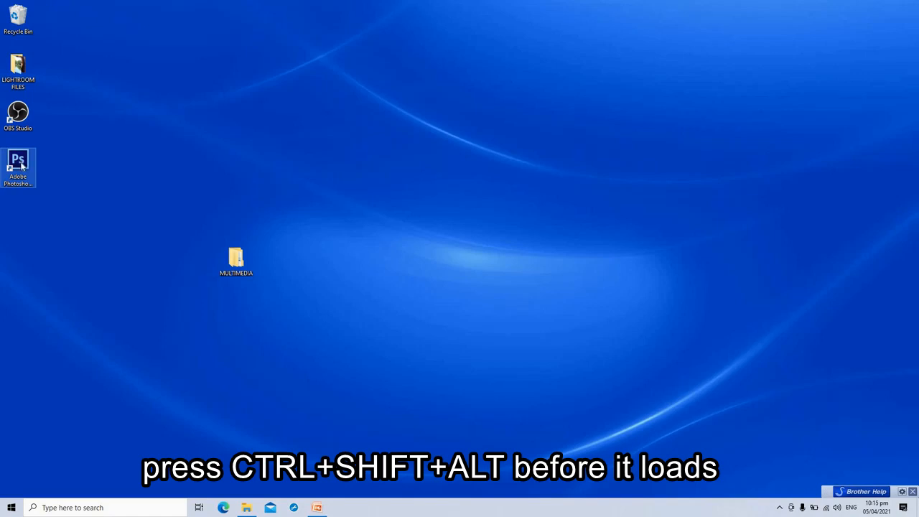
double_click(22, 166)
key(ctrl+shift+alt)
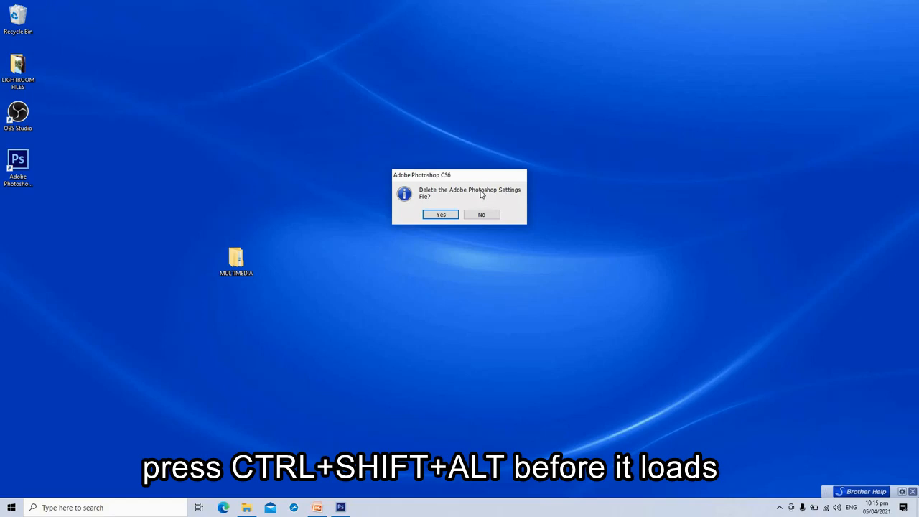
click(441, 215)
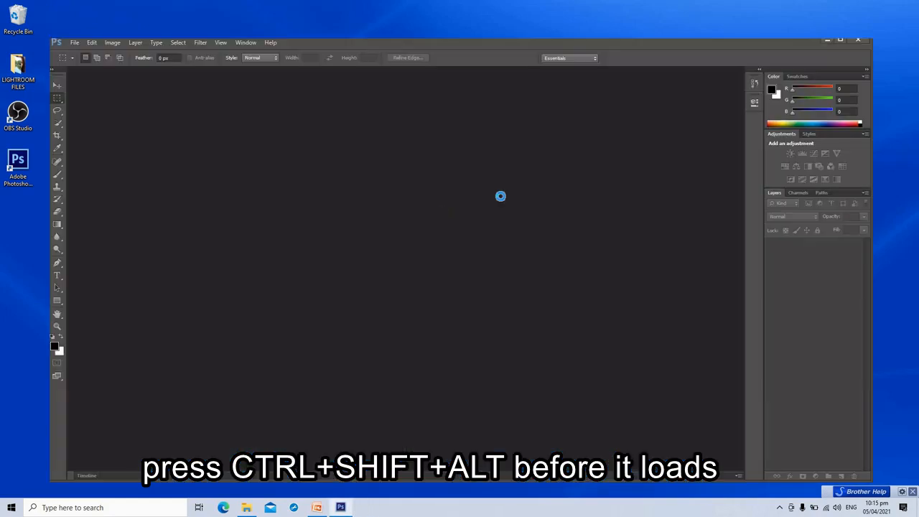
click(839, 39)
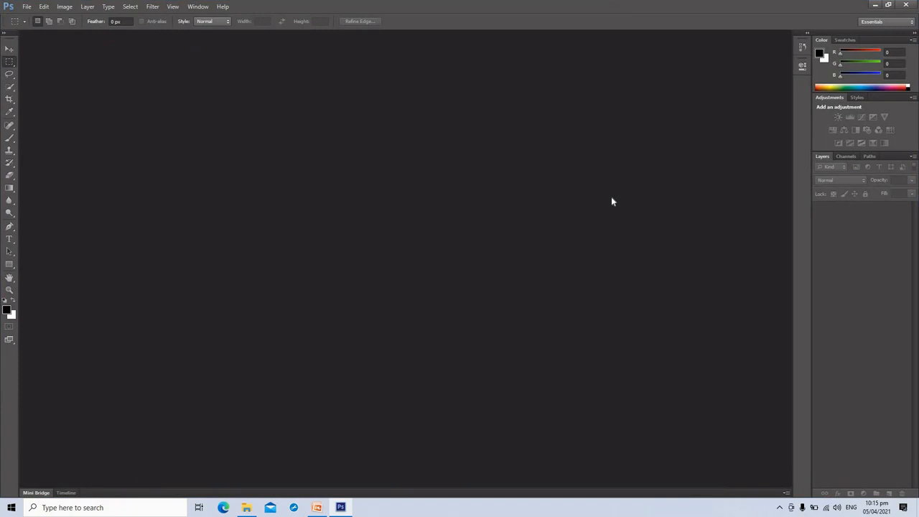
Close Photoshop and repeat the startup reset, deleting the settings file again and maximizing the window.
click(902, 5)
click(21, 165)
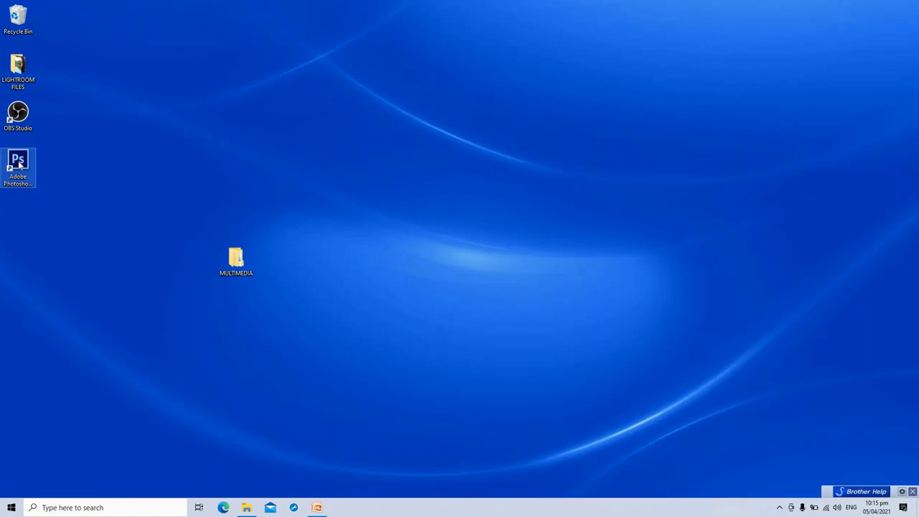
ctrl+alt+shift+double_click(19, 164)
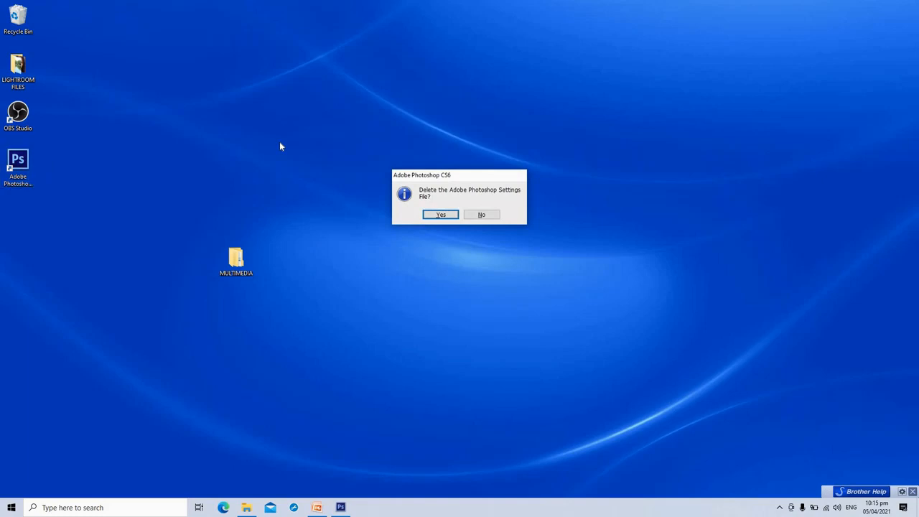
click(441, 215)
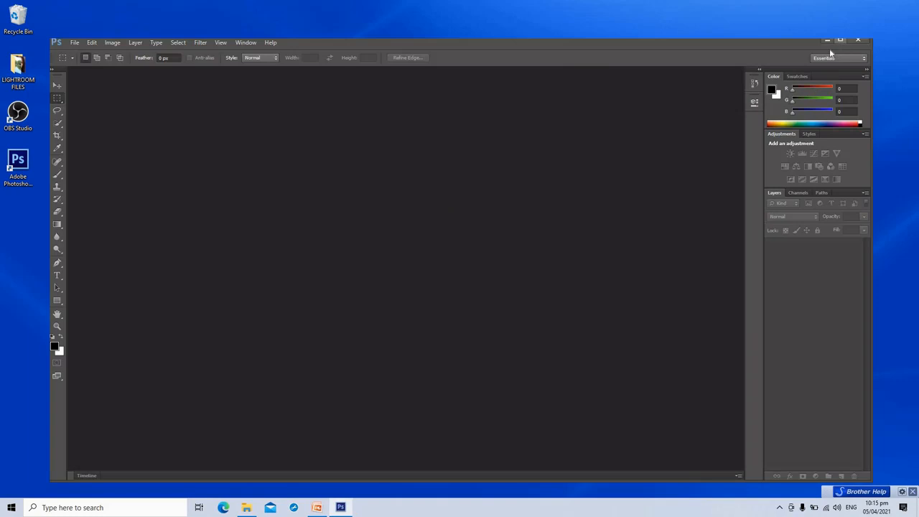
click(840, 40)
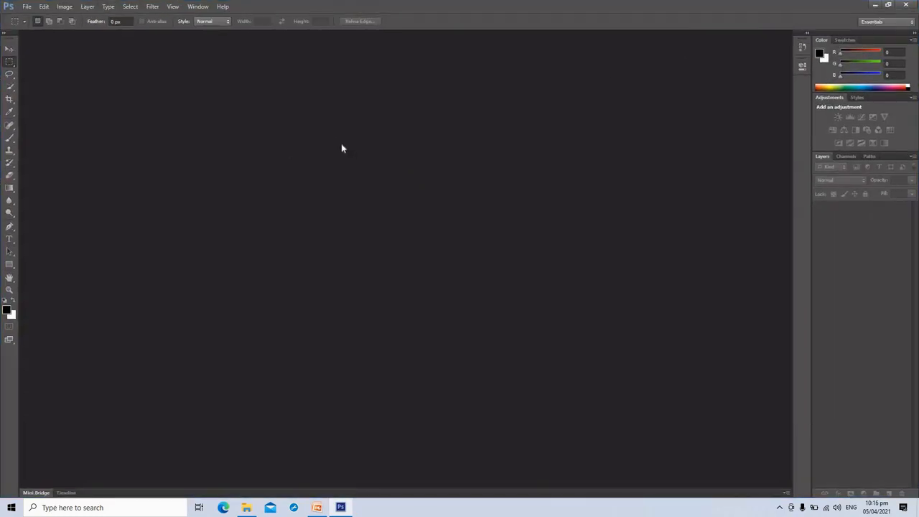
Close Photoshop and relaunch it from the desktop in a maximized window.
click(903, 6)
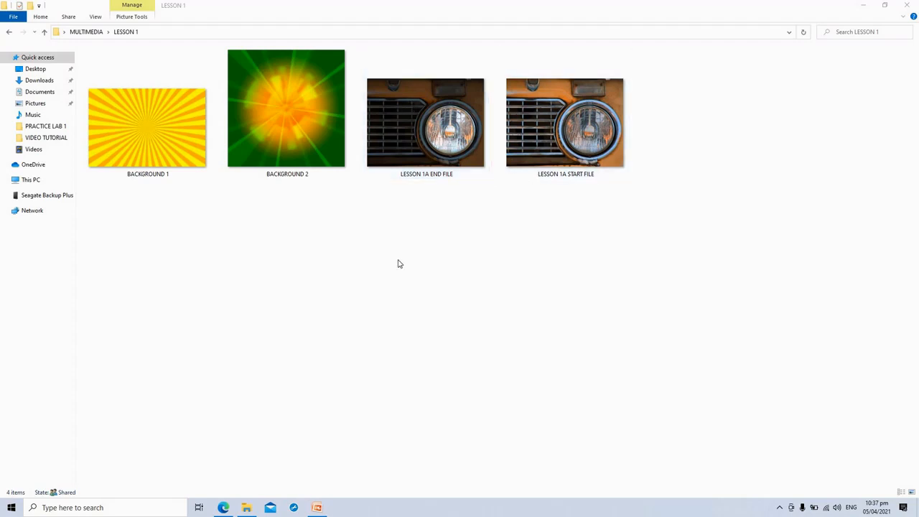
click(79, 507)
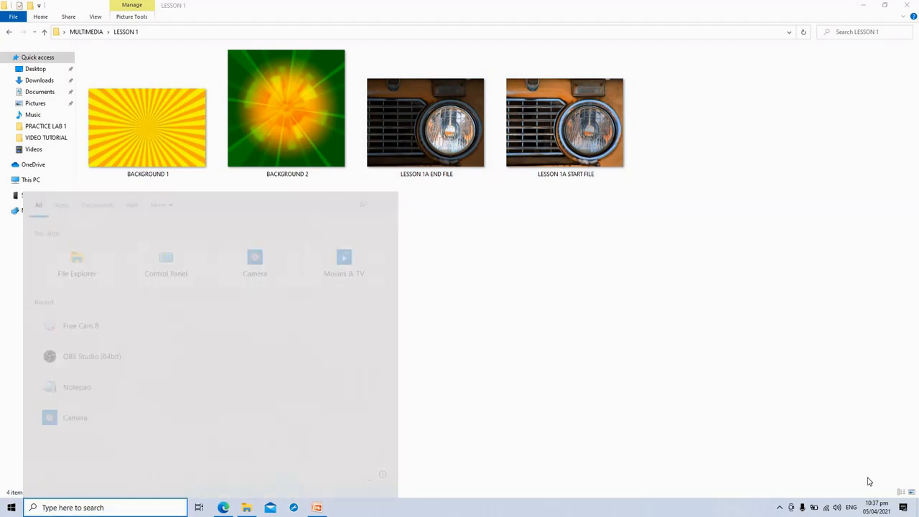
click(916, 506)
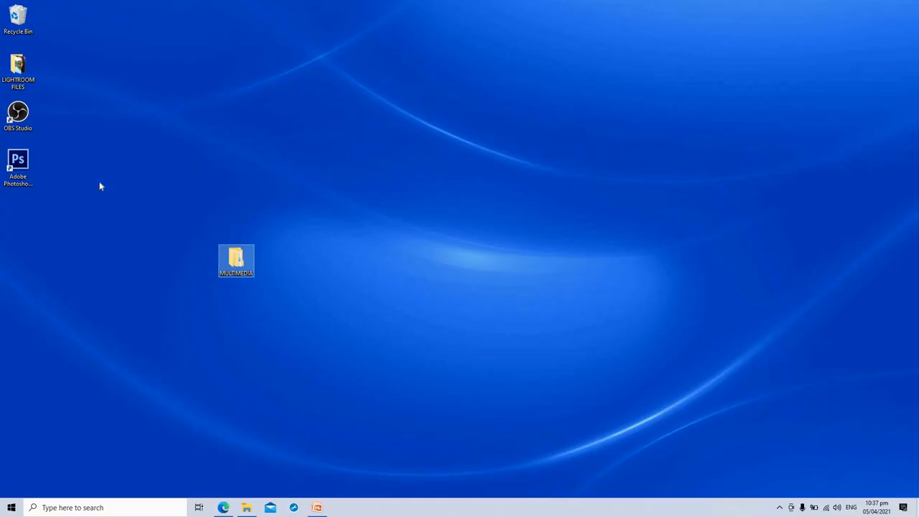
double_click(20, 164)
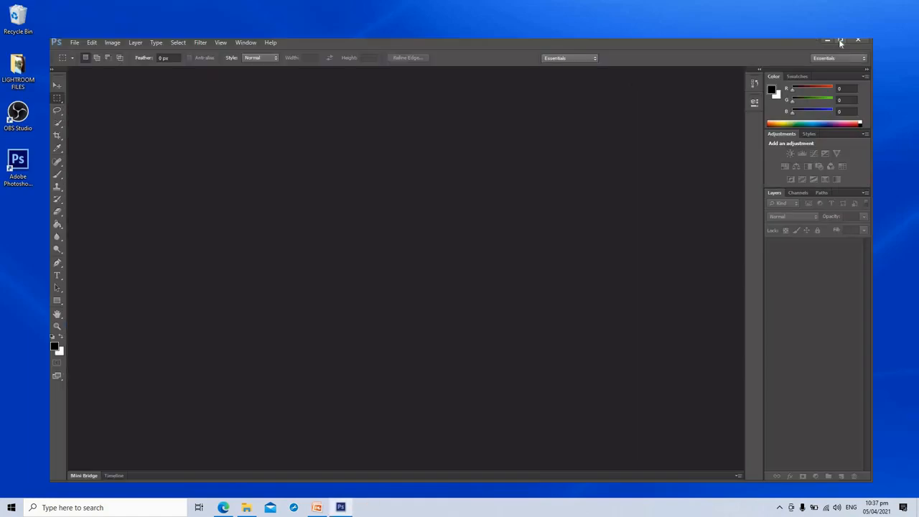
click(839, 41)
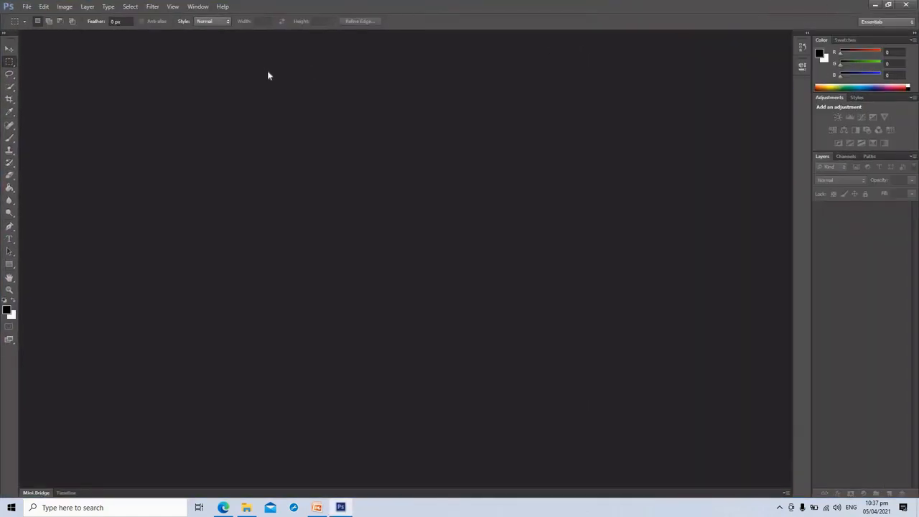
Browse for files to open in the LESSON 1 folder inside the desktop's MULTIMEDIA folder, enlarging the Open dialog.
click(27, 7)
click(37, 27)
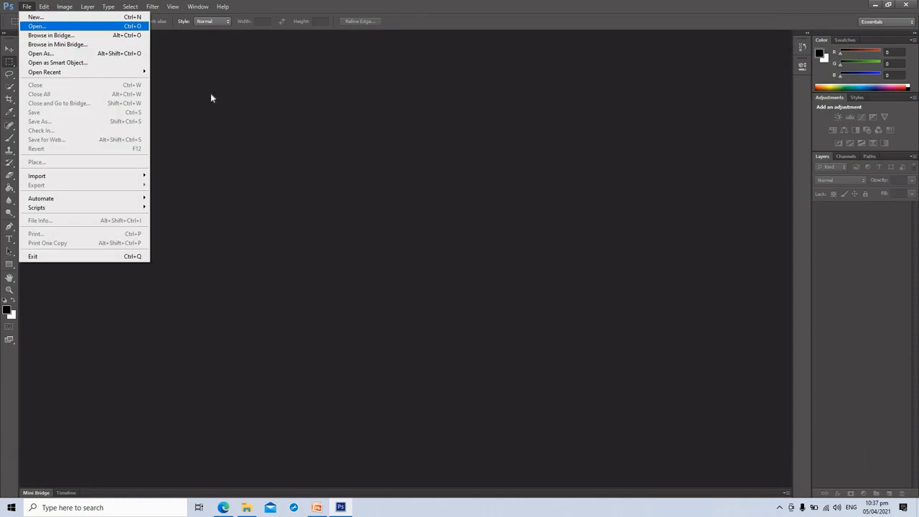
click(399, 136)
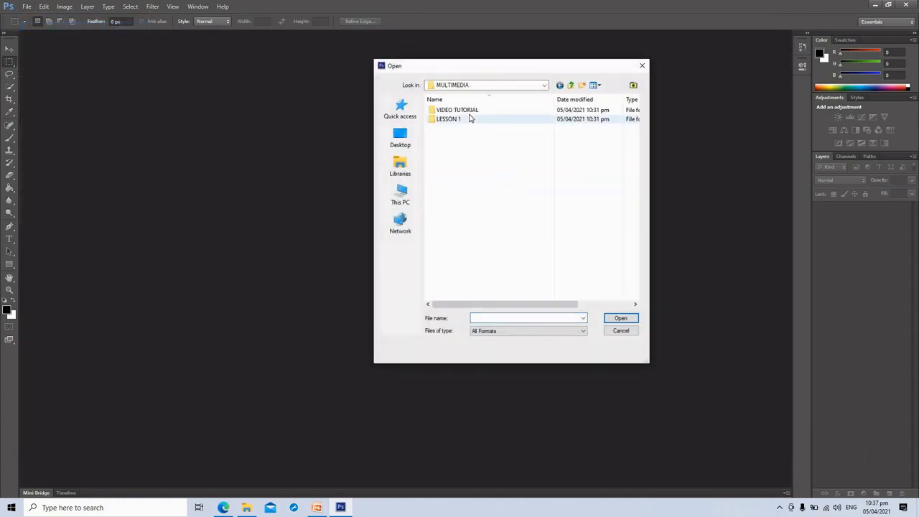
drag(607, 66, 417, 42)
drag(459, 334, 717, 407)
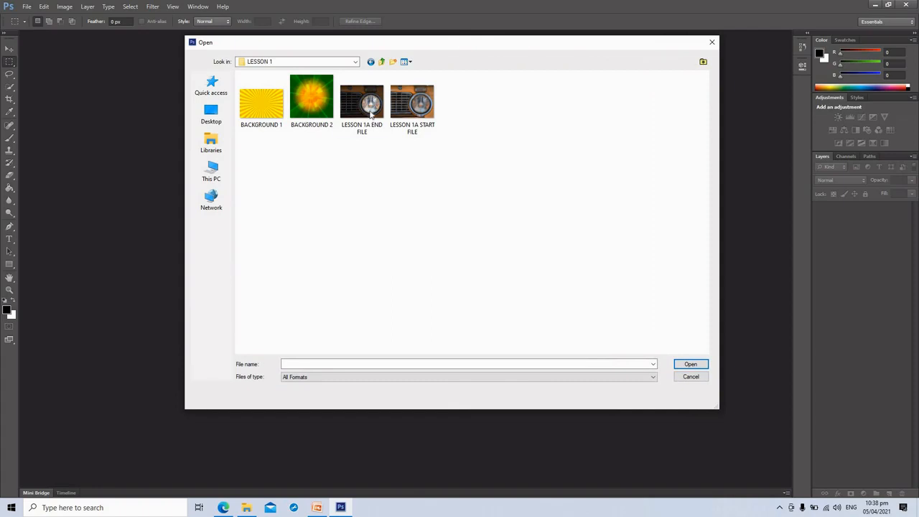
Open LESSON 1A END FILE and LESSON 1A START FILE together.
click(372, 117)
click(434, 126)
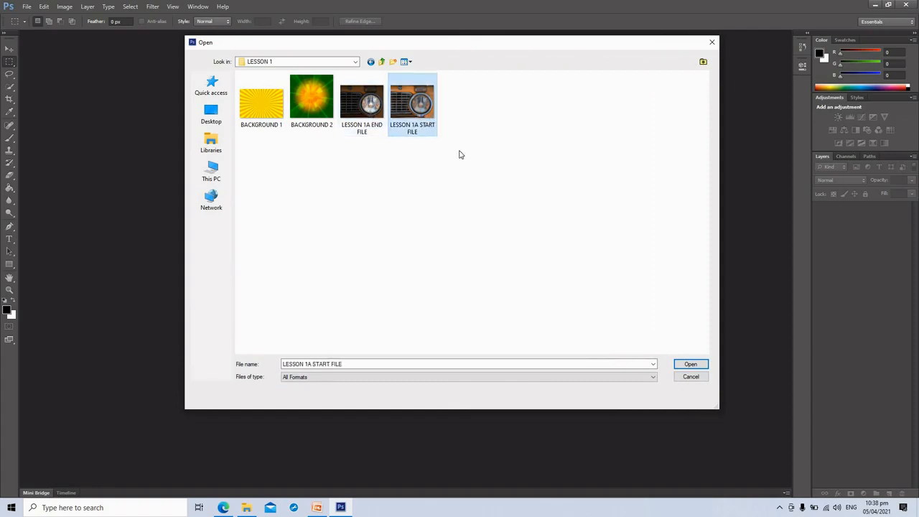
drag(495, 169, 343, 87)
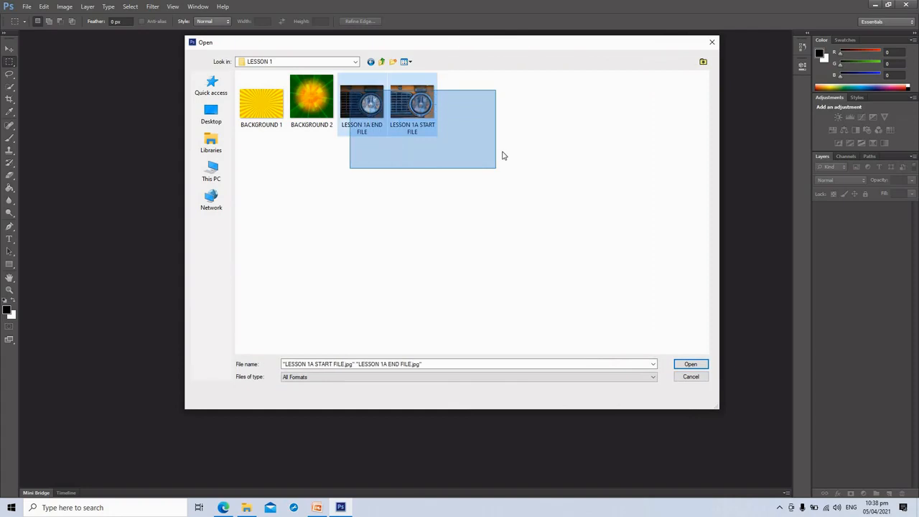
click(691, 364)
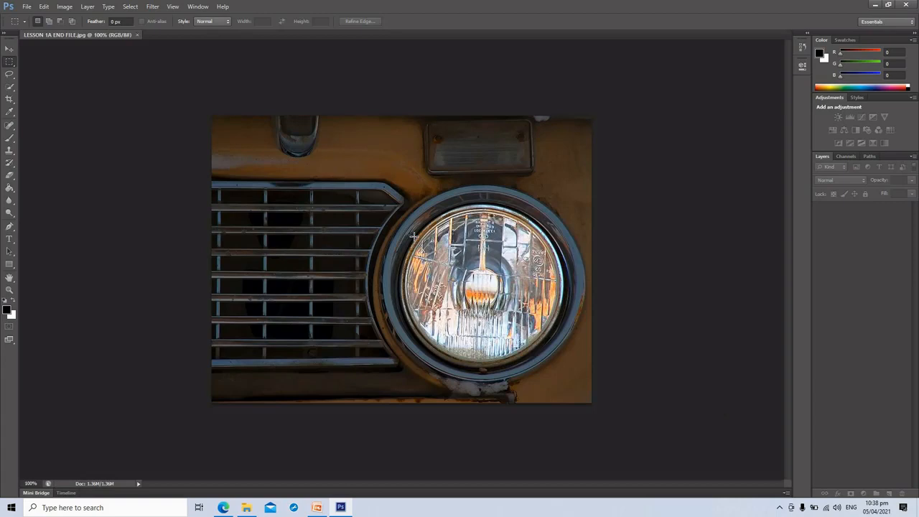
Compare LESSON 1A END FILE.jpg with LESSON 1A START FILE.jpg by switching between the two documents, and activate the Move tool.
click(83, 33)
click(192, 32)
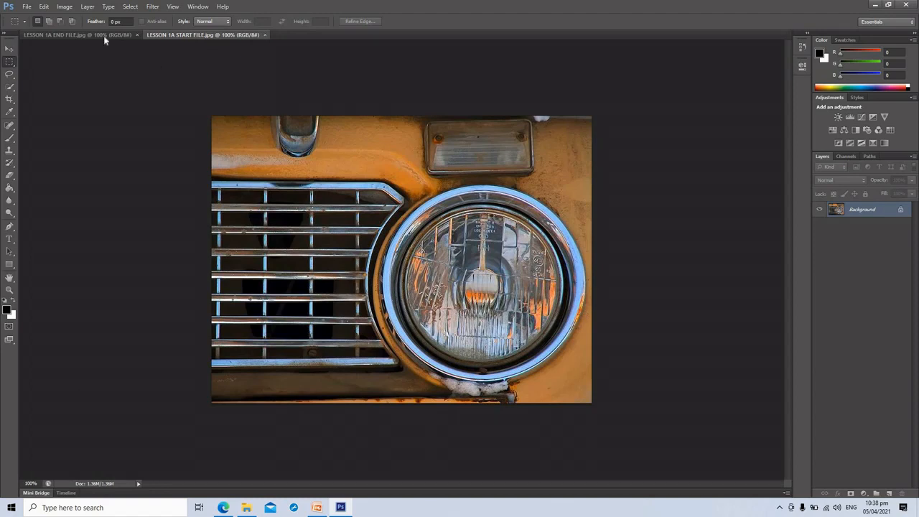
click(121, 36)
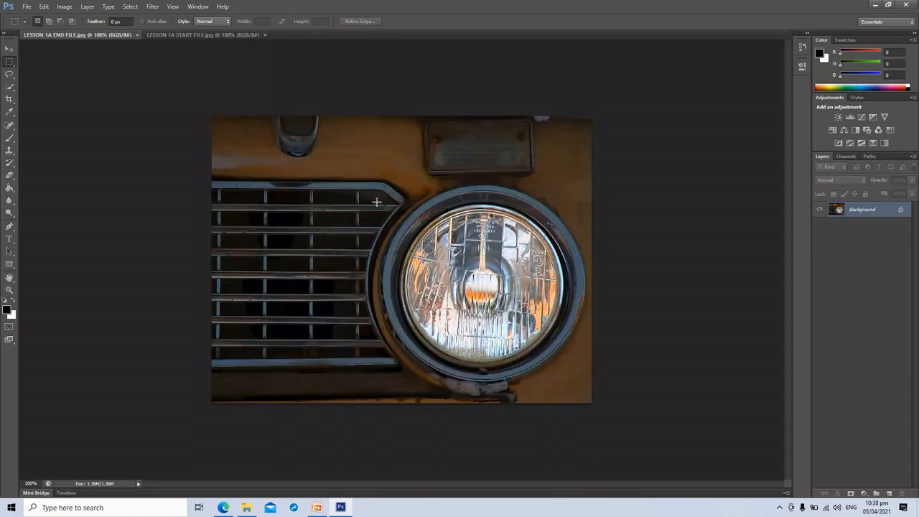
click(224, 34)
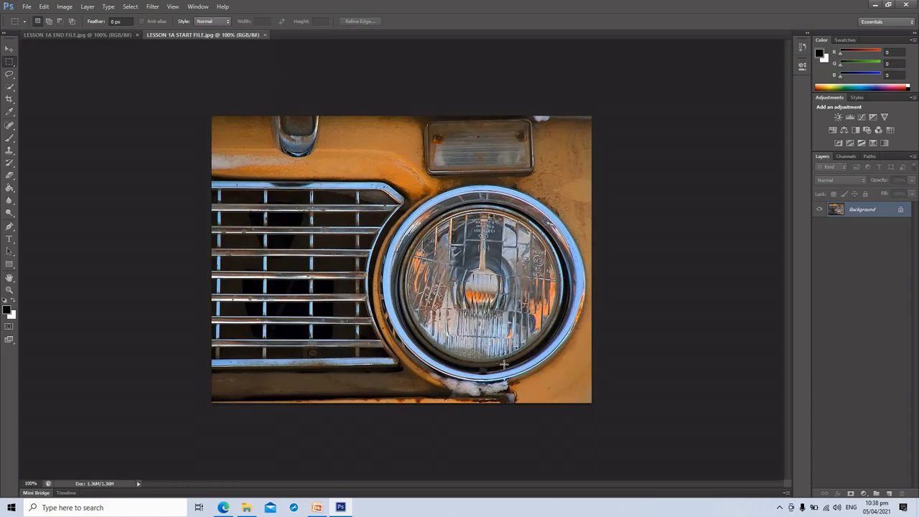
click(9, 48)
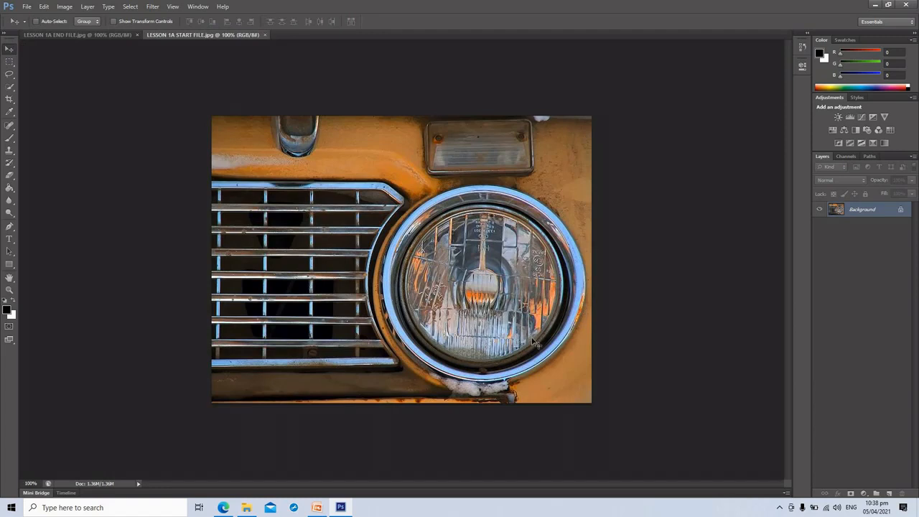
click(112, 33)
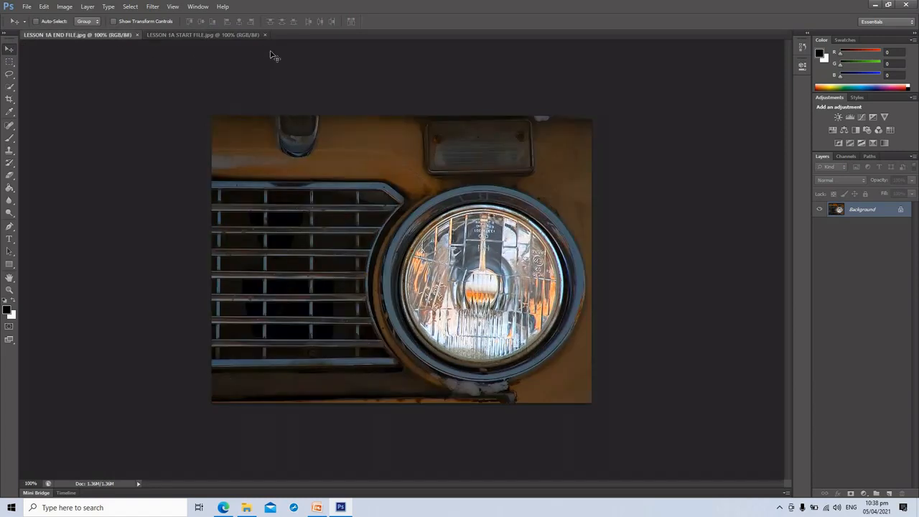
click(213, 34)
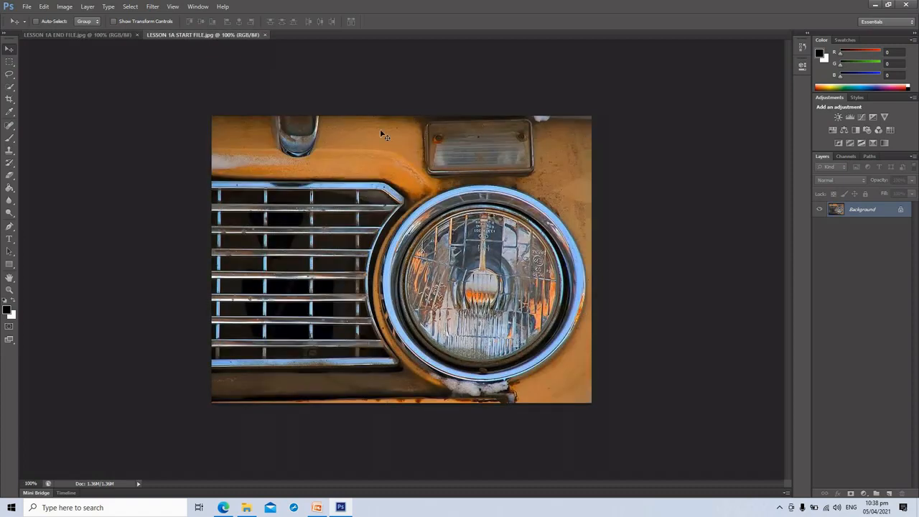
click(80, 35)
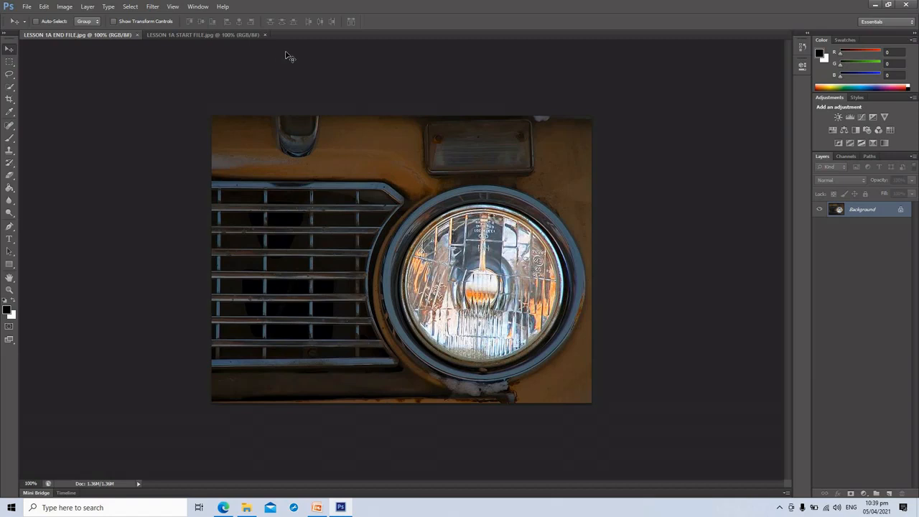
Arrange the two open headlight images side by side with the 2-up Vertical layout.
click(172, 7)
click(185, 7)
click(202, 6)
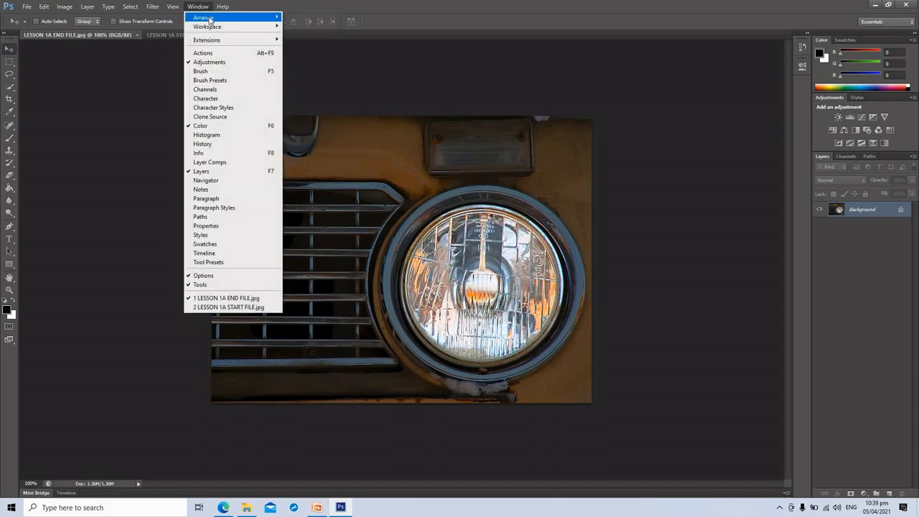
mouse_move(211, 18)
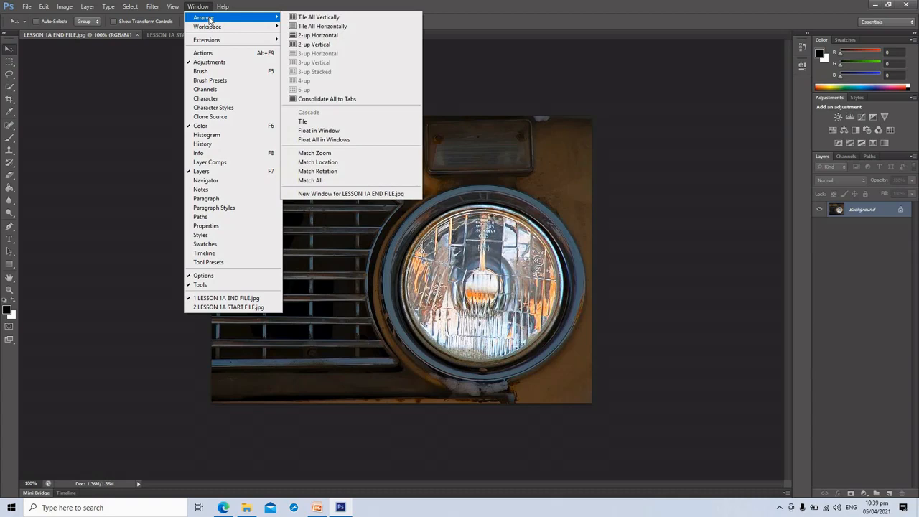
click(328, 45)
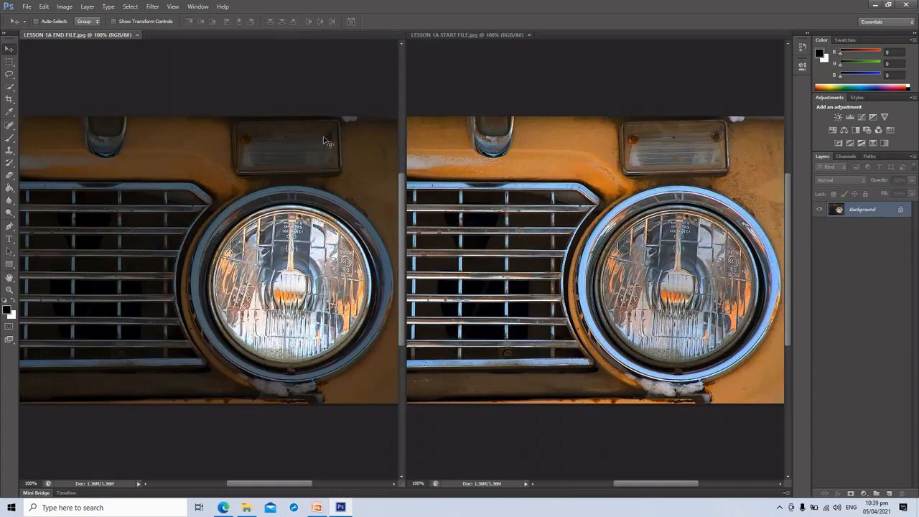
Stack the two open headlight images one above the other with the 2-up Horizontal layout.
click(199, 7)
mouse_move(208, 17)
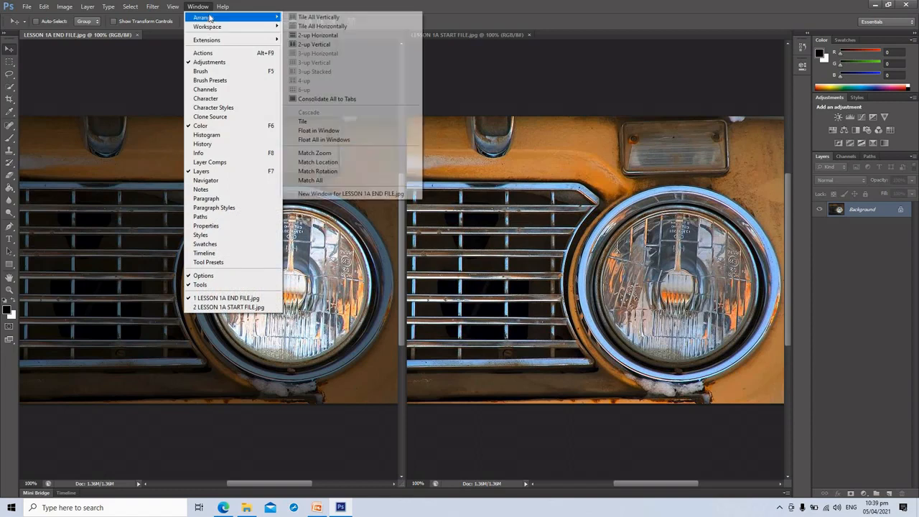
click(316, 35)
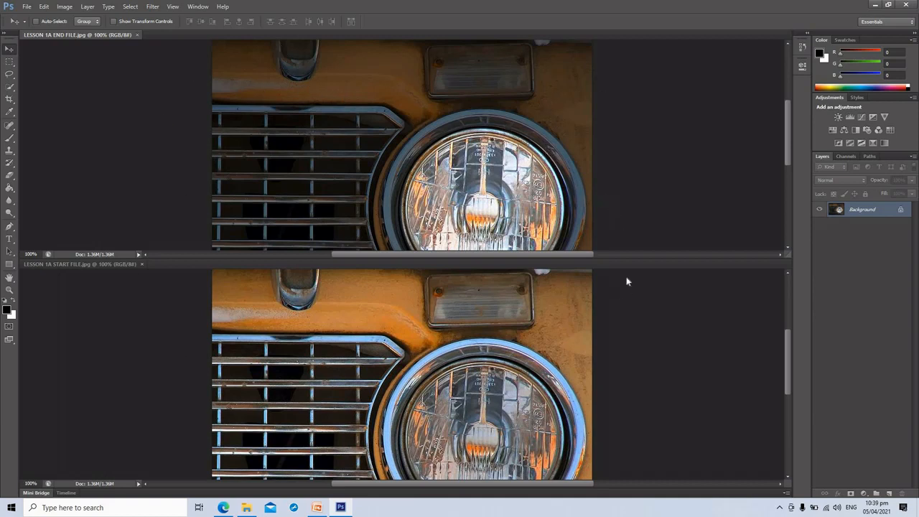
Compare matching areas of LESSON 1A START FILE.jpg and LESSON 1A END FILE.jpg in the stacked document windows.
click(83, 266)
scroll(534, 350, down, 3)
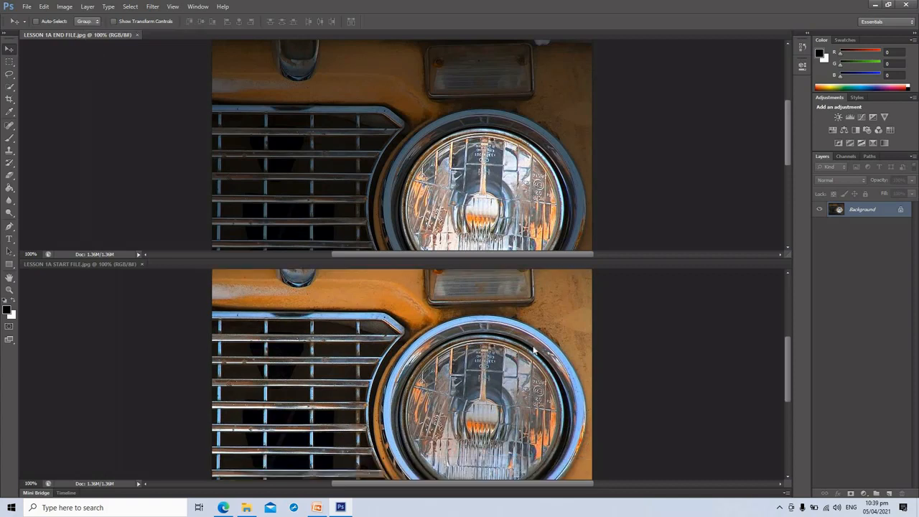
scroll(534, 350, up, 5)
scroll(301, 246, up, 1)
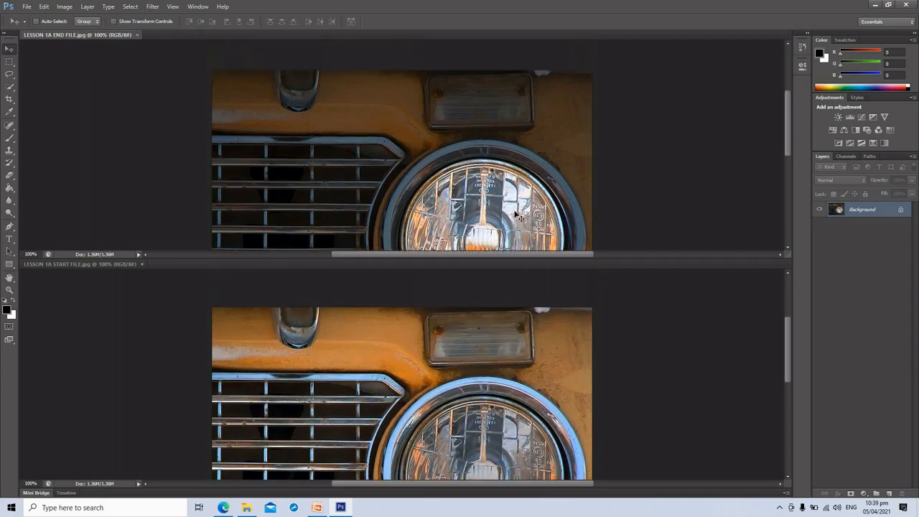
scroll(301, 246, down, 2)
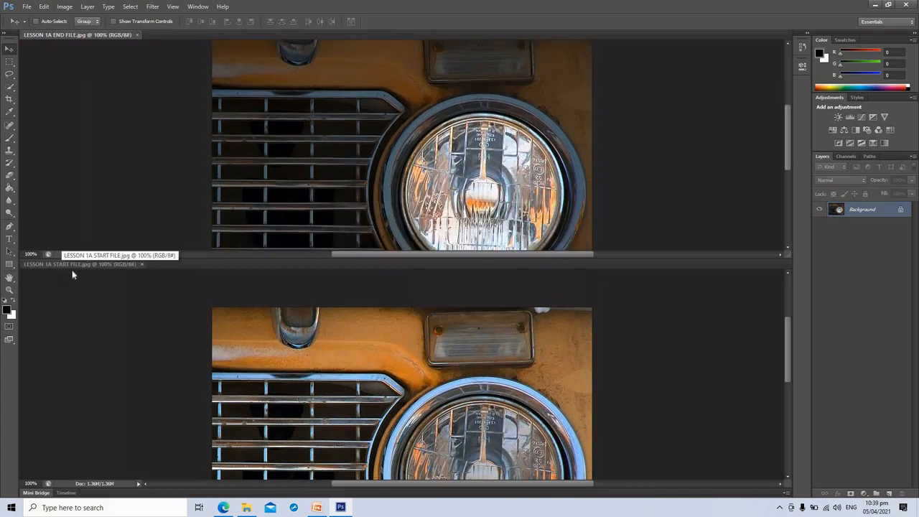
scroll(250, 308, down, 2)
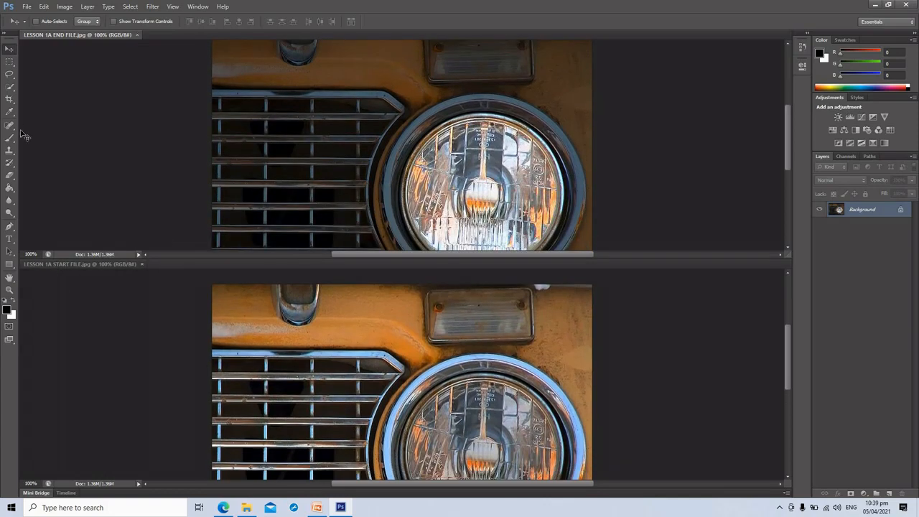
scroll(249, 307, up, 2)
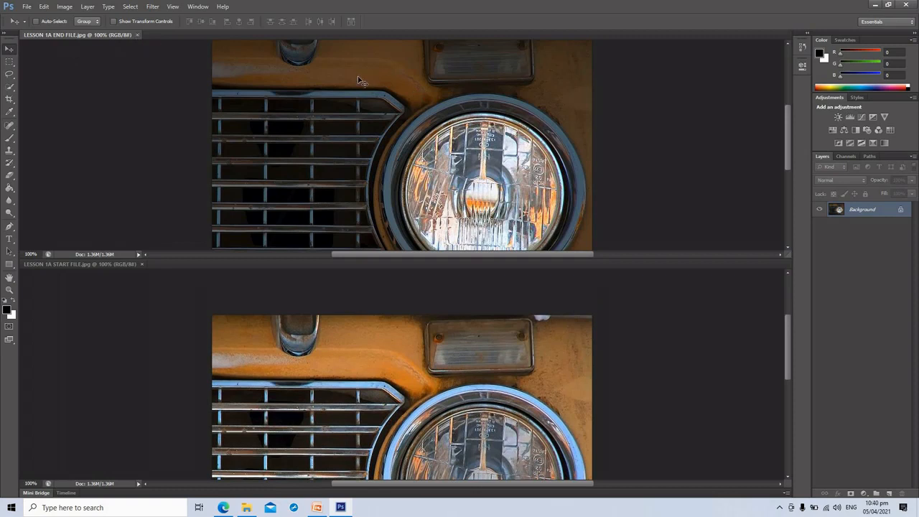
Close LESSON 1A END FILE.jpg and activate the Zoom tool for the remaining start image.
click(137, 34)
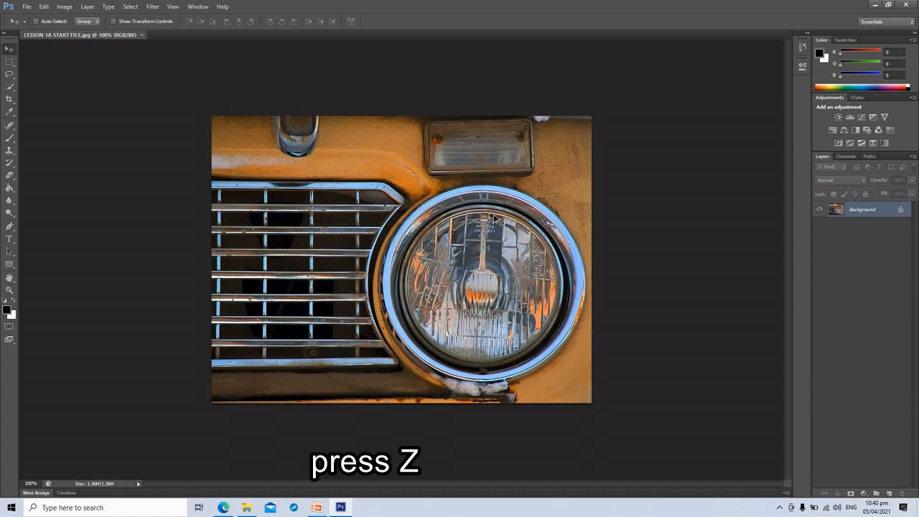
key(z)
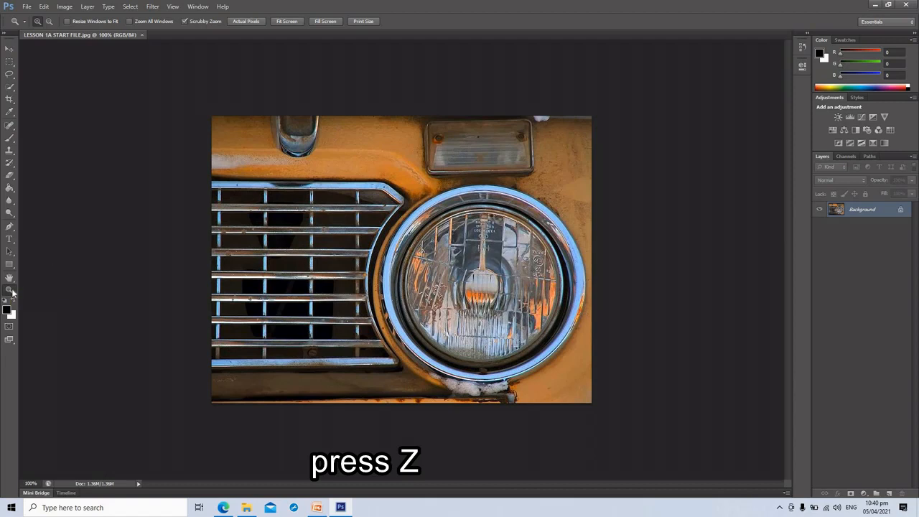
key(v)
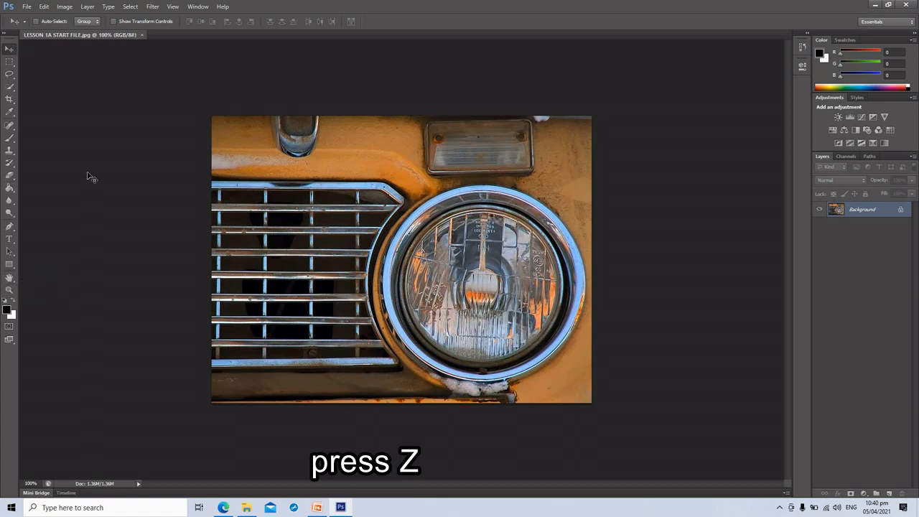
key(z)
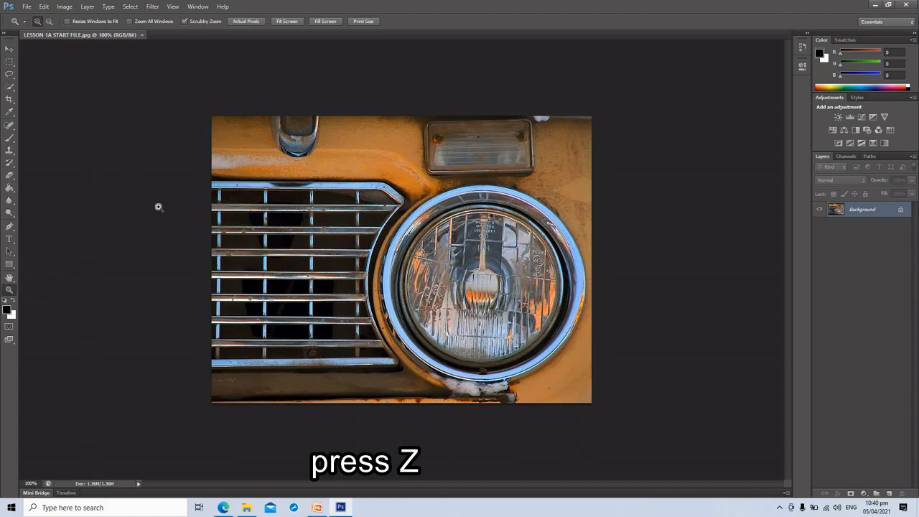
Magnify the headlight's rim to 400% with the Zoom tool, and zoom back out to 66.7%.
click(411, 228)
alt+click(412, 228)
click(411, 228)
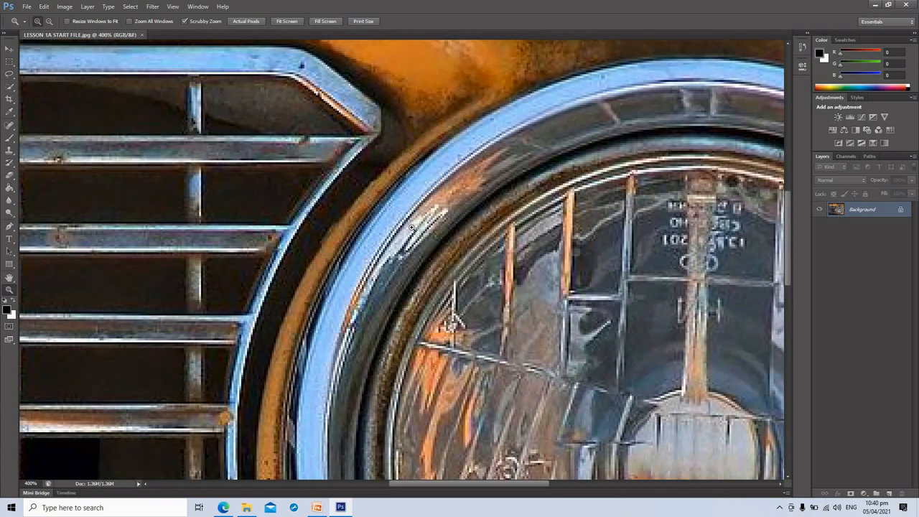
key(alt)
alt+click(411, 228)
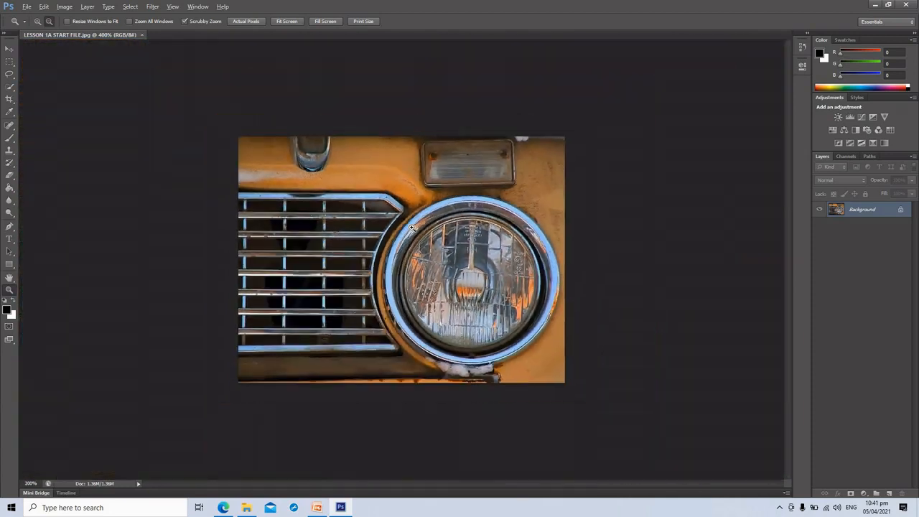
Switch to the Move tool and back to the Zoom tool, and magnify the headlight's rim to 600%.
click(10, 50)
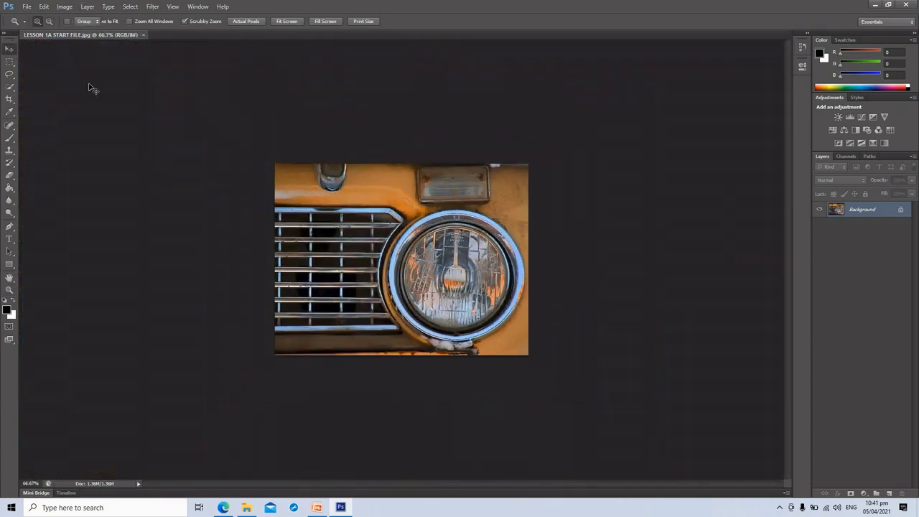
key(z)
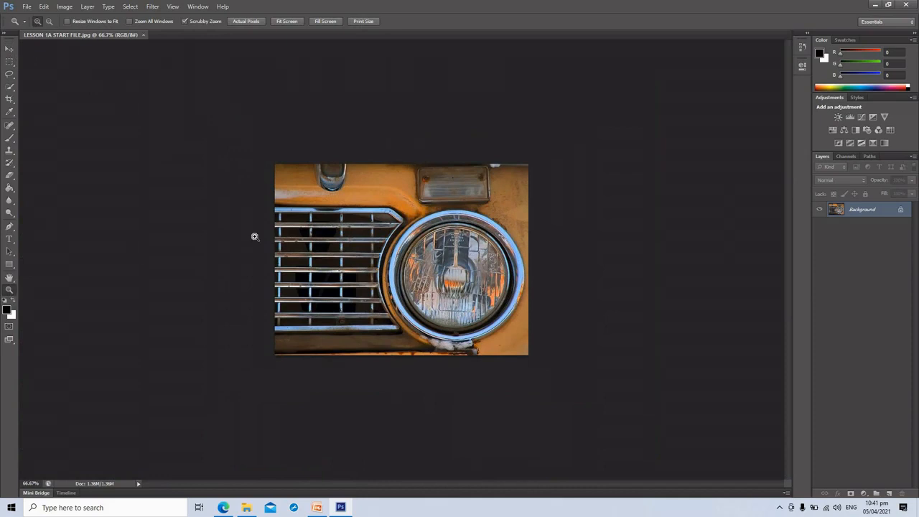
click(408, 246)
click(407, 244)
click(406, 244)
click(407, 244)
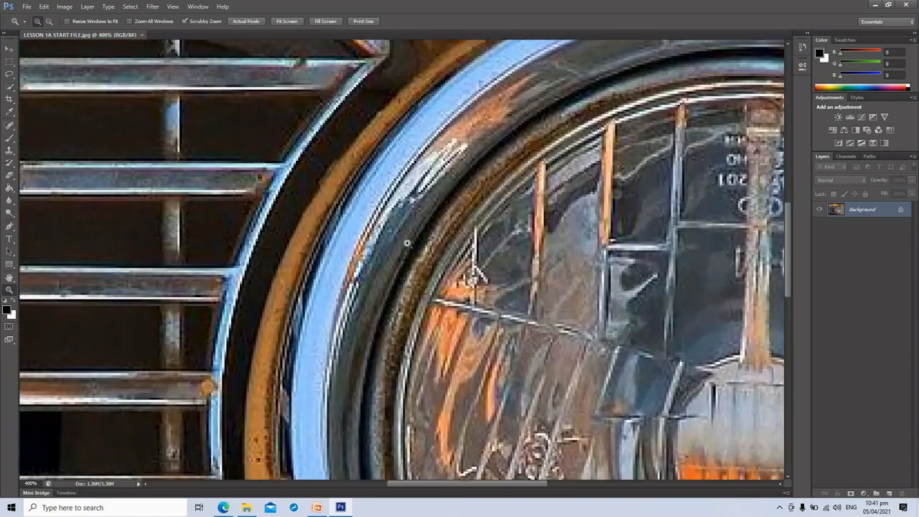
click(407, 243)
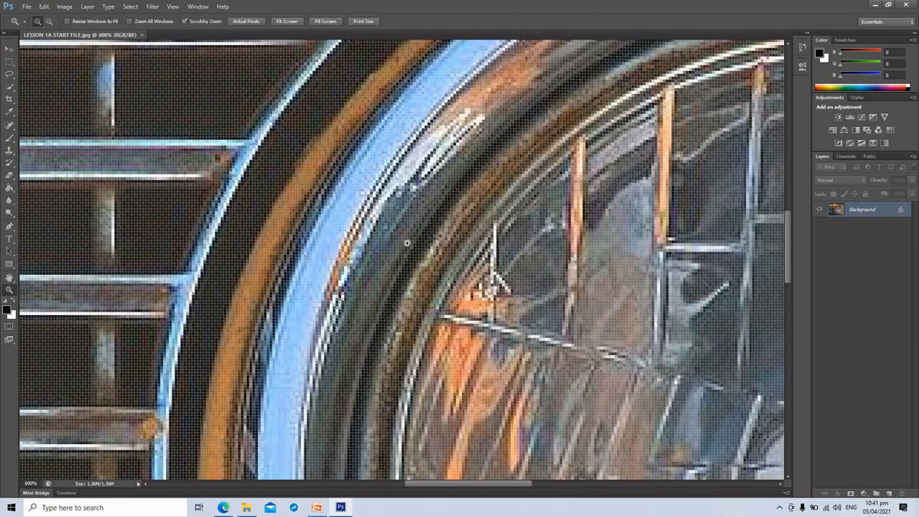
Zoom out to 33.3% with the Zoom tool, and magnify the headlight lens to 500%.
key(alt)
alt+click(407, 243)
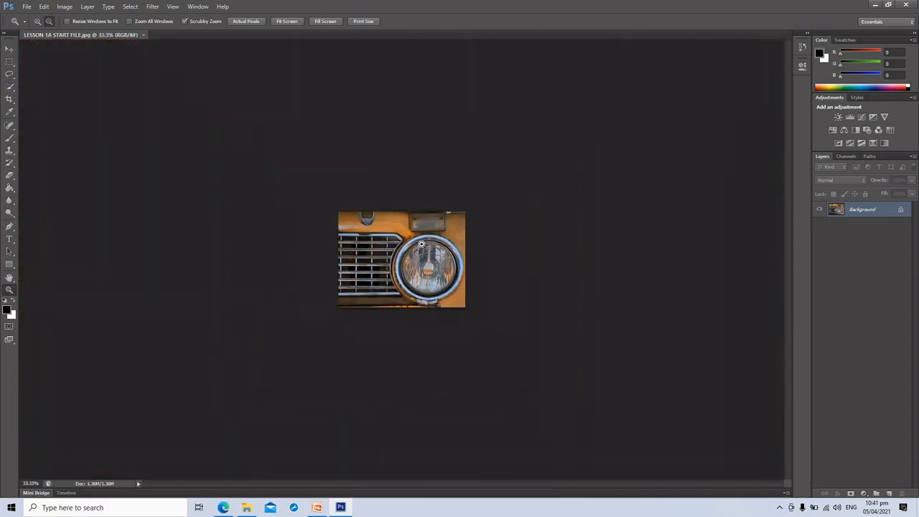
click(421, 246)
click(421, 245)
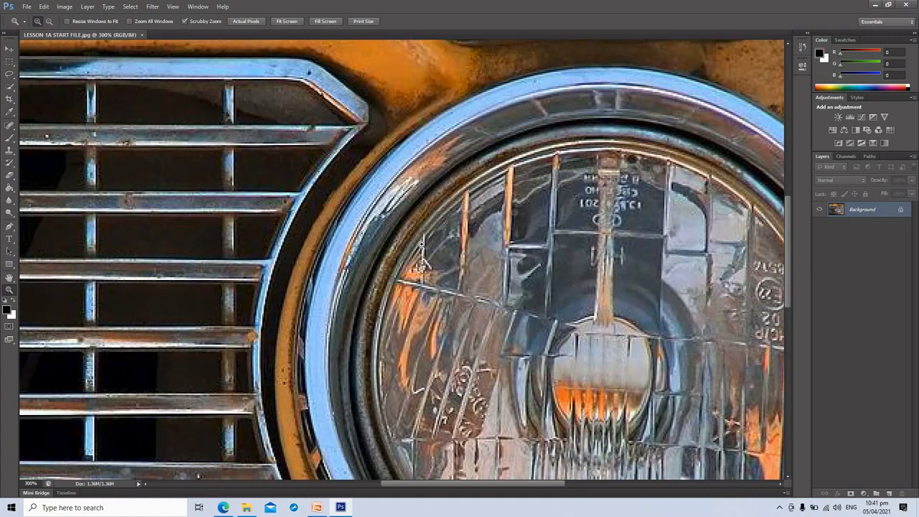
click(421, 245)
click(422, 246)
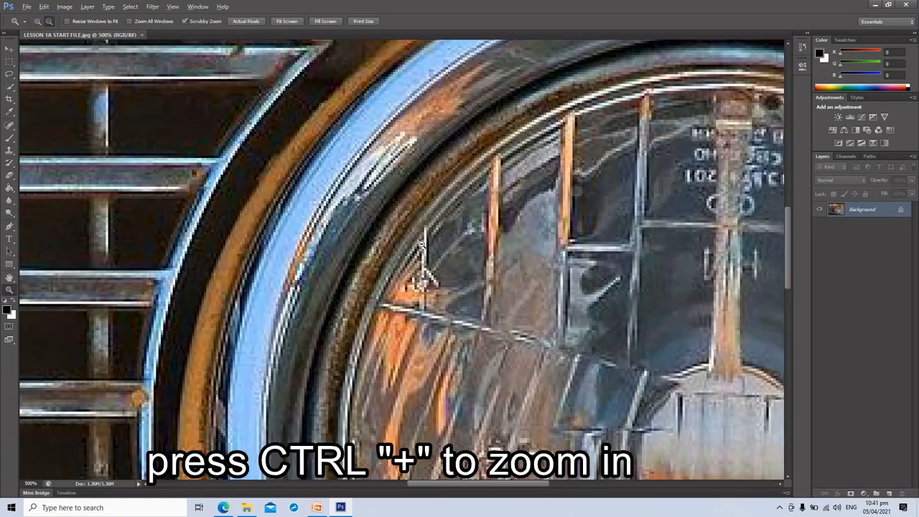
Zoom out stepwise to 66.7% to view the whole headlight image.
key(ctrl+minus)
key(ctrl+minus)
key(ctrl+minus)
key(ctrl+minus)
key(ctrl+minus)
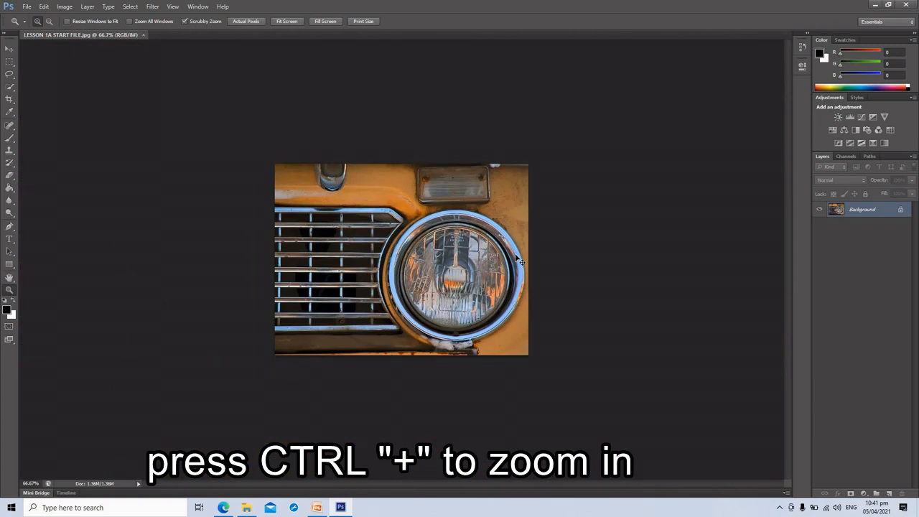
Zoom in stepwise to 1200% to examine individual pixels along the headlight's rim.
key(ctrl+plus)
key(ctrl+plus)
key(ctrl+plus)
key(ctrl+plus)
key(ctrl+plus)
key(ctrl+plus)
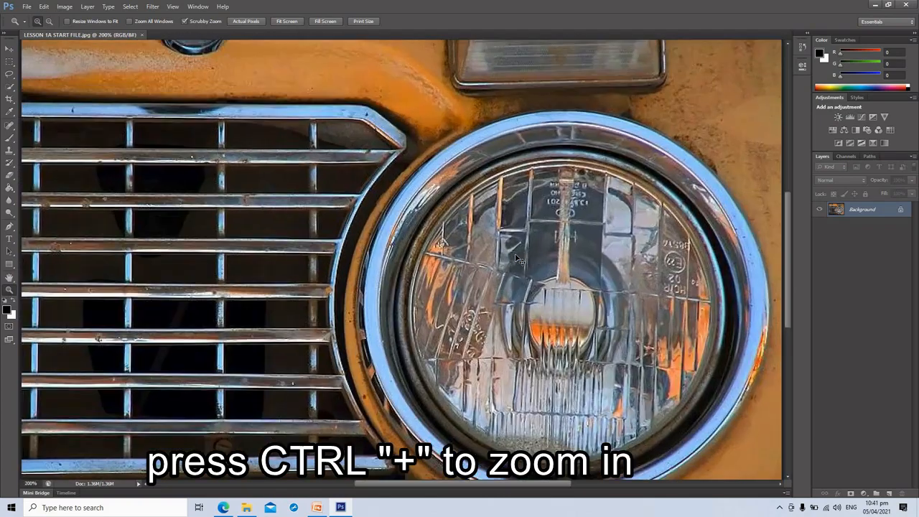
key(ctrl+plus)
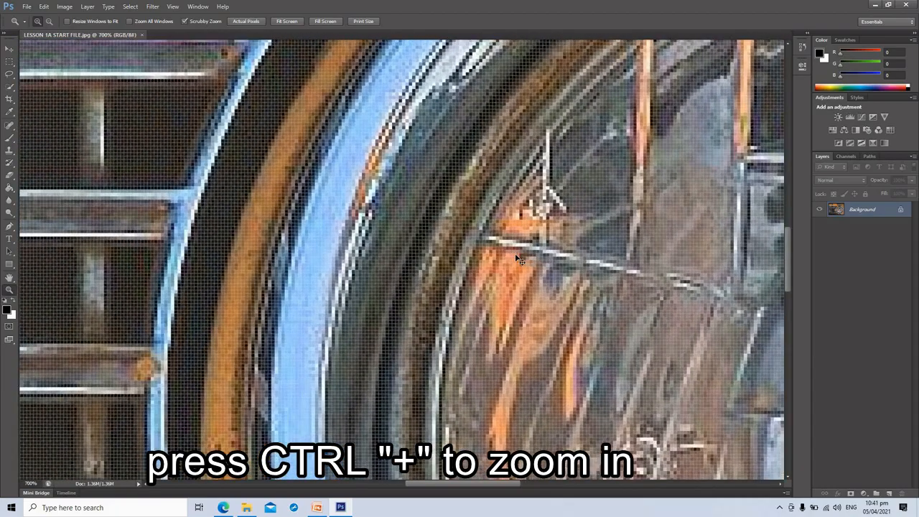
key(ctrl+plus)
key(ctrl+plus)
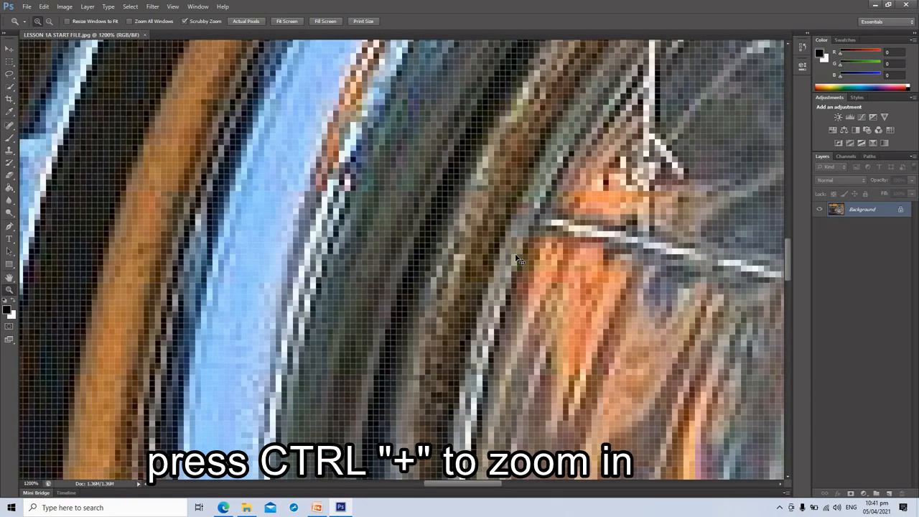
Zoom far out from the pixel view, and zoom back in on the headlight's rim to 600%.
key(ctrl+minus)
key(ctrl+minus)
key(ctrl+minus)
key(ctrl+minus)
key(ctrl+minus)
key(ctrl+minus)
key(ctrl+minus)
key(ctrl+minus)
key(ctrl+minus)
key(ctrl+minus)
key(ctrl+minus)
key(ctrl+plus)
key(ctrl+plus)
key(ctrl+plus)
key(ctrl+plus)
key(ctrl+plus)
key(ctrl+plus)
key(ctrl+plus)
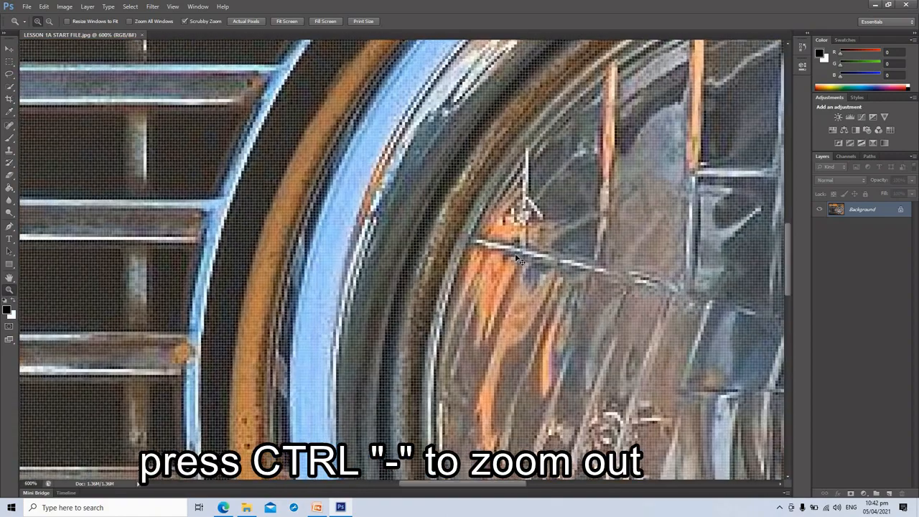
Reduce the magnification of the start image to 50%.
key(ctrl+minus)
key(ctrl+minus)
key(ctrl+minus)
key(ctrl+minus)
key(ctrl+minus)
key(ctrl+minus)
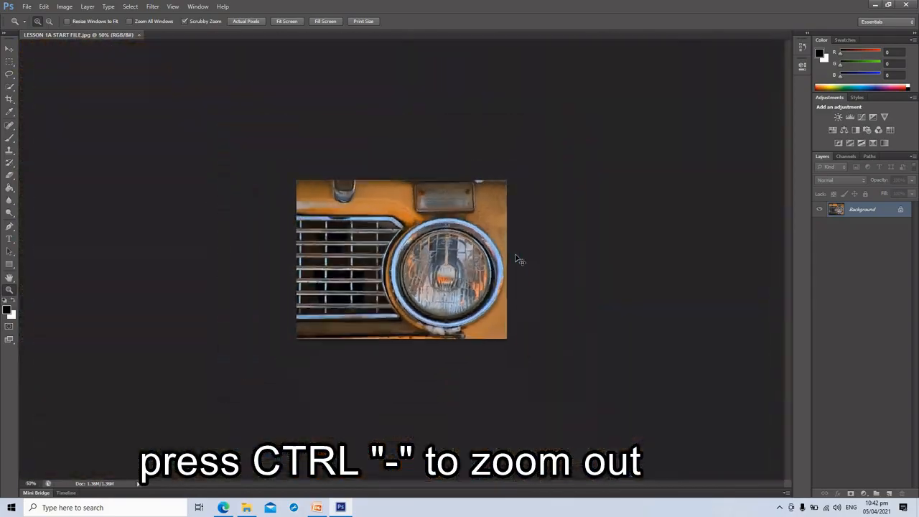
Alternate repeatedly between zooming in and out on the headlight, ending at 700% magnification.
key(ctrl+plus)
key(ctrl+minus)
key(ctrl+minus)
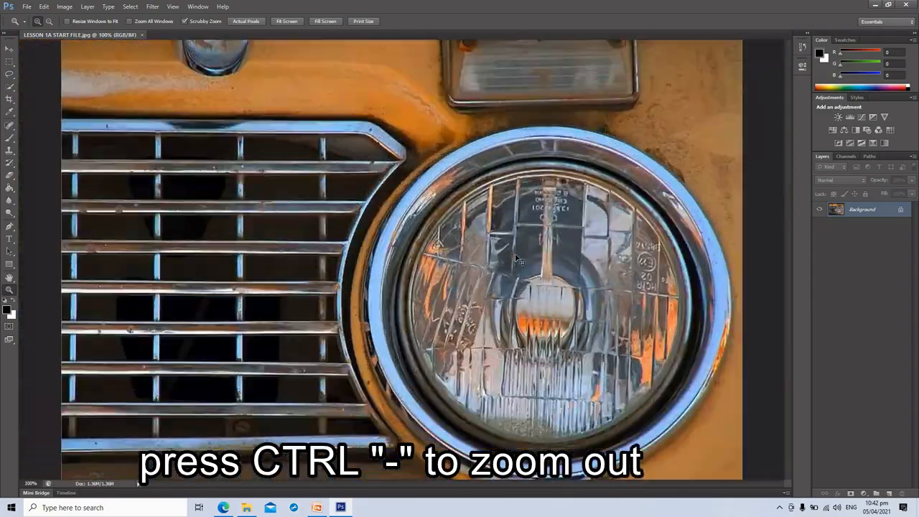
key(ctrl+plus)
key(ctrl+plus)
key(ctrl+minus)
key(ctrl+minus)
key(ctrl+plus)
key(ctrl+plus)
key(ctrl+minus)
key(ctrl+minus)
key(ctrl+minus)
key(ctrl+plus)
key(ctrl+plus)
key(ctrl+plus)
key(ctrl+plus)
key(ctrl+plus)
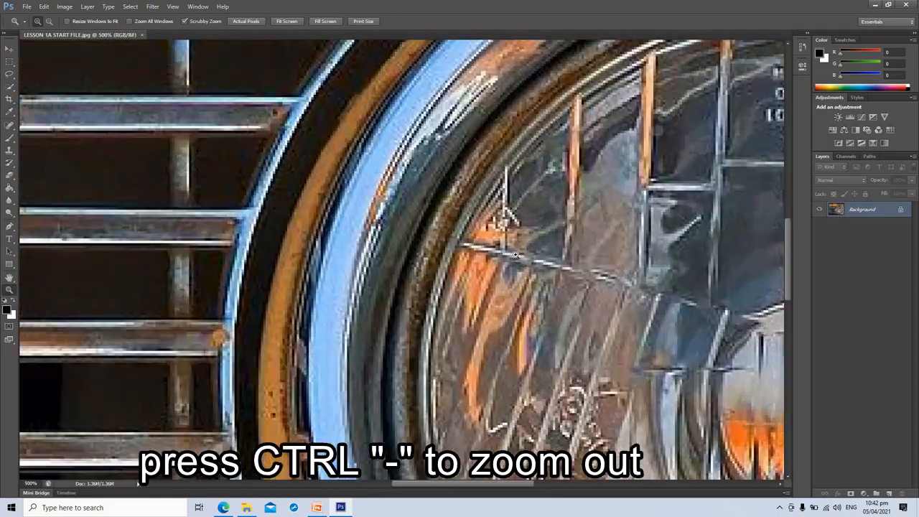
key(ctrl+plus)
key(ctrl+plus)
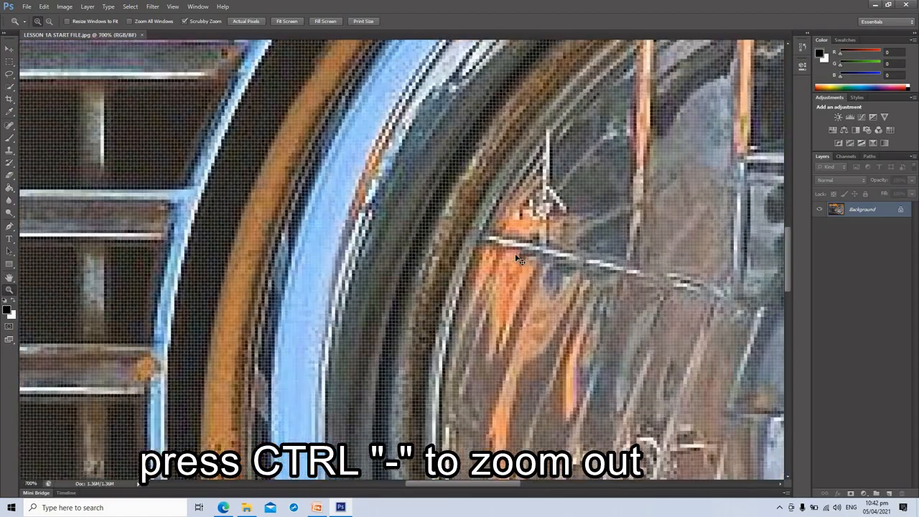
Bring the magnification of the headlight image down to 33.3%.
key(ctrl+minus)
key(ctrl+minus)
key(ctrl+minus)
key(ctrl+minus)
key(ctrl+minus)
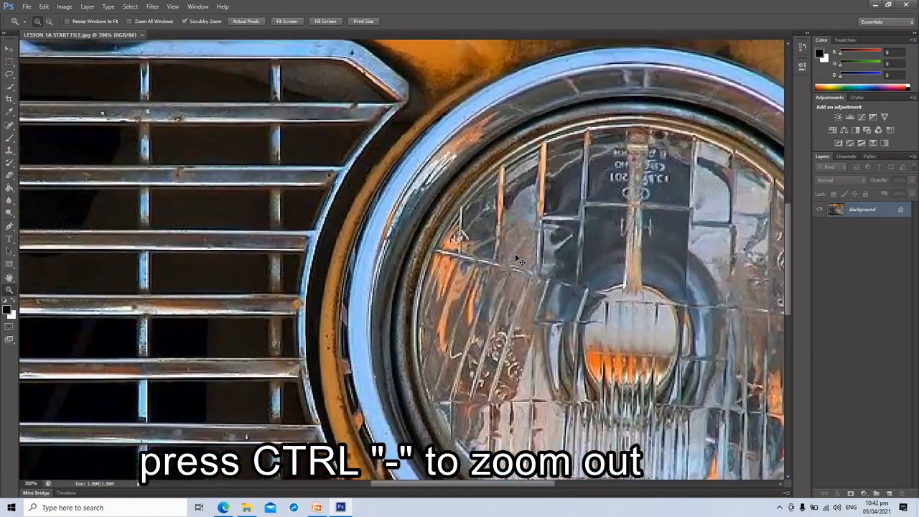
key(ctrl+minus)
key(ctrl+minus)
key(ctrl+plus)
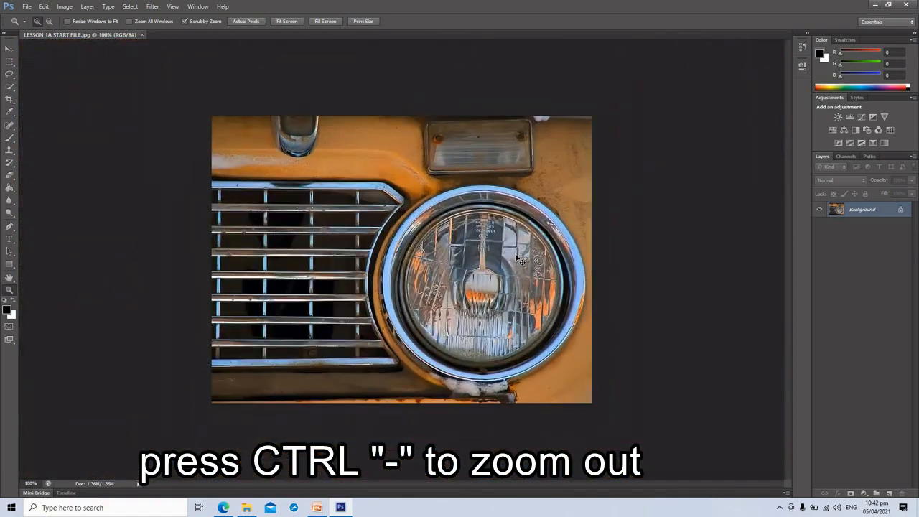
key(ctrl+minus)
key(ctrl+minus)
key(ctrl+minus)
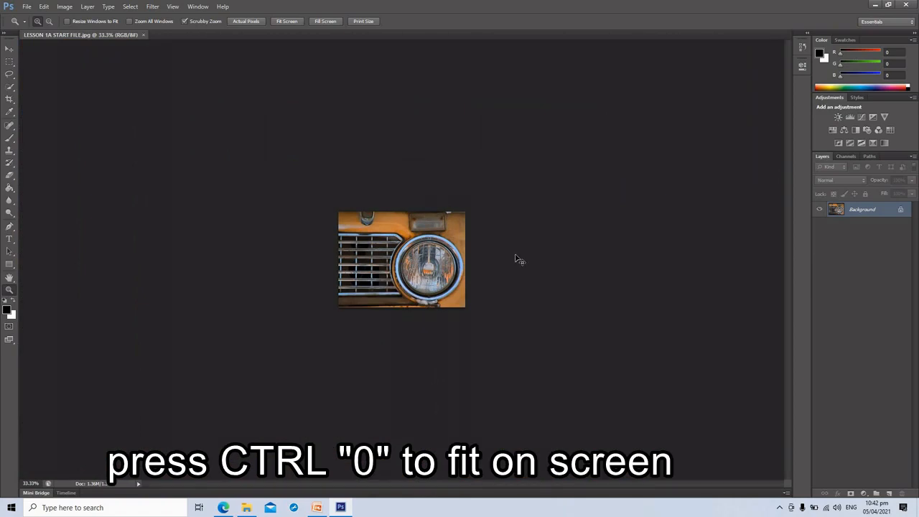
Shrink the view to 6.25%, and fit the whole image on screen.
key(ctrl+minus)
key(ctrl+minus)
key(ctrl+minus)
key(ctrl+minus)
key(ctrl+minus)
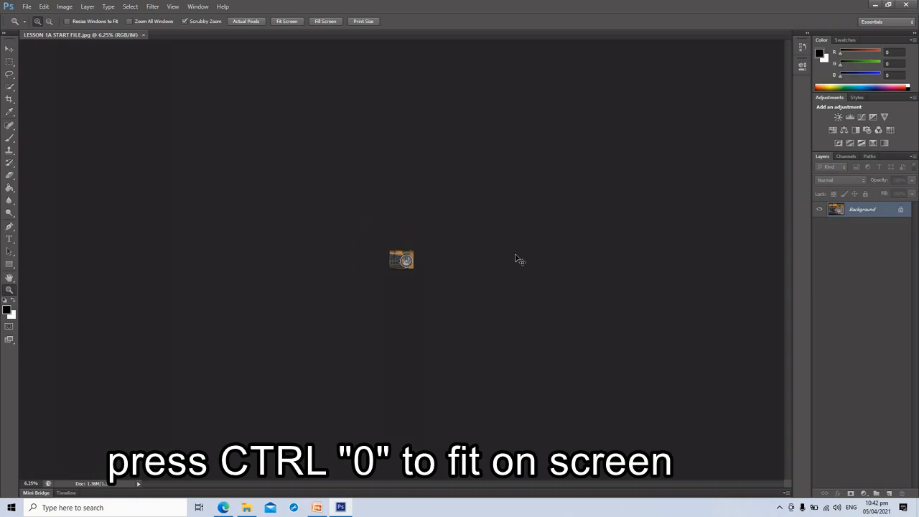
key(ctrl+0)
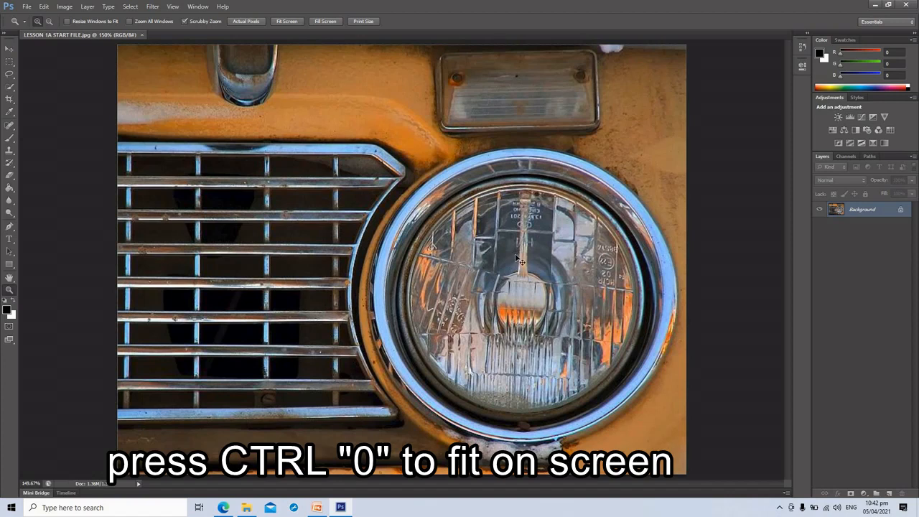
Zoom in from the fitted view to 700% on the headlight's rim.
key(ctrl+plus)
key(ctrl+plus)
key(ctrl+plus)
key(ctrl+plus)
key(ctrl+plus)
key(ctrl+plus)
key(ctrl+plus)
key(ctrl+plus)
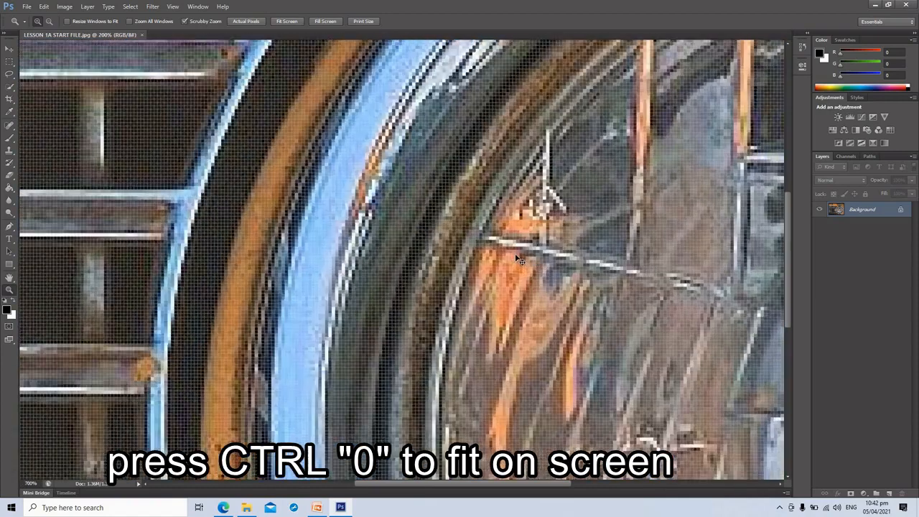
Zoom in on the headlight's rim to 3200%, and fit the whole image on screen.
key(ctrl+plus)
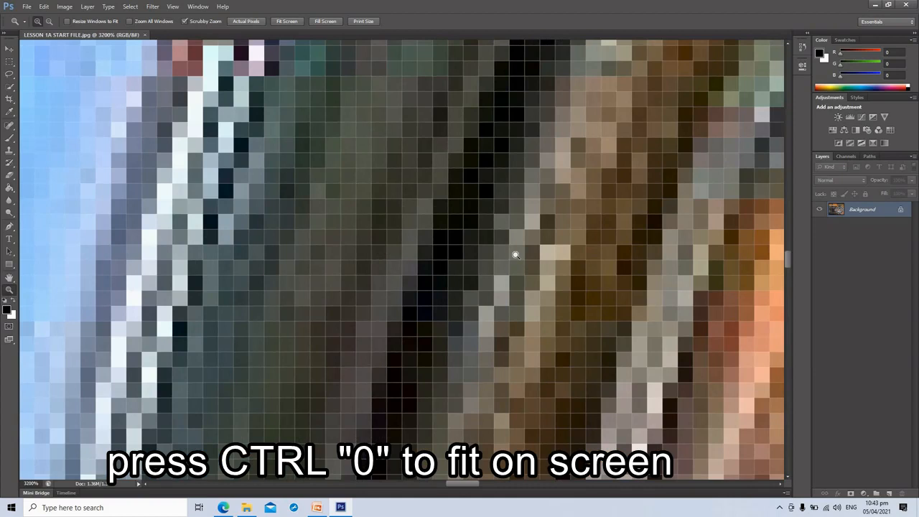
key(ctrl+0)
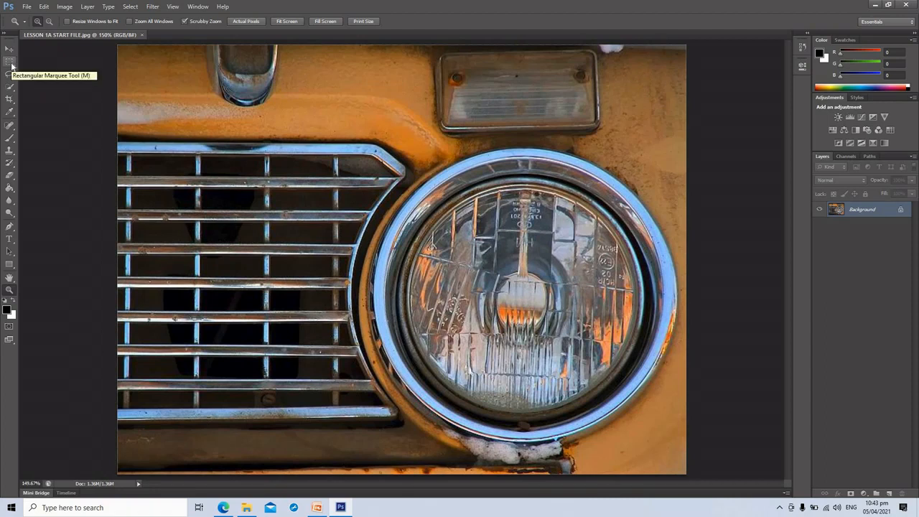
Look through the variants grouped under the marquee, lasso, quick selection, crop, eyedropper and healing tools.
click(11, 65)
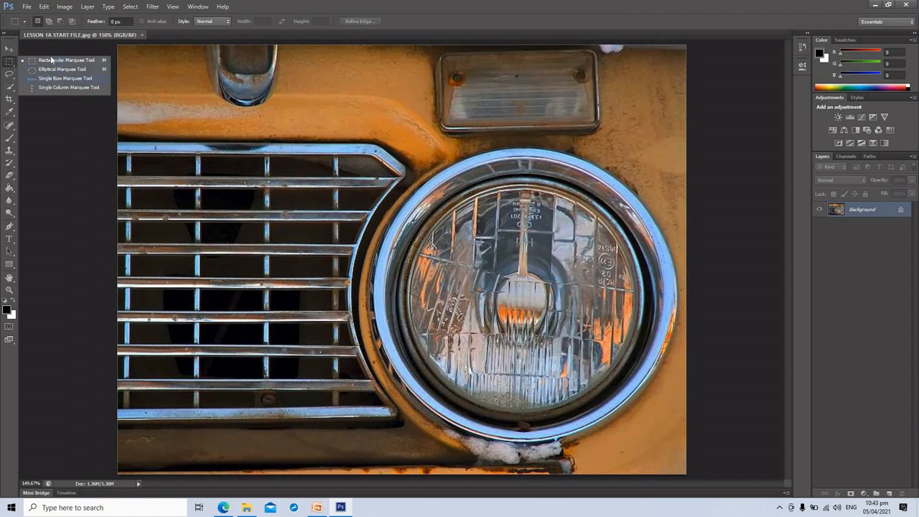
click(9, 74)
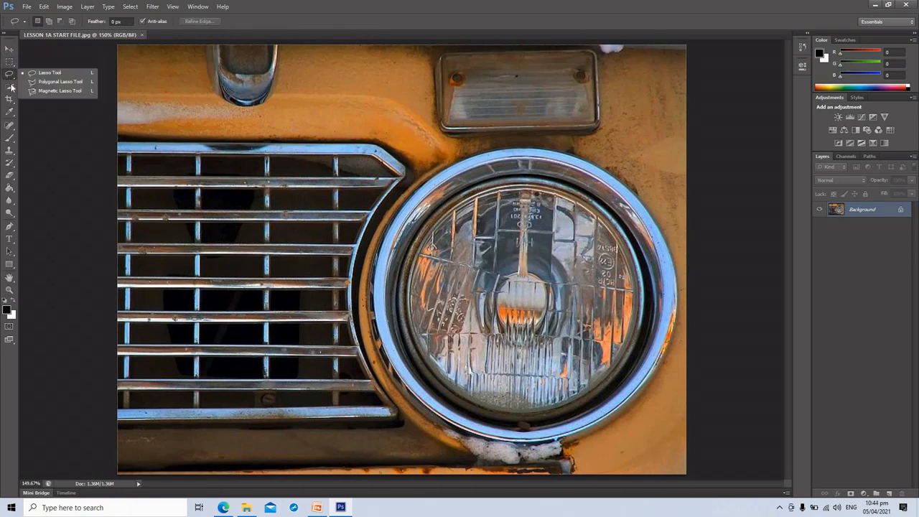
click(11, 87)
click(9, 100)
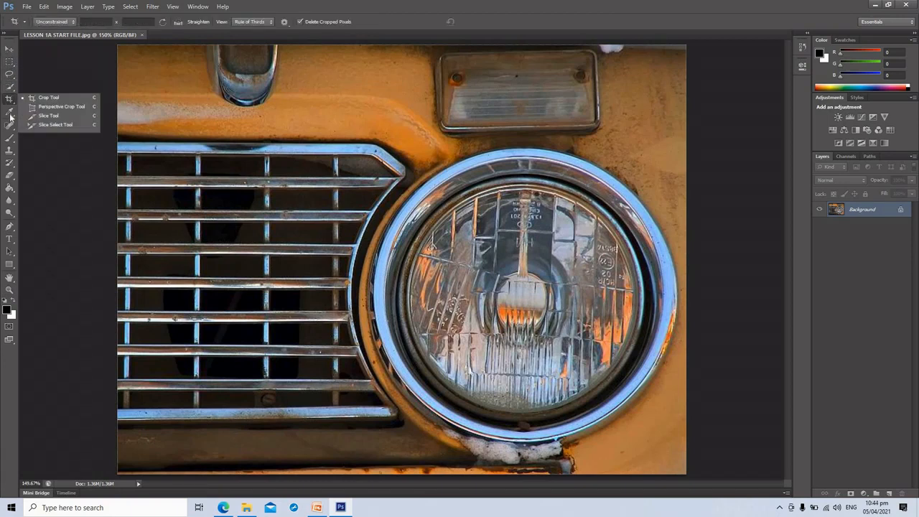
click(9, 112)
click(12, 127)
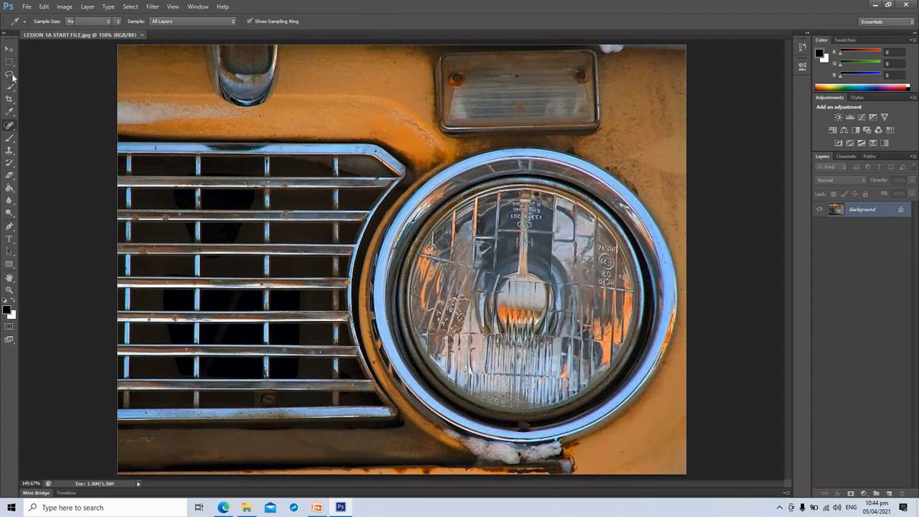
Review the four marquee variants again, and compare them with the three lasso variants.
click(8, 61)
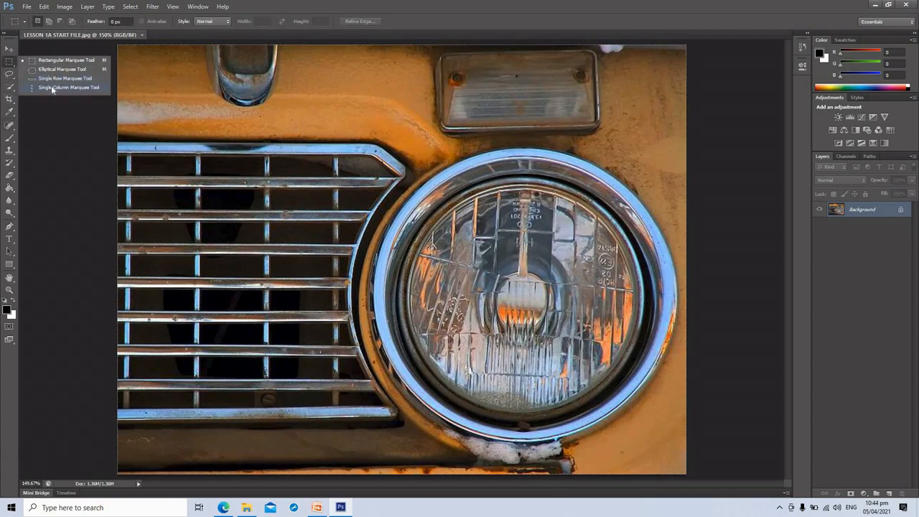
click(14, 76)
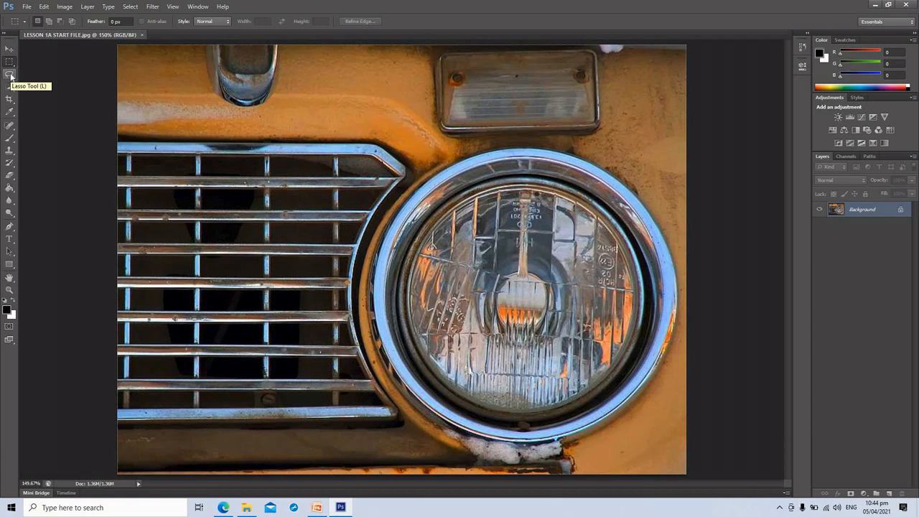
drag(11, 75, 49, 82)
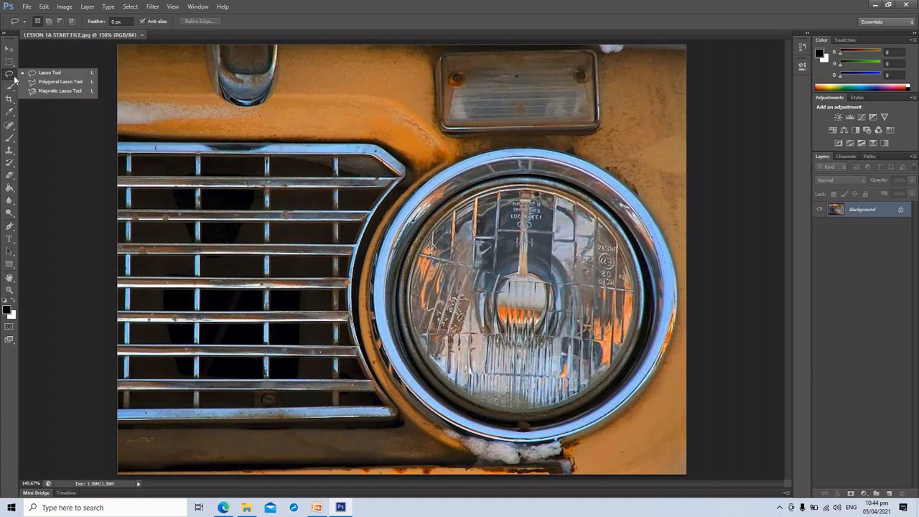
click(13, 81)
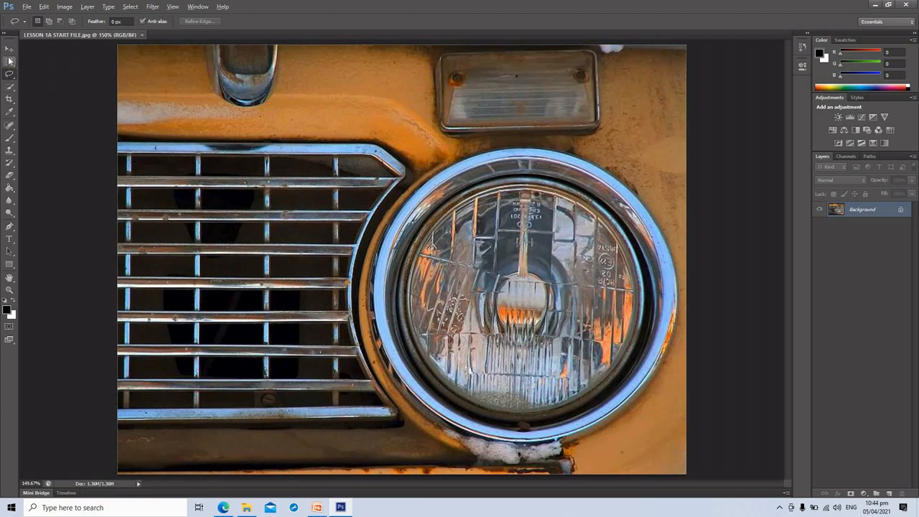
Cycle through the marquee tool variants, ending on the Rectangular Marquee Tool.
click(9, 62)
key(shift+m)
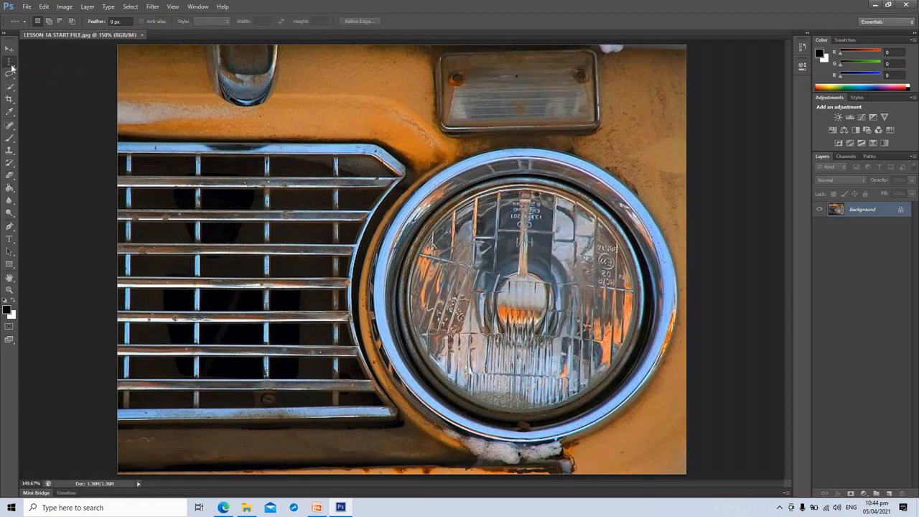
key(shift+m)
alt+click(11, 67)
alt+click(12, 67)
alt+click(12, 67)
alt+click(11, 68)
alt+click(12, 67)
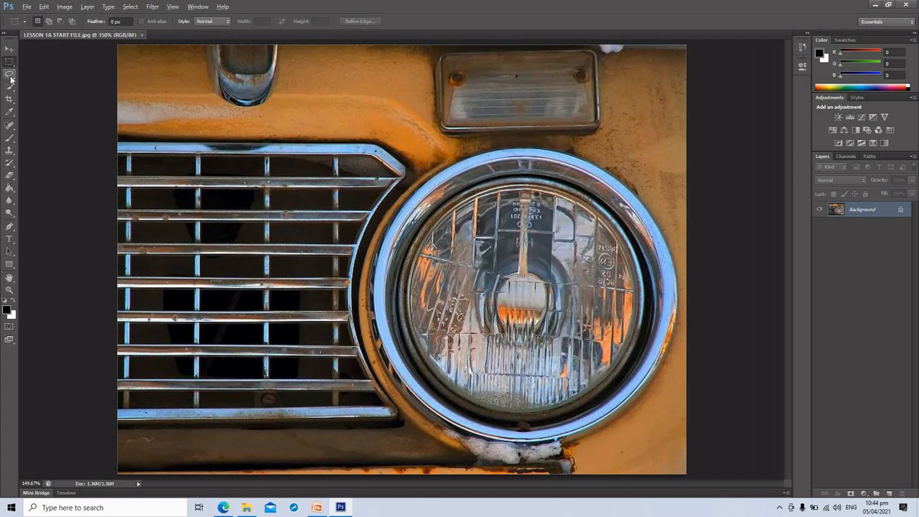
Cycle through the lasso tool variants to the Magnetic Lasso Tool.
key(alt)
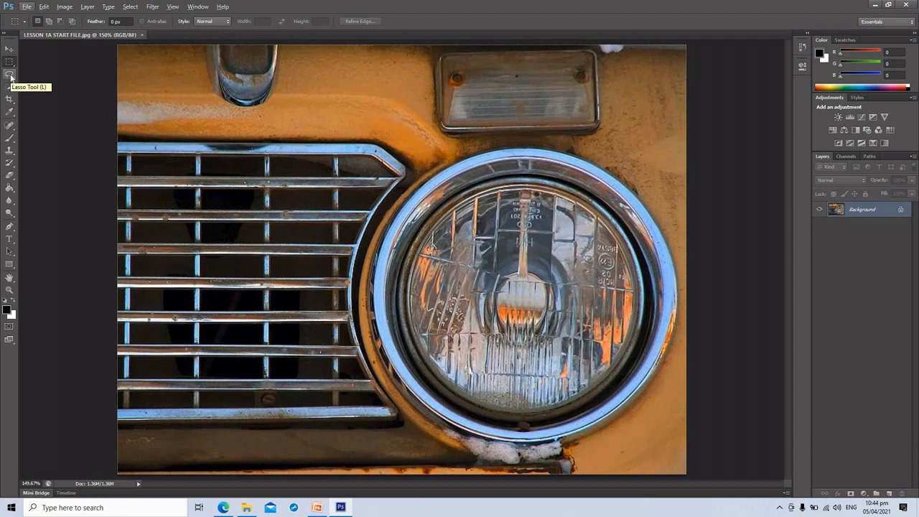
click(10, 76)
click(10, 76)
alt+click(10, 76)
alt+click(10, 76)
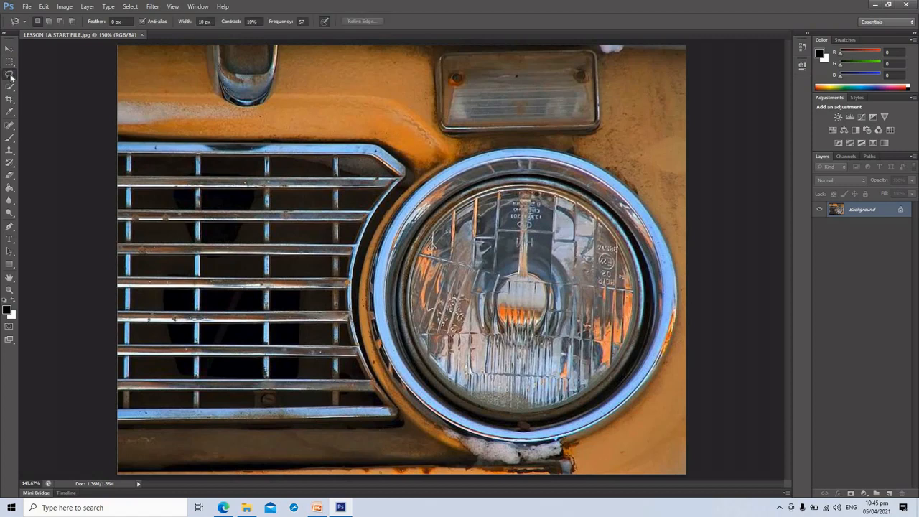
Cycle through the marquee tool variants to the Single Row Marquee Tool.
click(11, 61)
alt+click(12, 60)
alt+click(12, 60)
alt+click(12, 59)
alt+click(12, 60)
alt+click(12, 59)
alt+click(12, 60)
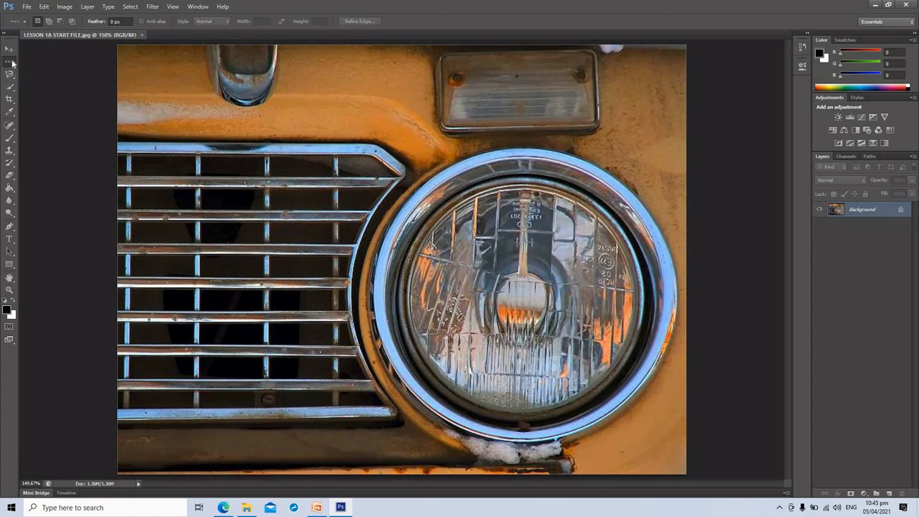
List the marquee variants and cycle through them repeatedly, finishing on the Rectangular Marquee Tool.
right_click(12, 62)
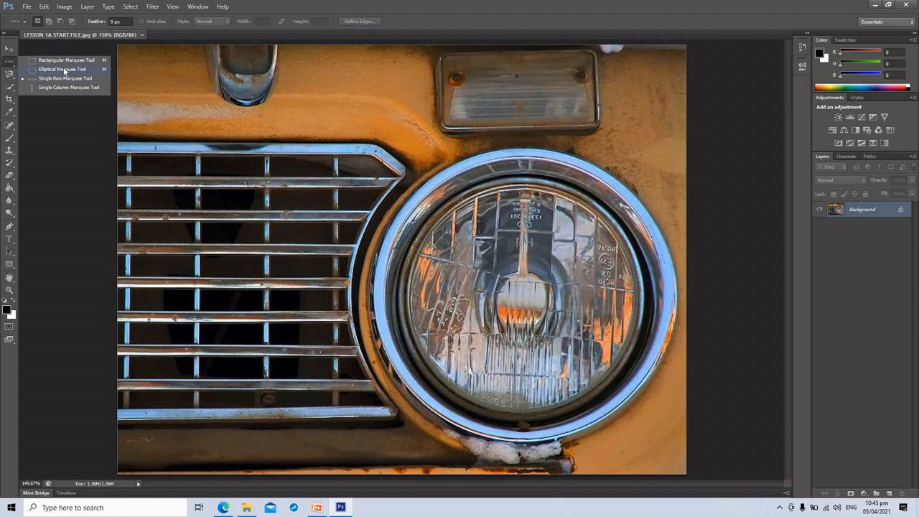
alt+click(12, 64)
alt+click(12, 64)
alt+click(12, 64)
alt+click(12, 64)
alt+click(11, 64)
alt+click(12, 64)
alt+click(12, 64)
alt+click(12, 63)
alt+click(12, 64)
alt+click(11, 64)
alt+click(12, 64)
alt+click(11, 63)
alt+click(12, 64)
alt+click(12, 64)
alt+click(12, 64)
alt+click(11, 64)
alt+click(11, 64)
alt+click(12, 64)
alt+click(11, 64)
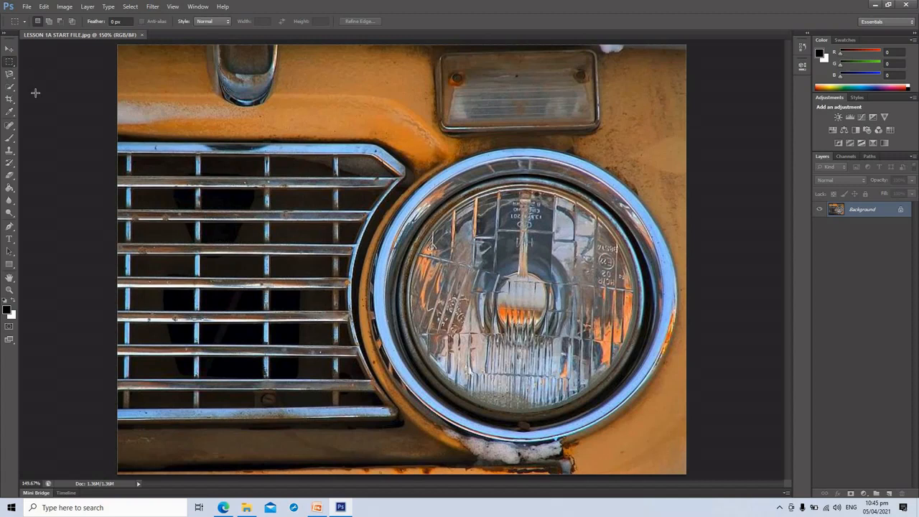
Draw a rectangular selection from the image's left edge across the grille and upper headlight, and clear it.
click(10, 49)
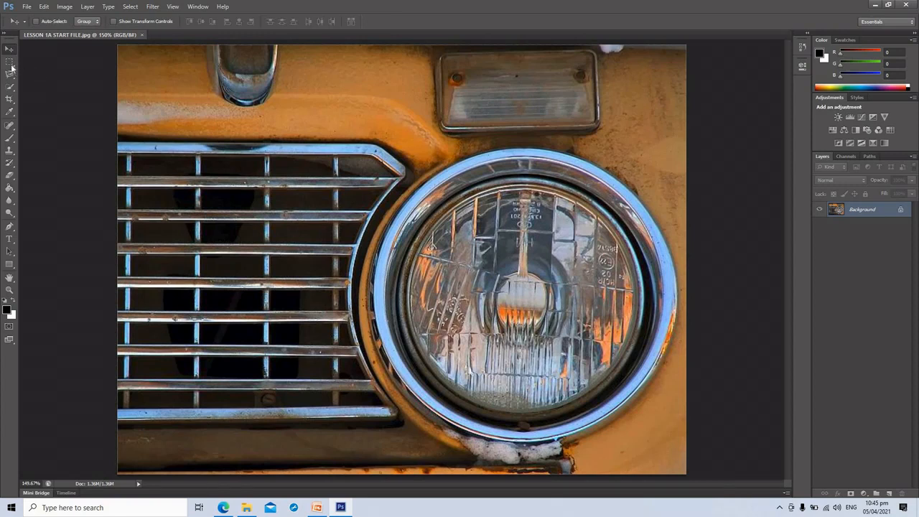
click(10, 63)
click(72, 63)
drag(118, 114, 306, 203)
drag(645, 321, 654, 320)
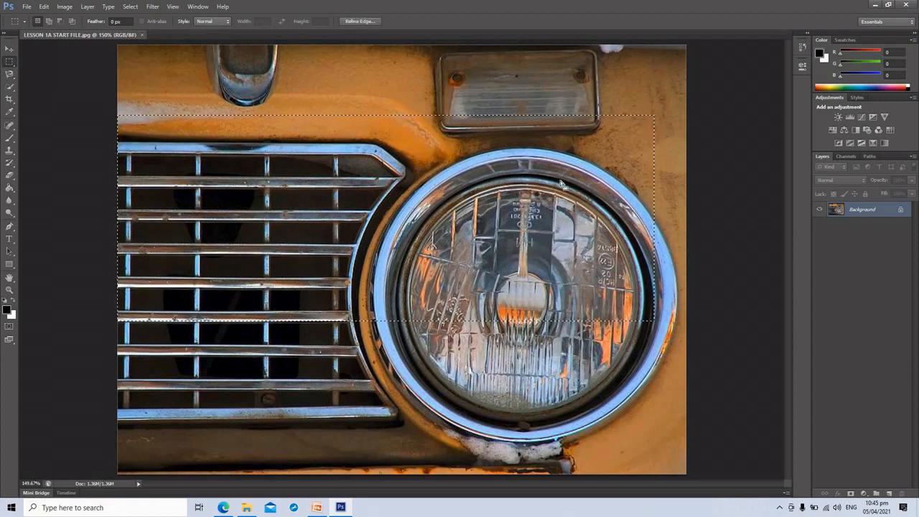
click(415, 151)
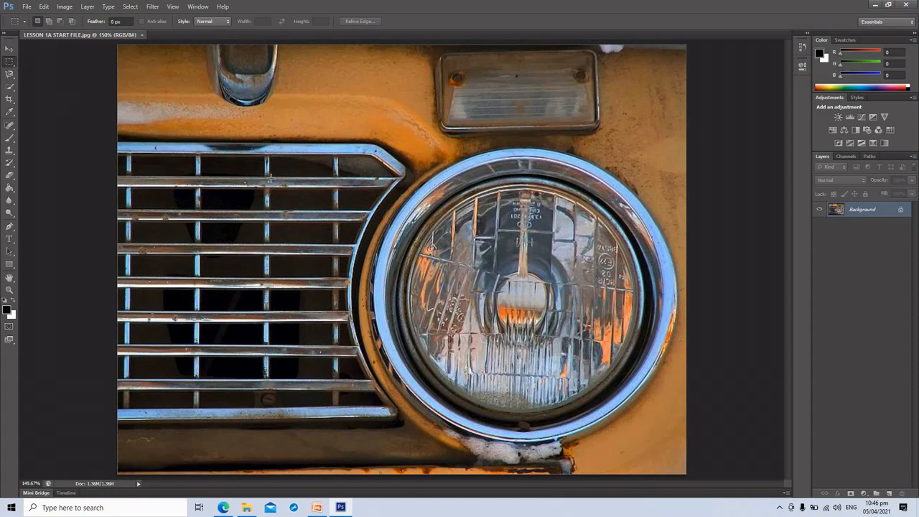
Draw a rectangular selection over the grille and headlight, move it around the image several times, and deselect it.
drag(553, 331, 597, 347)
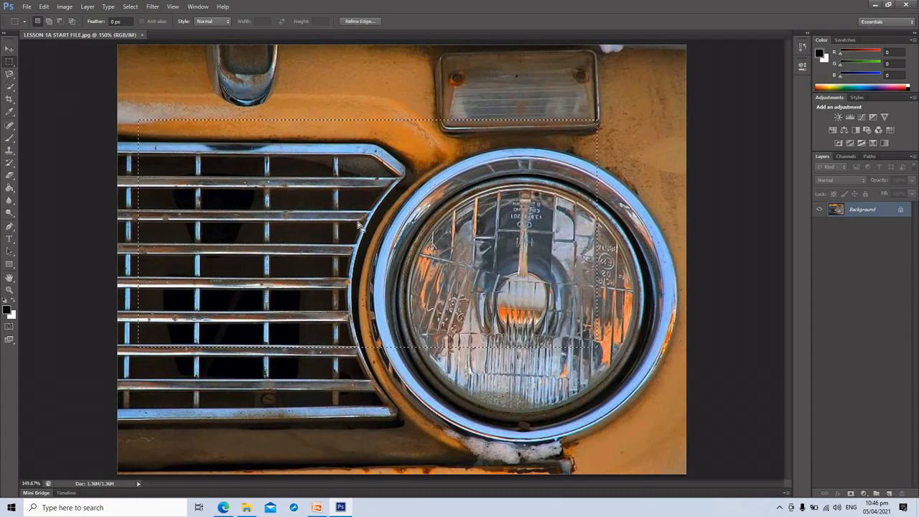
drag(221, 189, 236, 210)
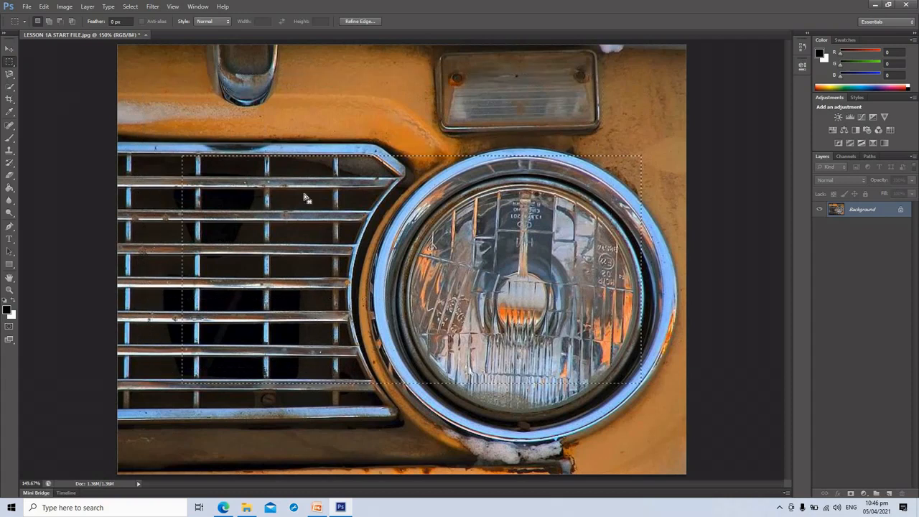
drag(329, 205, 290, 207)
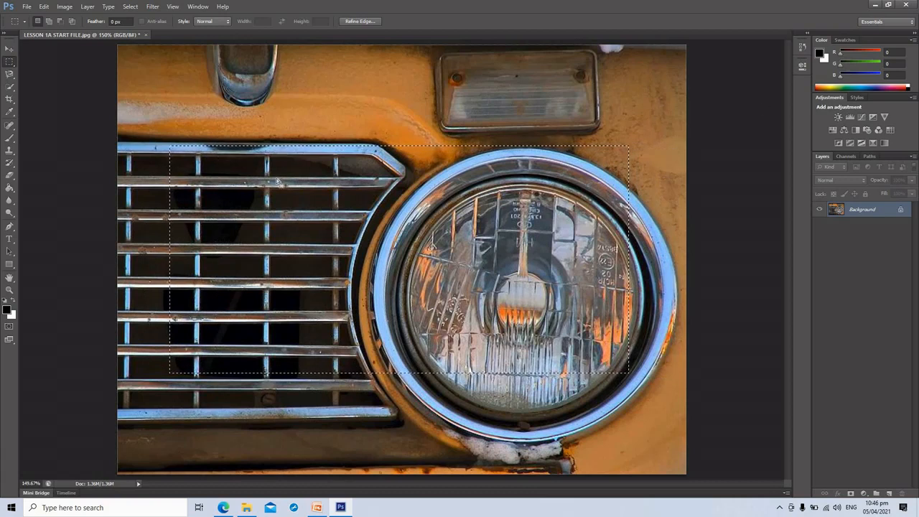
drag(323, 206, 358, 188)
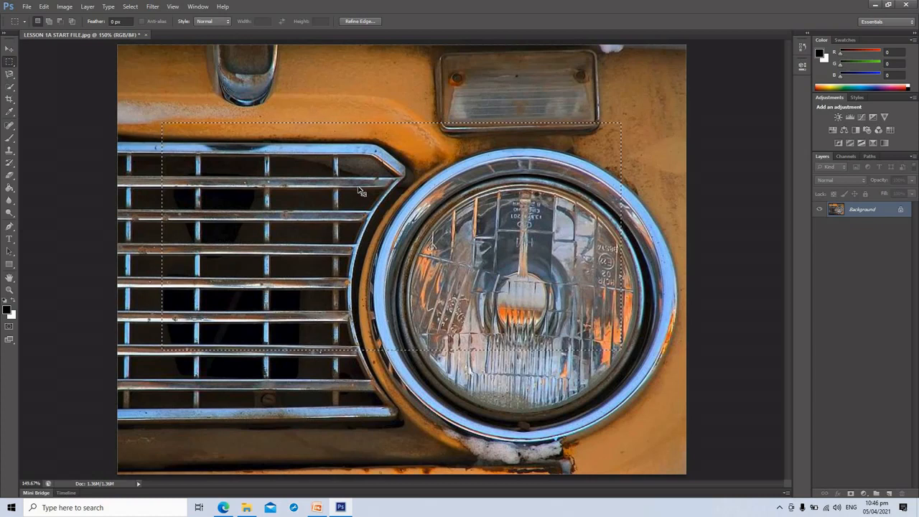
key(ctrl+d)
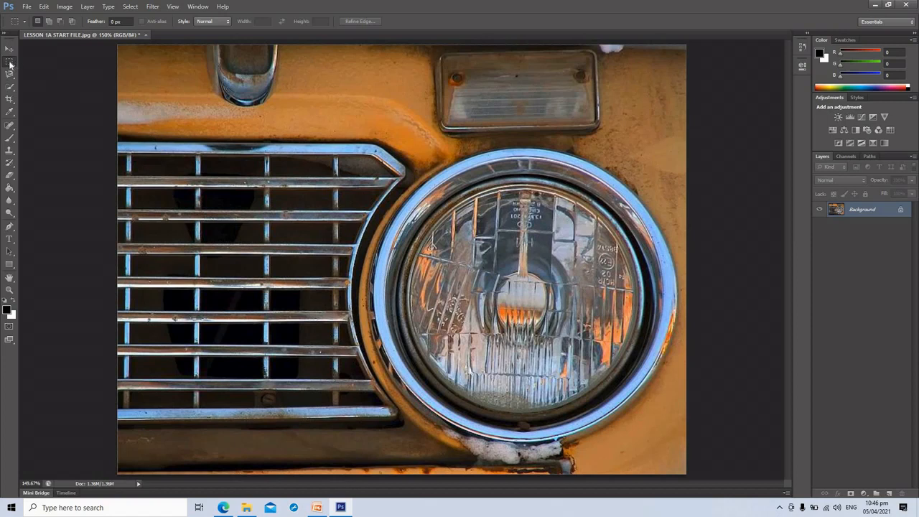
Draw another rectangular selection spanning the grille and most of the headlight, and clear it.
drag(9, 64, 620, 343)
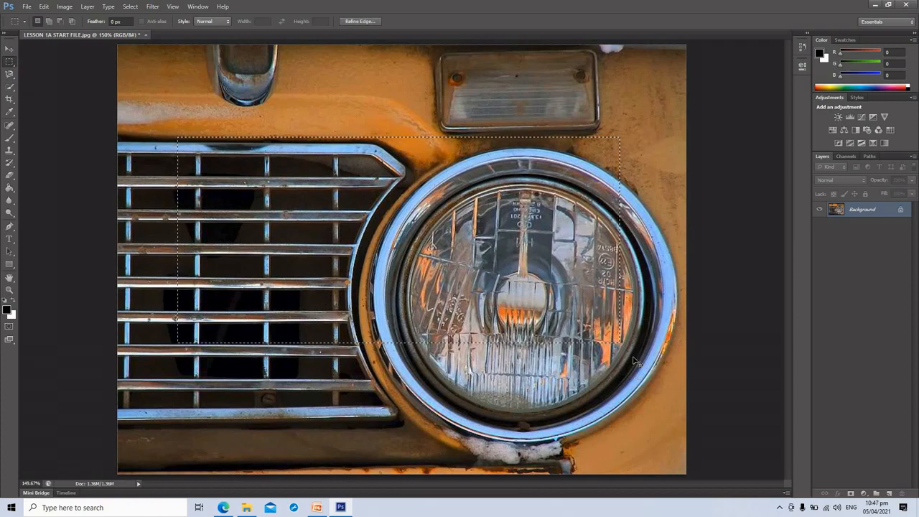
click(634, 361)
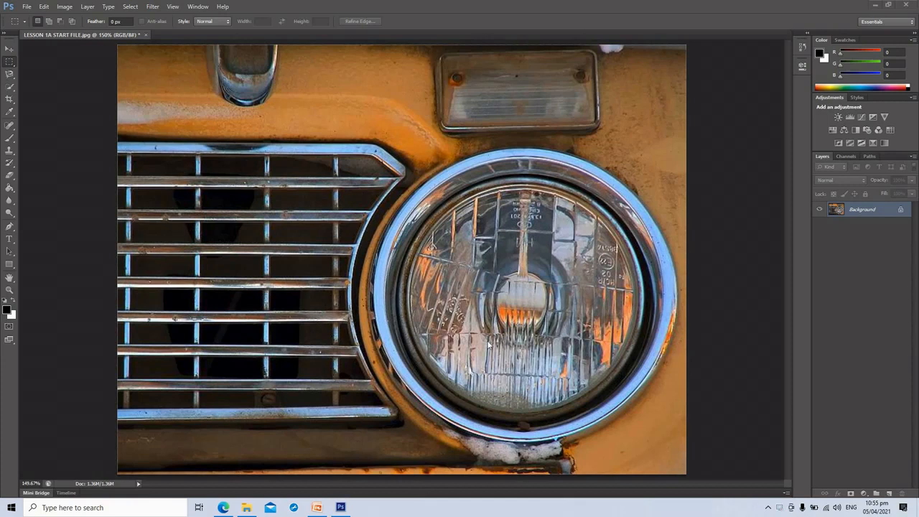
Pick the Elliptical Marquee Tool, and practise switching repeatedly between the marquee variants.
right_click(7, 63)
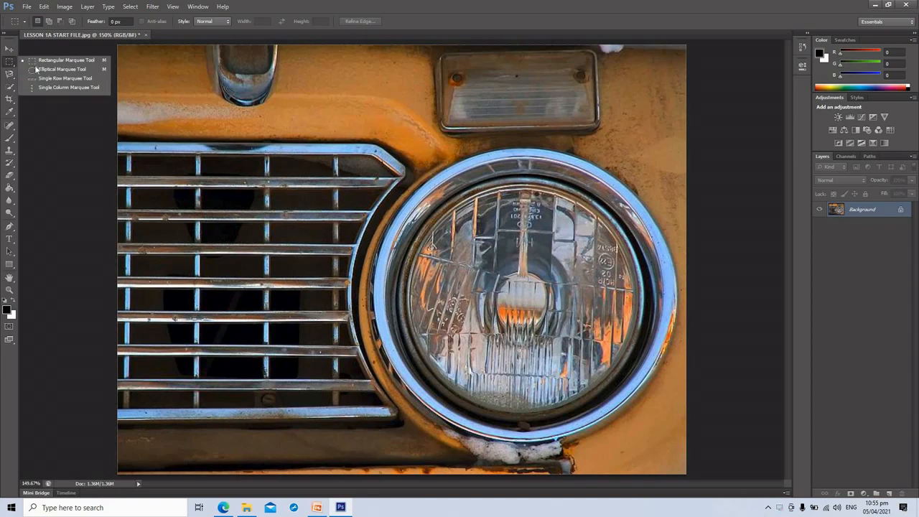
click(79, 70)
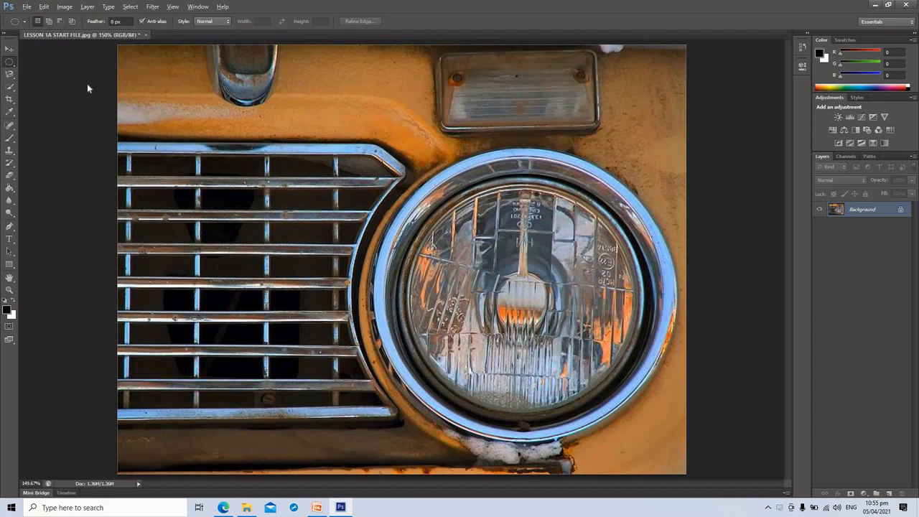
key(shift+m)
key(shift+m)
key(shift+m)
key(shift+m)
key(shift+m)
key(shift+m)
key(shift+m)
key(shift+m)
key(shift+m)
key(shift+m)
key(shift+m)
key(shift+m)
key(shift+m)
key(shift+m)
key(shift+m)
key(shift+m)
key(shift+m)
key(shift+m)
Choose the Elliptical Marquee Tool, draw an ellipse overlapping the grille and headlight, and deselect it.
click(9, 61)
click(94, 109)
drag(11, 63, 53, 71)
drag(242, 165, 473, 414)
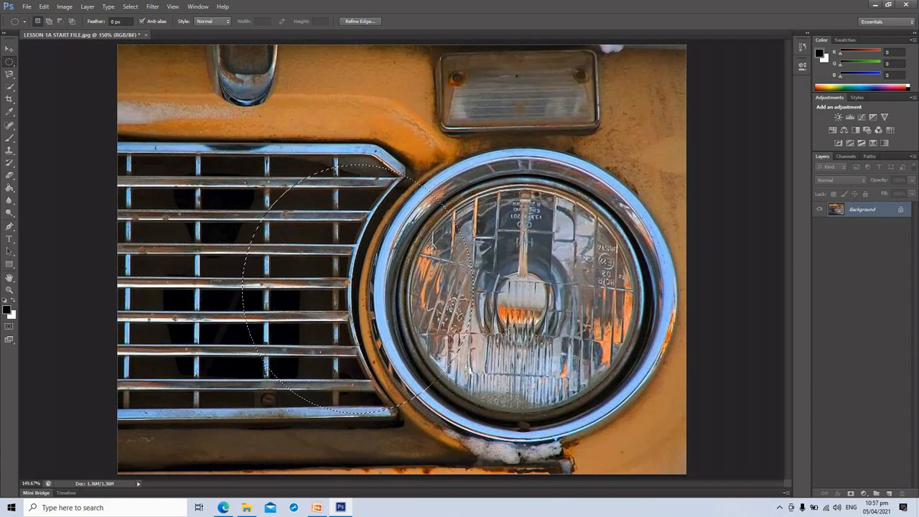
key(ctrl+d)
Try two elliptical selections around the headlight lens, deselecting each one.
drag(424, 208, 680, 431)
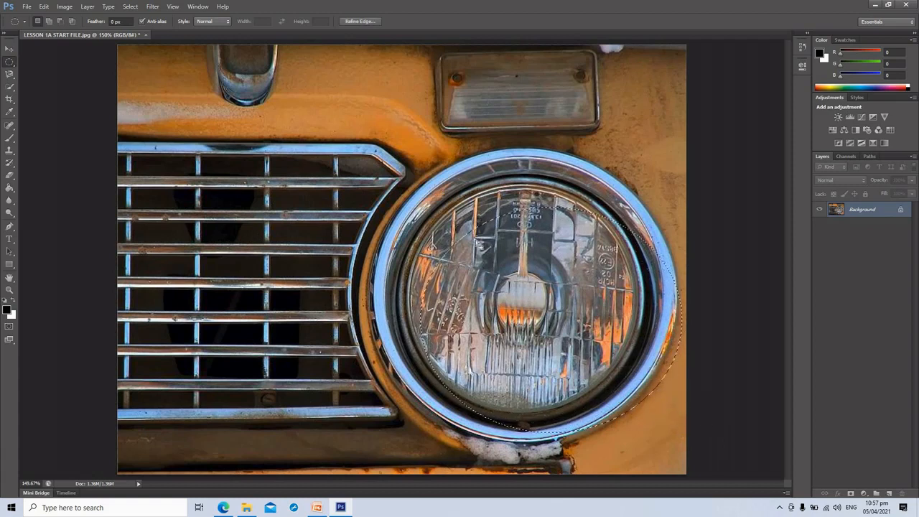
key(ctrl+d)
drag(418, 198, 665, 418)
key(ctrl+d)
Draw an elliptical selection along the headlight's inner ring, replace it with a lower one reaching the bodywork, and deselect.
drag(399, 175, 657, 422)
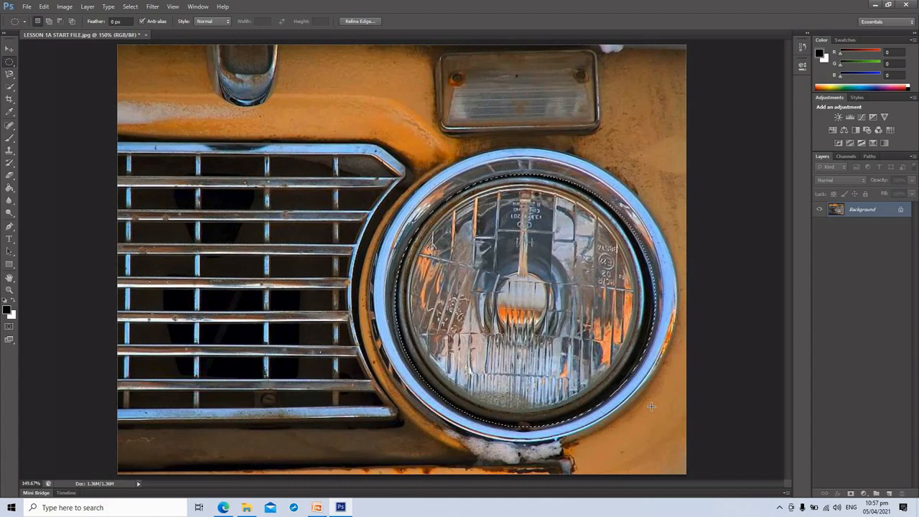
click(650, 405)
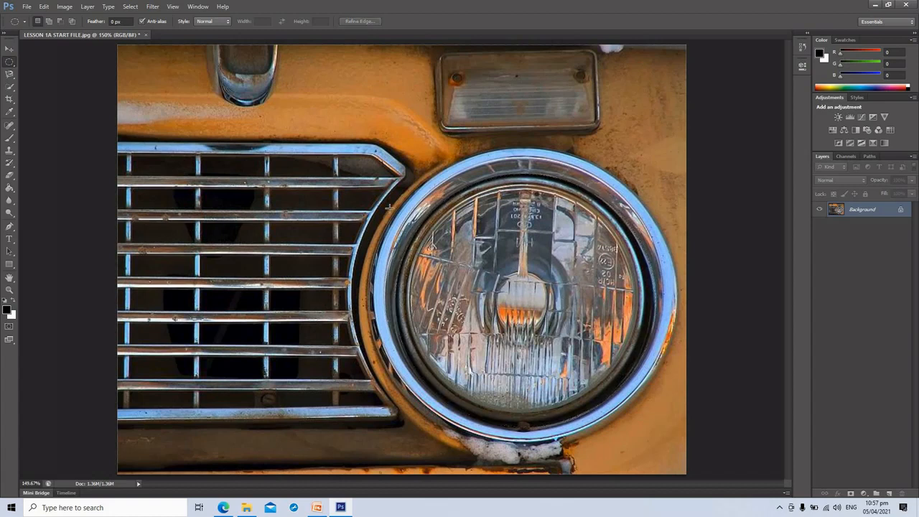
drag(668, 460, 686, 461)
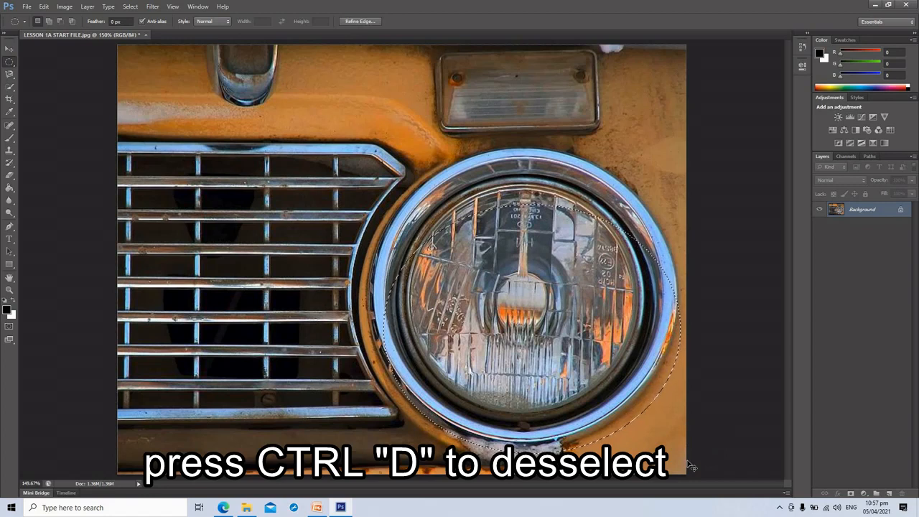
key(ctrl+d)
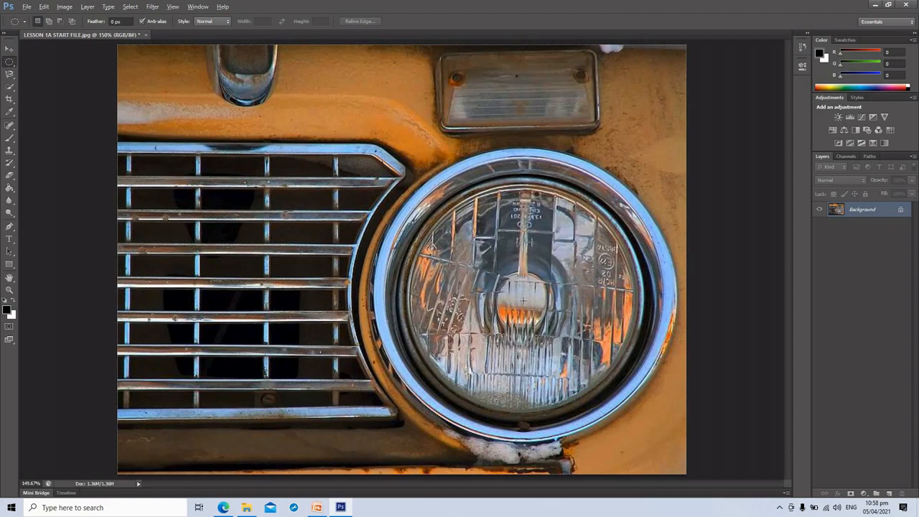
Draw a circular selection about 9.3 cm across outward from the headlight's centre, and deselect it.
drag(523, 300, 649, 444)
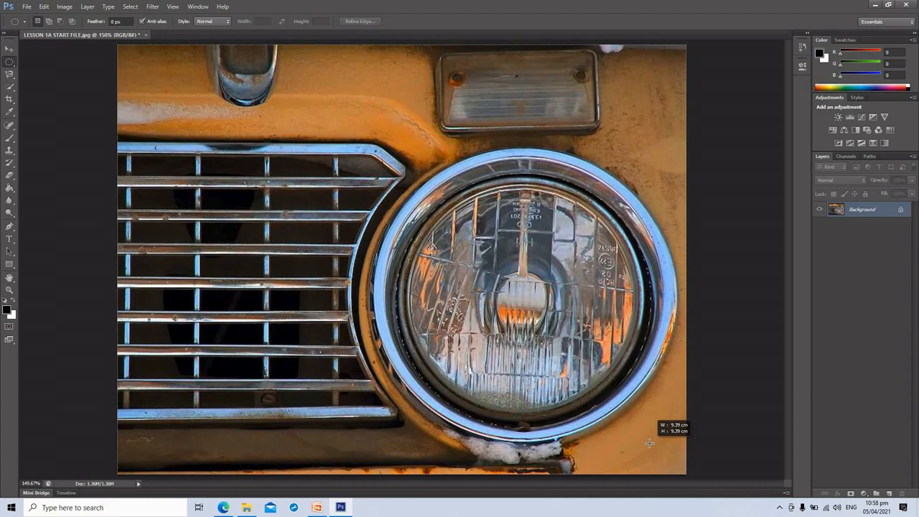
drag(648, 433, 647, 433)
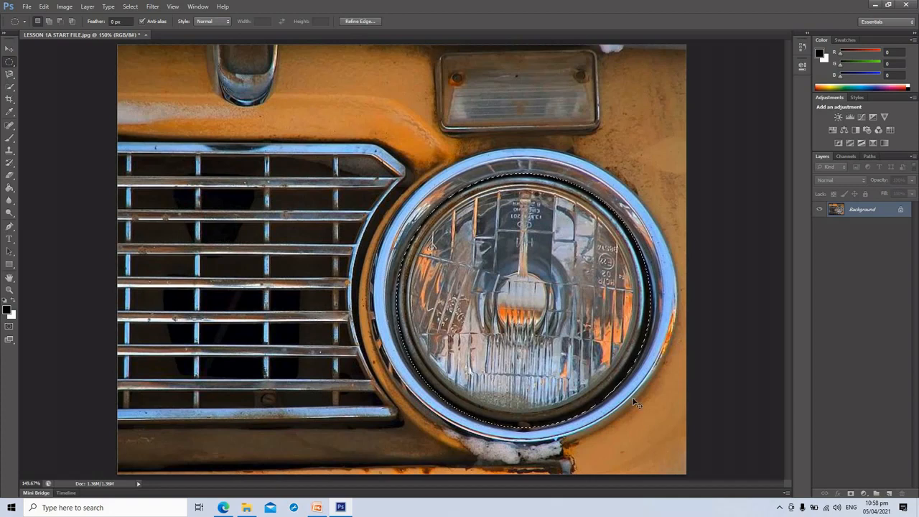
key(ctrl+d)
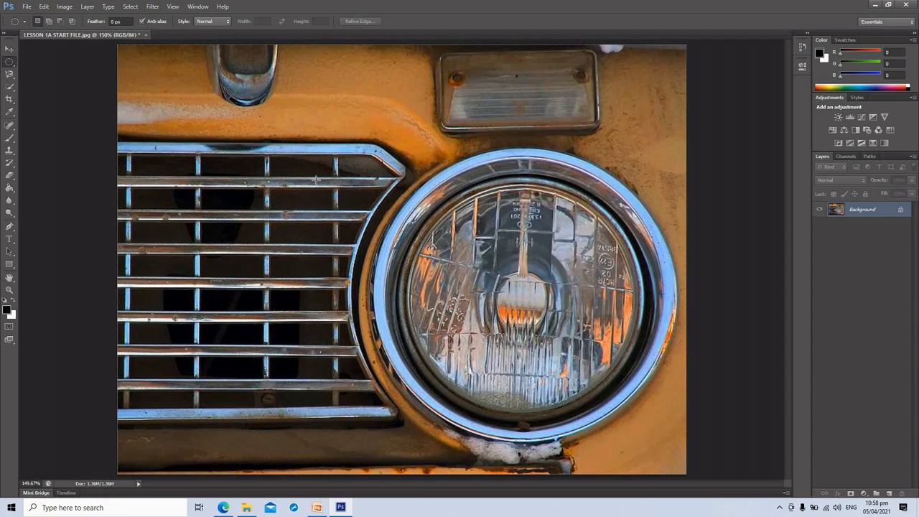
Try several elliptical selections starting from the headlight's upper-left edge towards its lower-right rim, clearing each one.
drag(438, 210, 666, 409)
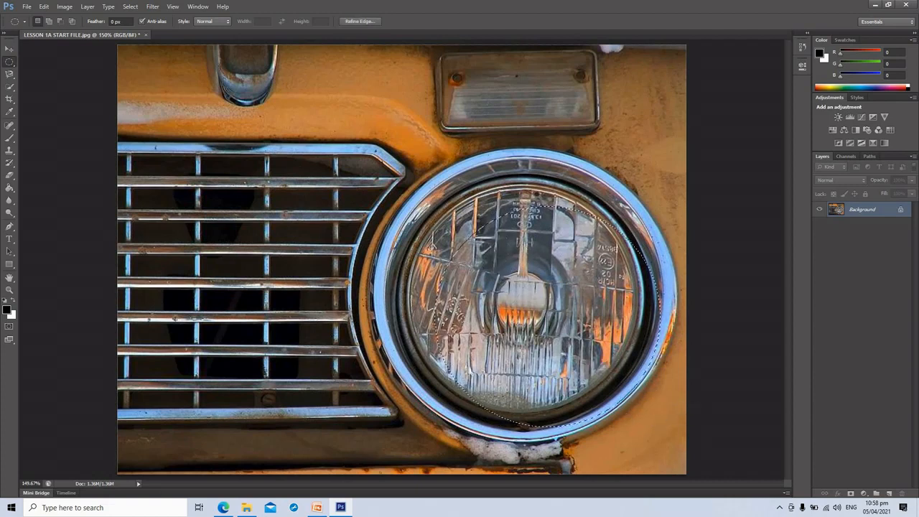
drag(399, 180, 657, 436)
click(407, 211)
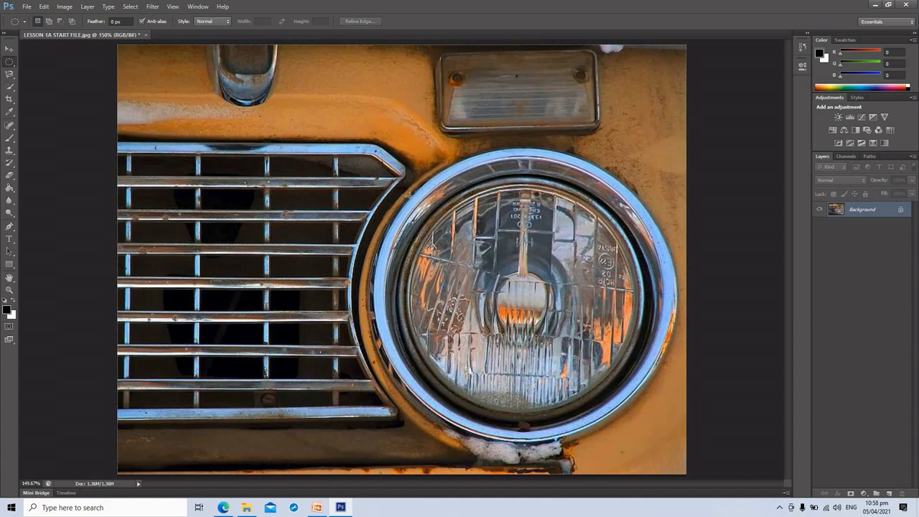
drag(421, 197, 650, 416)
drag(376, 317, 615, 332)
key(ctrl+d)
drag(420, 200, 672, 441)
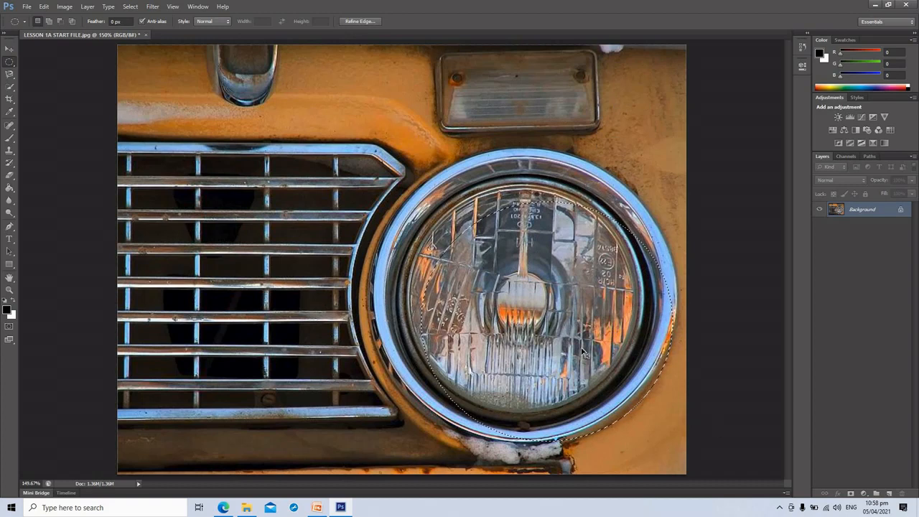
key(ctrl+d)
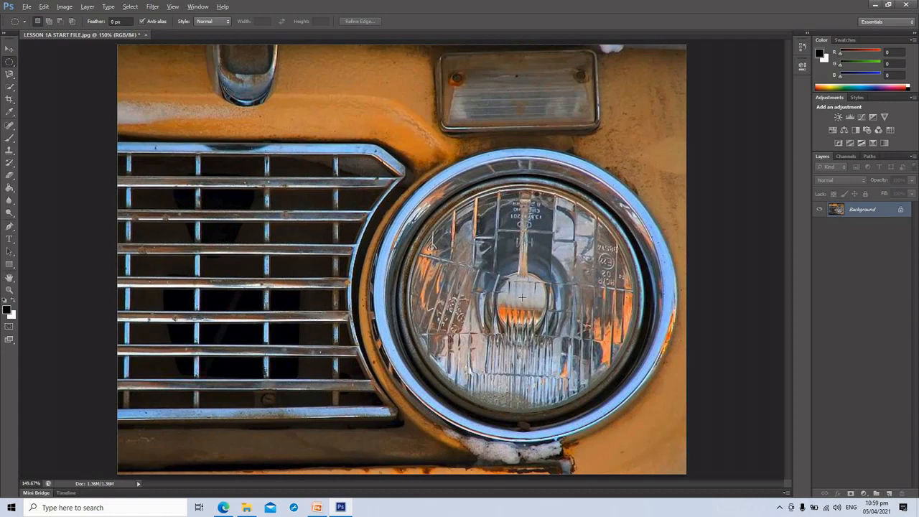
Draw two circular selections from the headlight's centre to the chrome ring, the second about 9.7 cm across, deselecting each.
drag(521, 296, 655, 441)
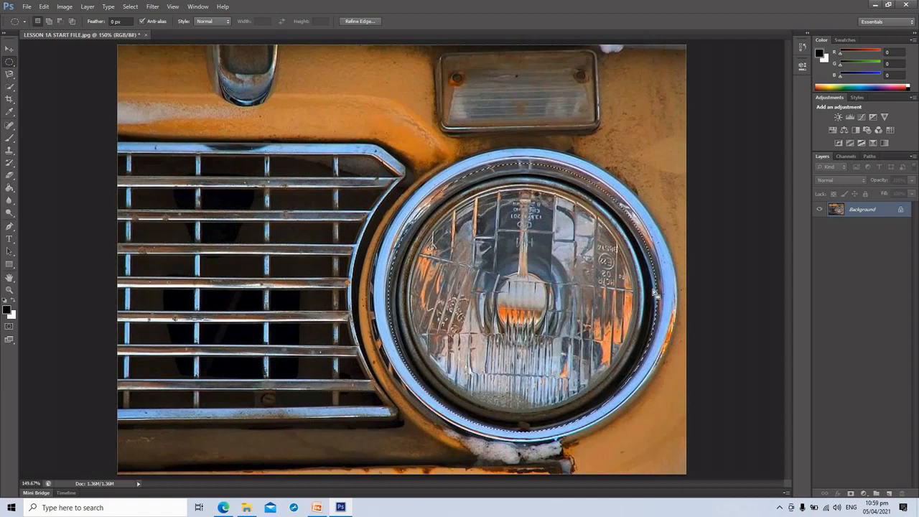
click(563, 253)
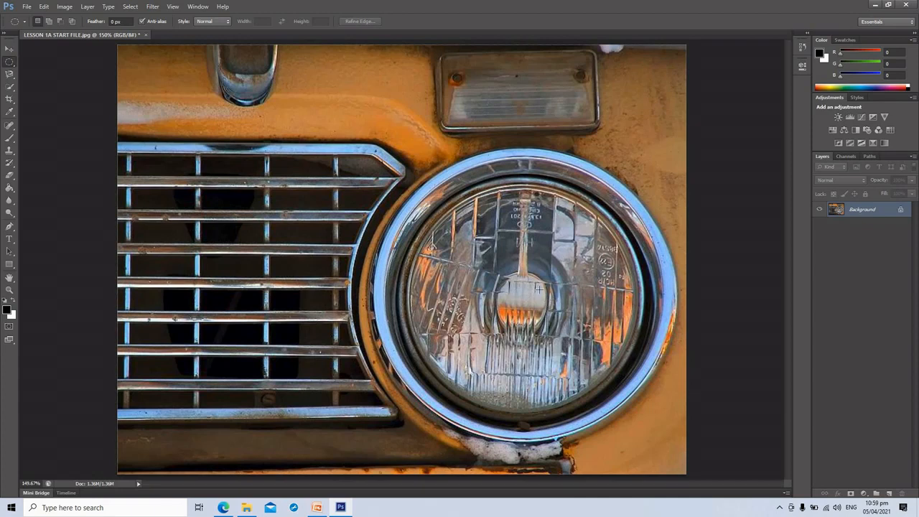
drag(598, 391, 652, 430)
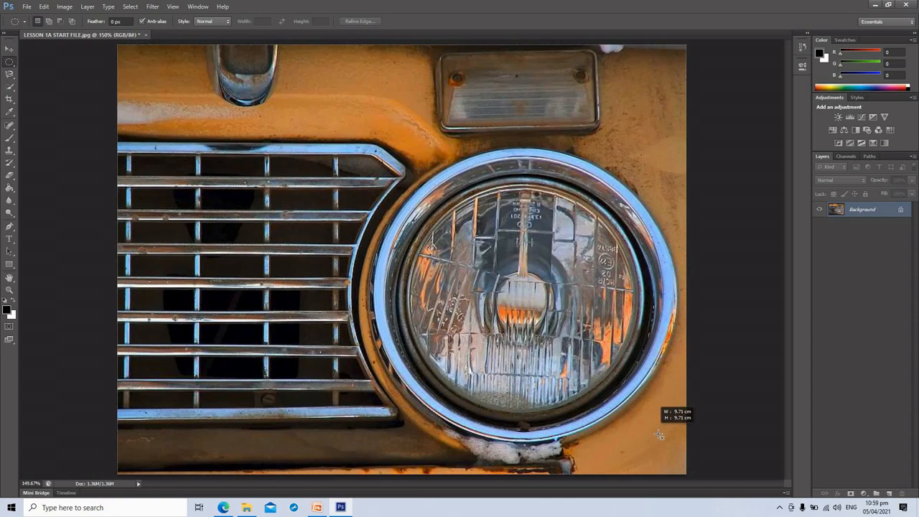
drag(659, 435, 656, 436)
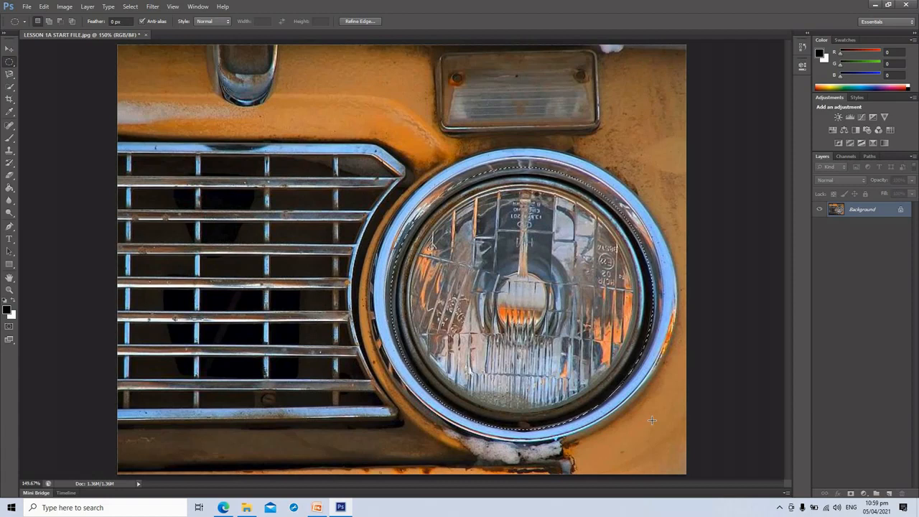
key(ctrl+d)
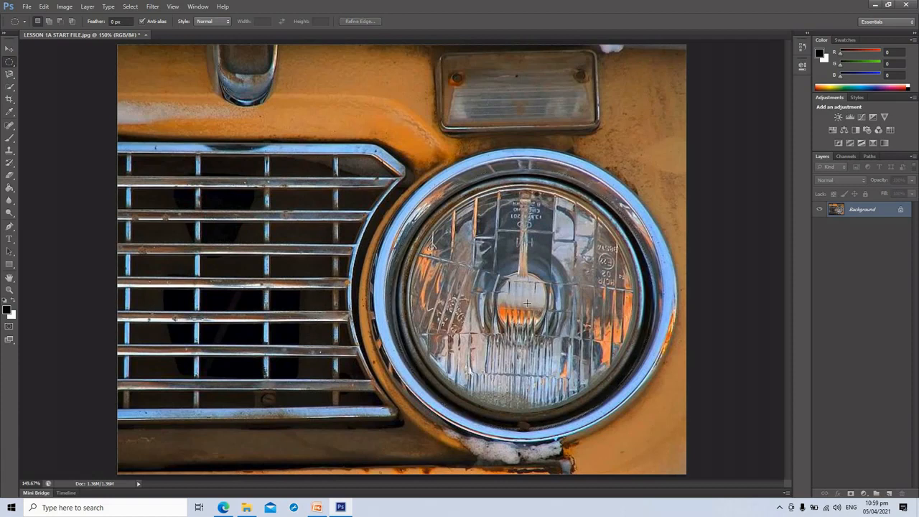
Repeat the centre-out marquee selection on the headlight three more times, clearing the selection after each attempt.
drag(523, 302, 660, 430)
key(ctrl+d)
drag(520, 305, 670, 402)
click(670, 404)
drag(520, 299, 672, 462)
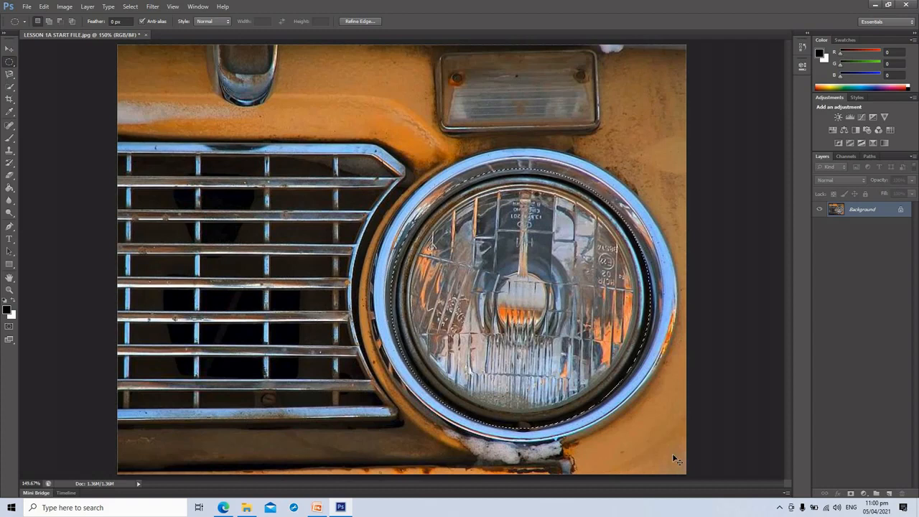
key(ctrl+d)
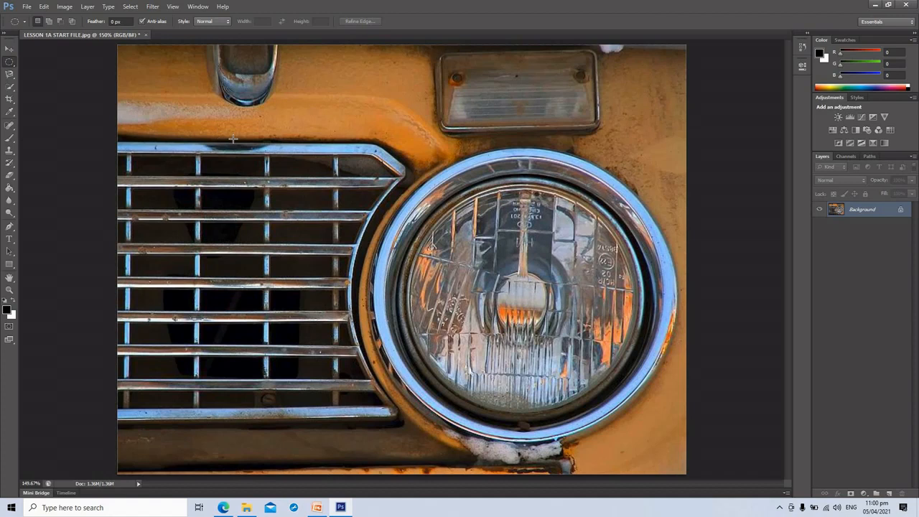
Try elliptical selections over the grille, deselecting the first and resizing the second to about 7.4 cm across.
drag(217, 135, 416, 344)
key(ctrl+d)
drag(172, 107, 383, 325)
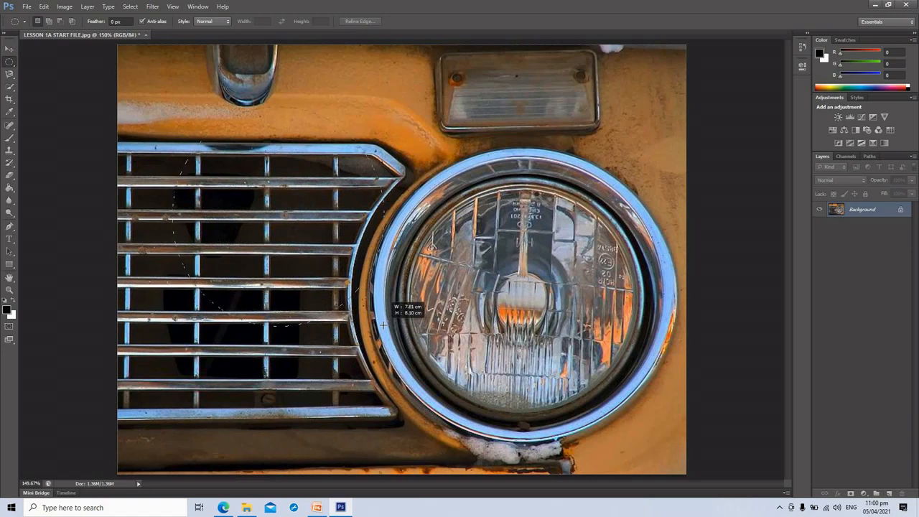
mouse_move(384, 294)
mouse_down()
mouse_move(325, 253)
mouse_move(468, 343)
mouse_move(391, 273)
mouse_move(524, 308)
mouse_move(424, 272)
mouse_move(458, 333)
mouse_move(349, 266)
mouse_move(382, 327)
mouse_move(338, 266)
mouse_move(356, 295)
mouse_move(380, 299)
mouse_move(345, 286)
mouse_move(426, 352)
mouse_move(388, 260)
mouse_move(429, 307)
mouse_move(374, 284)
mouse_up()
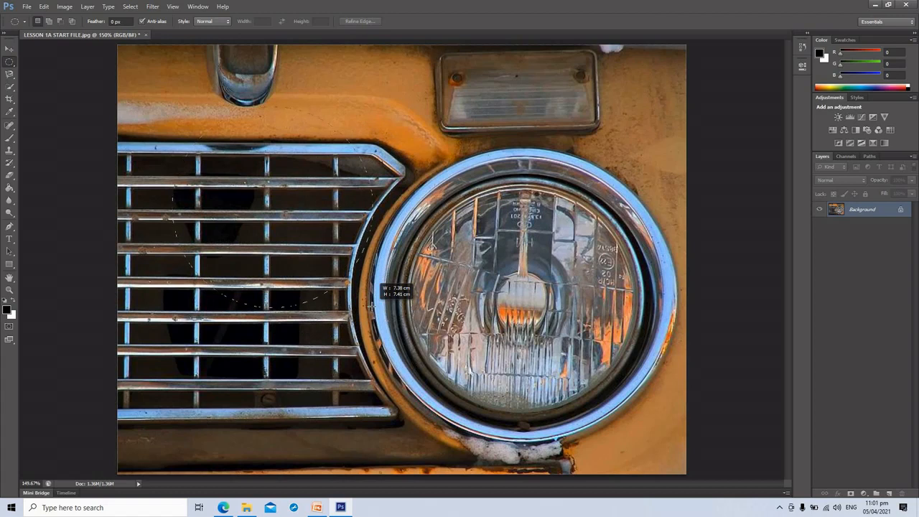
Select the headlight lens with a circular marquee running along the dark inner ring.
drag(371, 305, 658, 429)
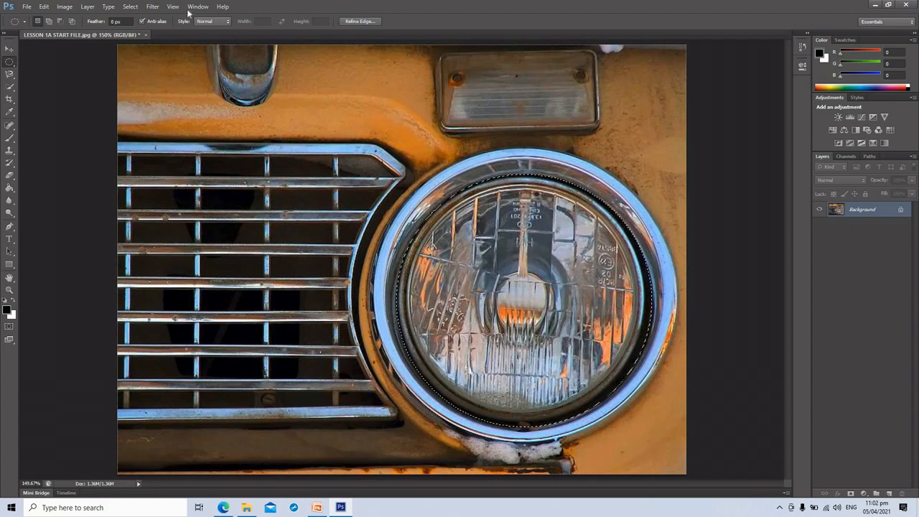
click(64, 6)
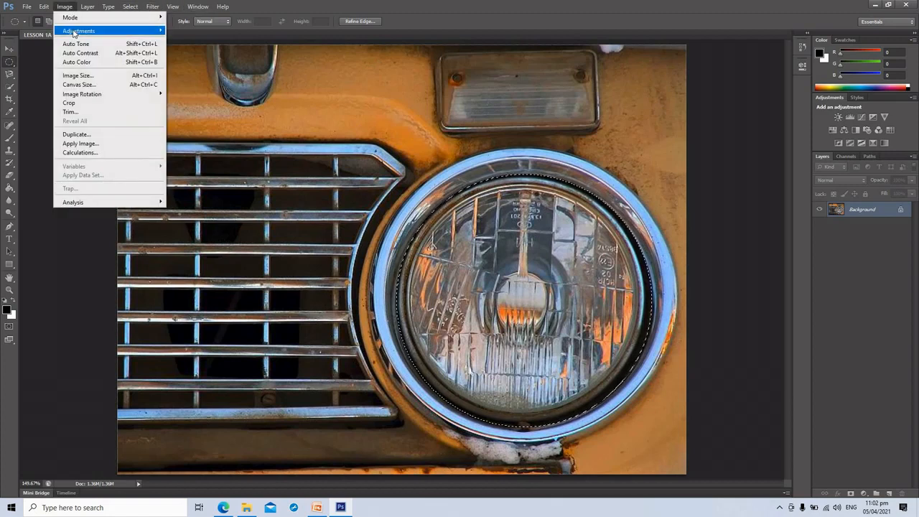
mouse_move(76, 32)
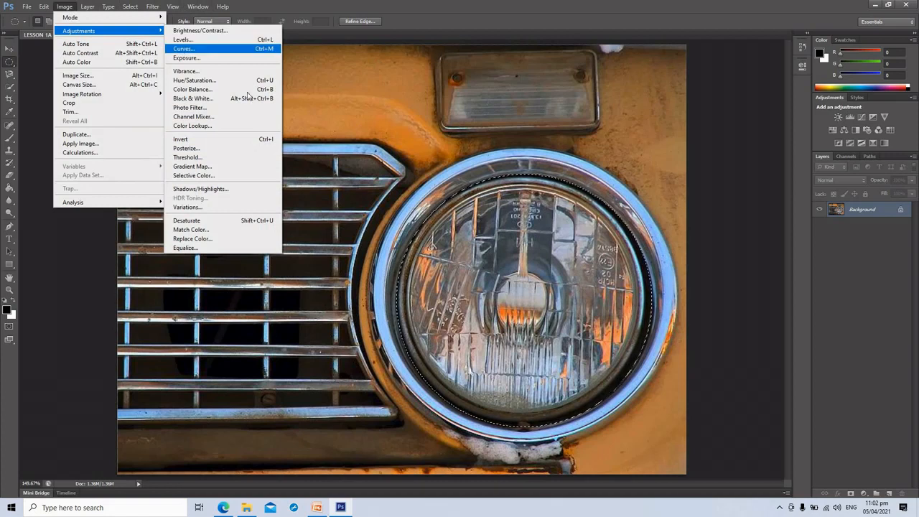
click(182, 49)
drag(473, 98, 822, 19)
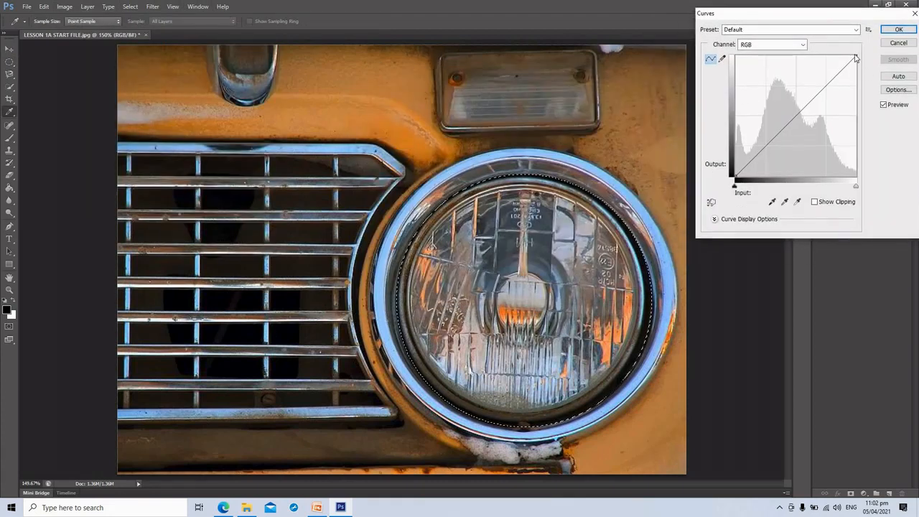
drag(839, 77, 815, 72)
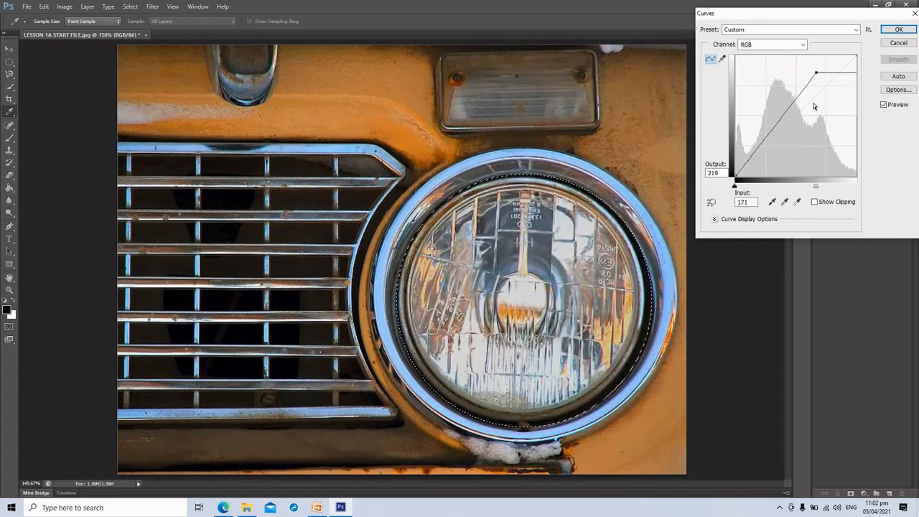
drag(849, 14, 811, 11)
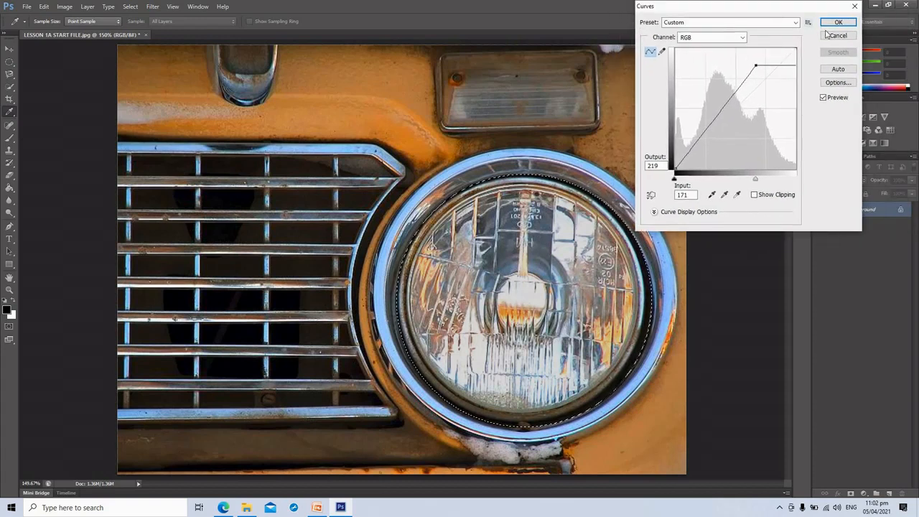
click(836, 36)
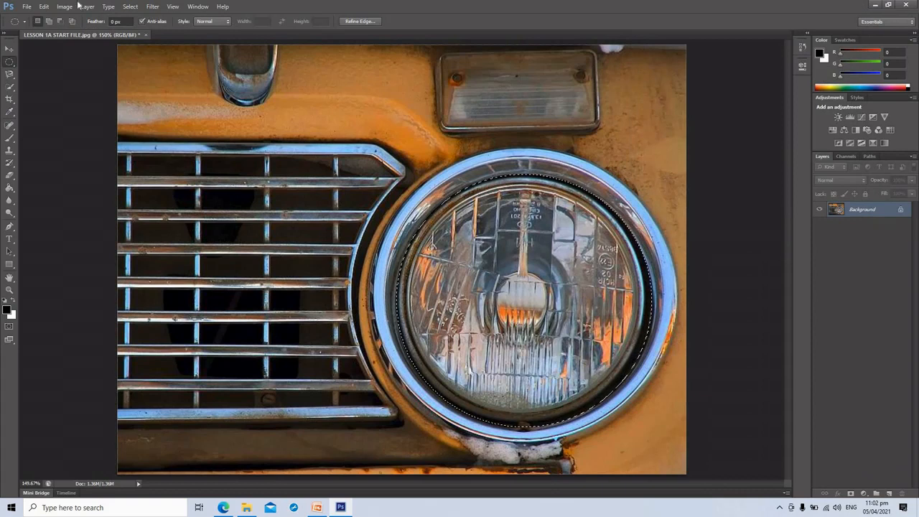
Brighten the selected headlight with a Curves adjustment, moving the white point to input 165 and output 235.
click(71, 9)
mouse_move(84, 31)
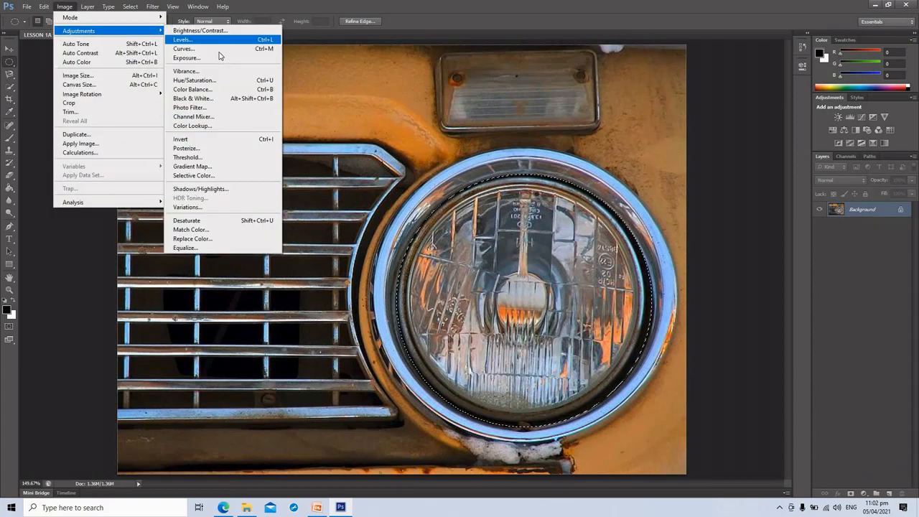
click(215, 49)
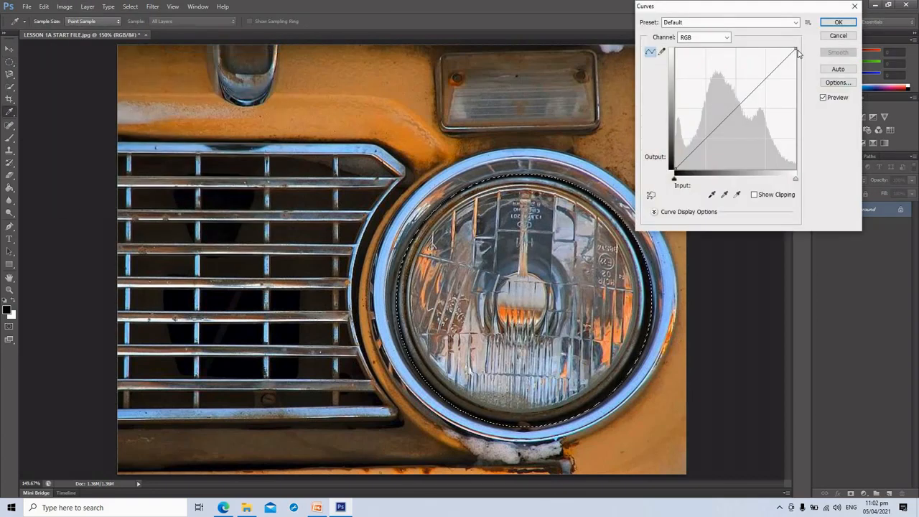
drag(795, 48, 741, 73)
drag(749, 81, 752, 58)
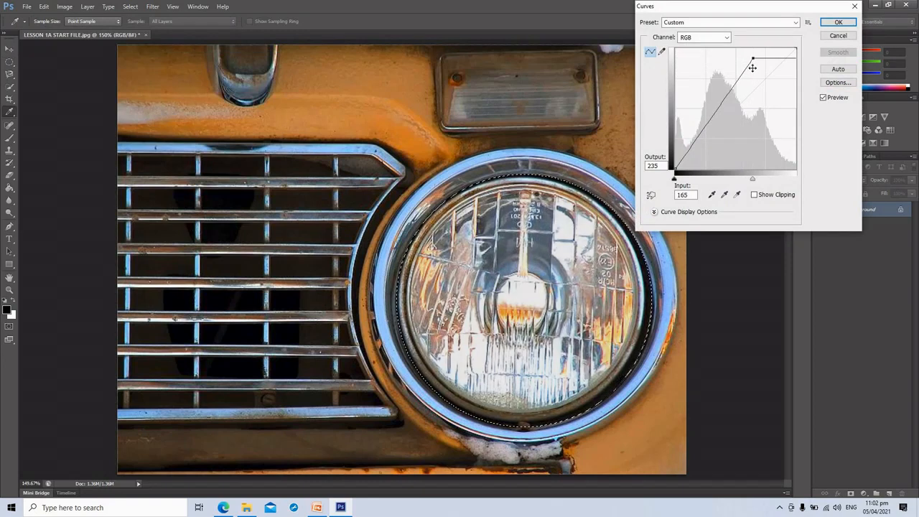
click(836, 24)
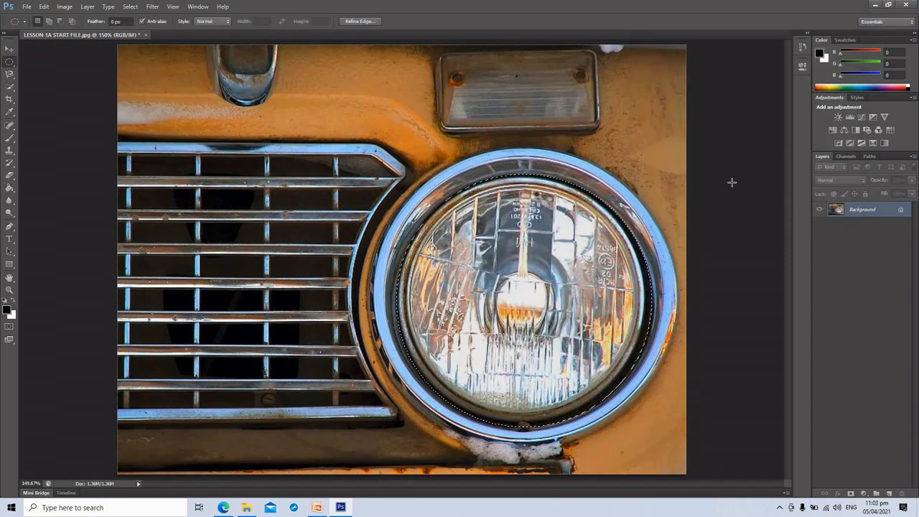
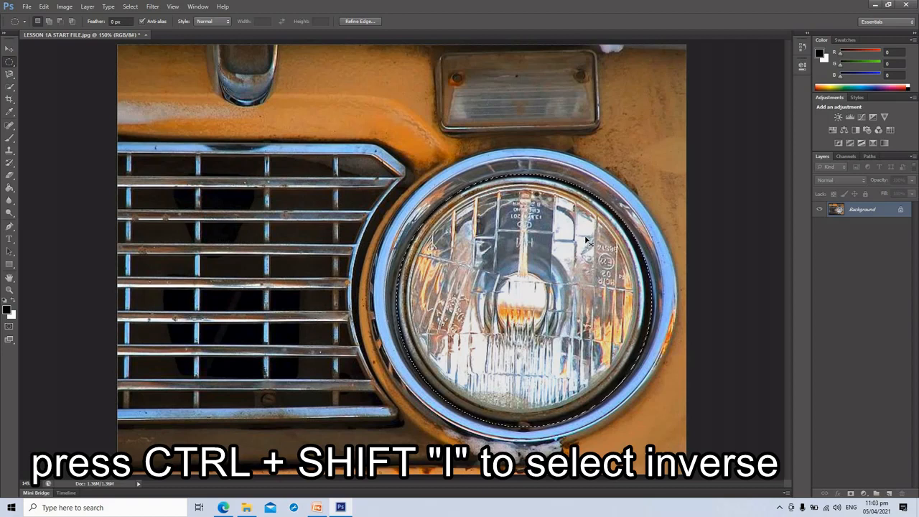
Practise inverting the headlight selection back and forth, ending with everything outside the headlight selected.
key(ctrl+shift+i)
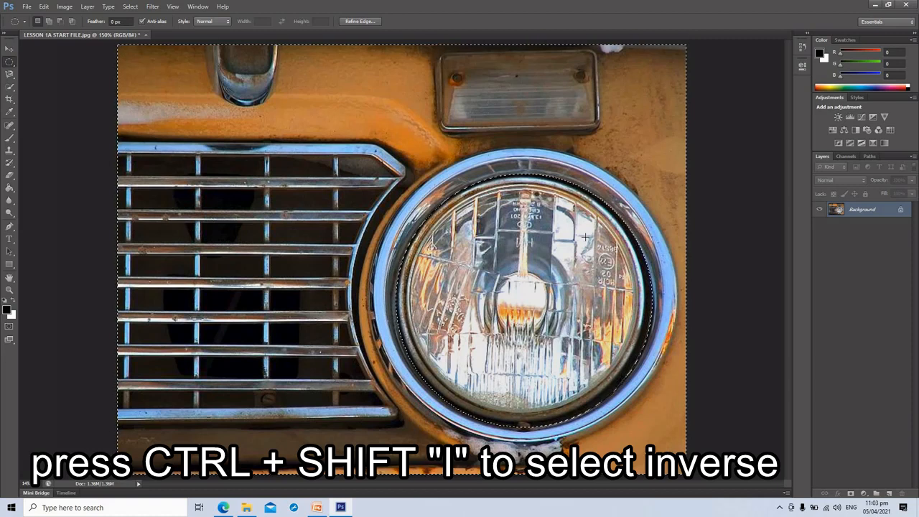
key(ctrl+shift+i)
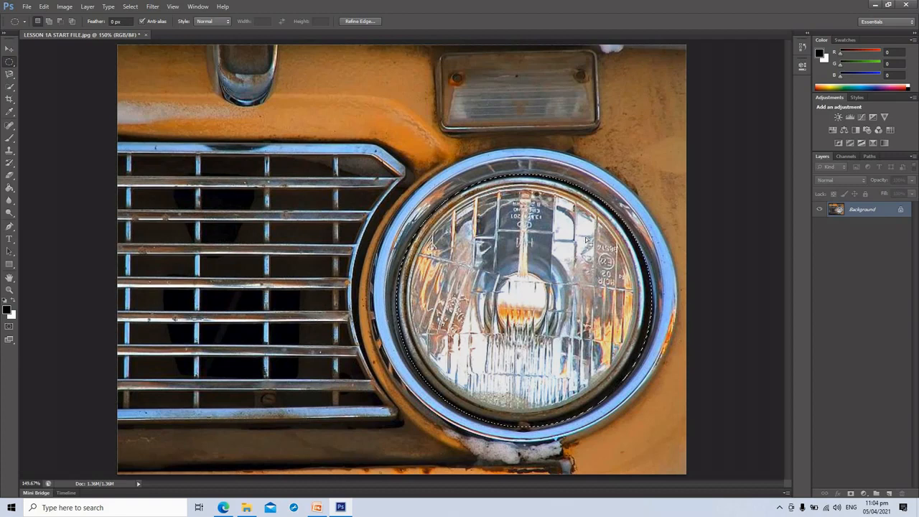
key(shift)
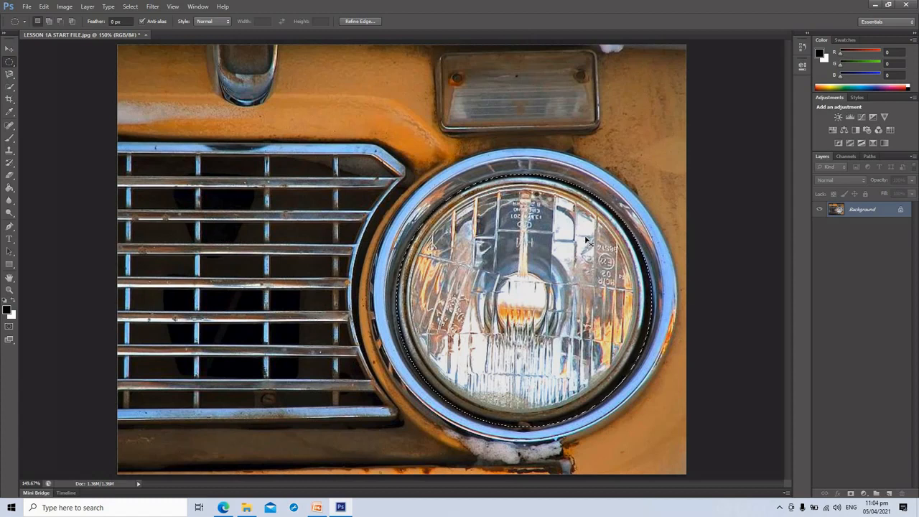
key(ctrl+shift+i)
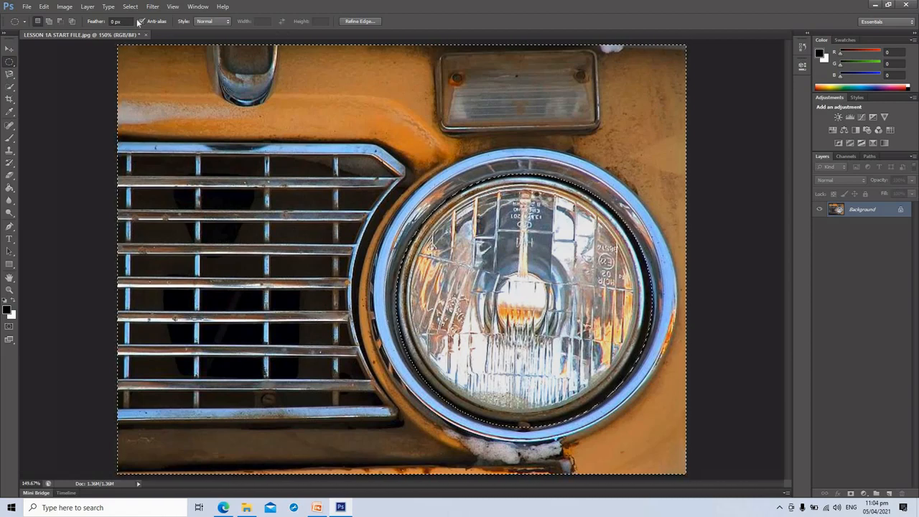
Darken everything outside the headlight with a Curves adjustment, moving the white point to input 189 and output 59, and deselect.
click(65, 7)
mouse_move(75, 33)
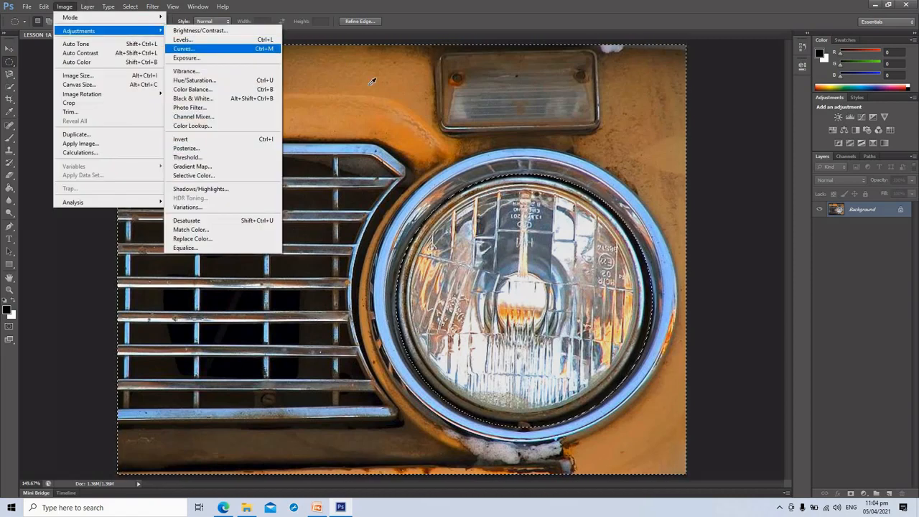
click(230, 49)
drag(733, 77, 765, 152)
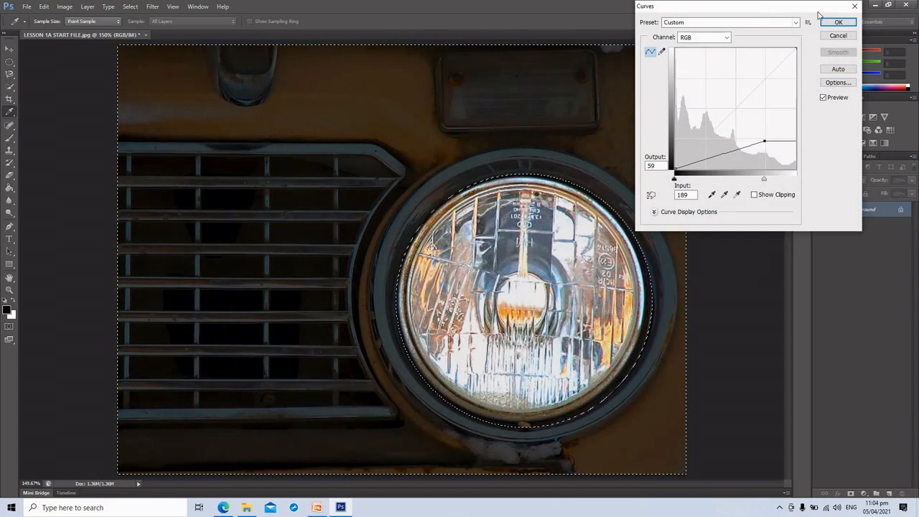
drag(816, 11, 861, 14)
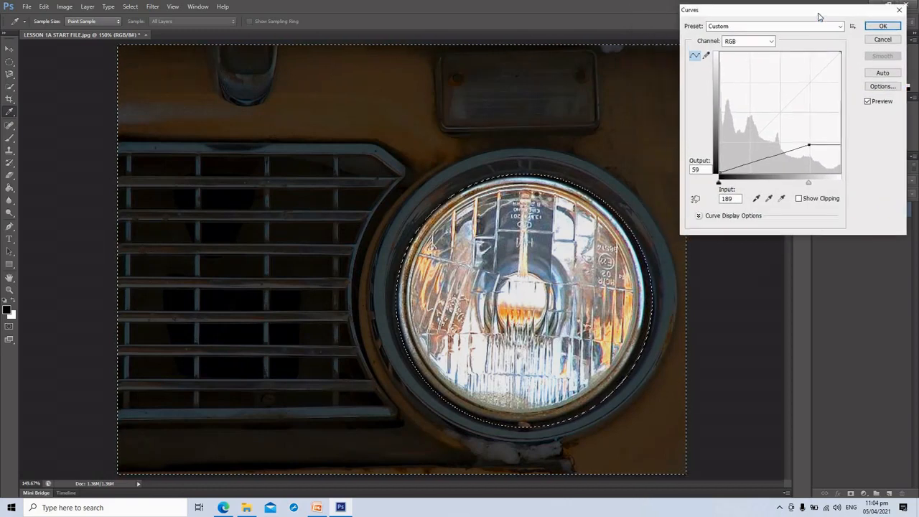
click(882, 26)
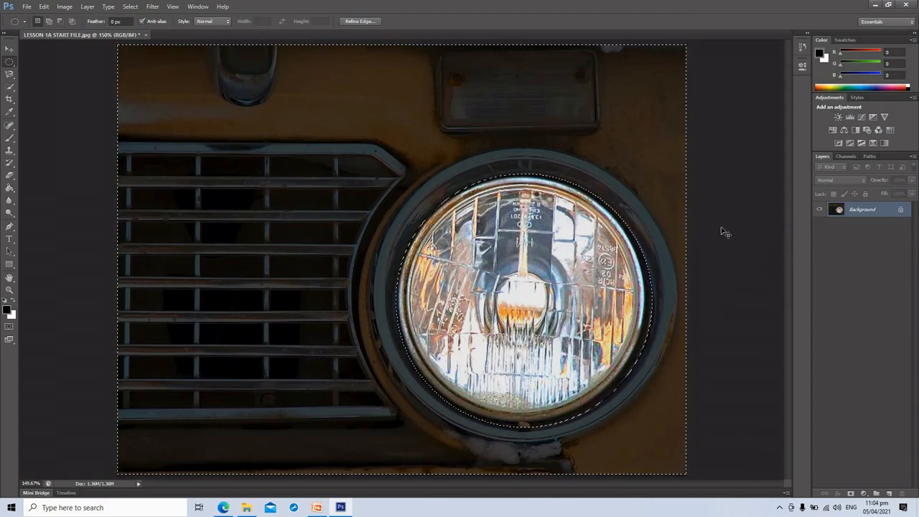
key(ctrl+d)
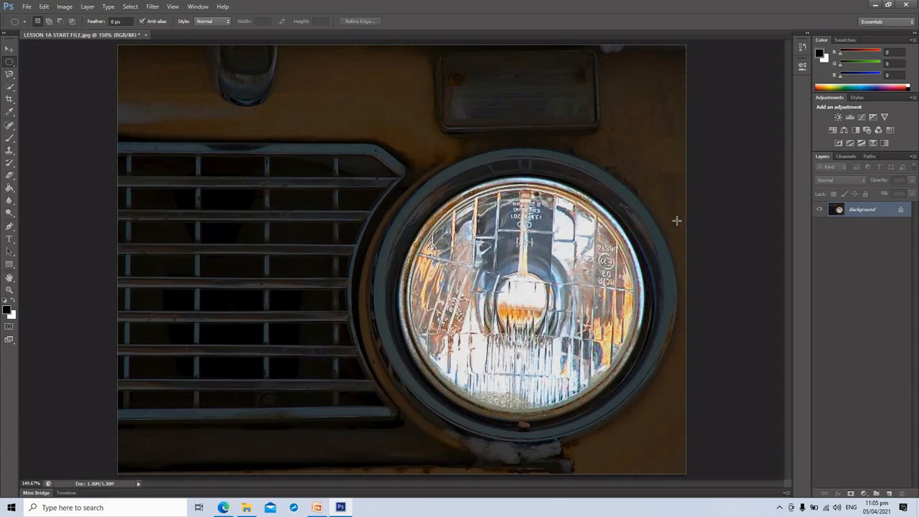
Save the image as a JPEG named LESSON 1A END FILE FINAL in the LESSON 1 folder at maximum quality 12.
click(28, 7)
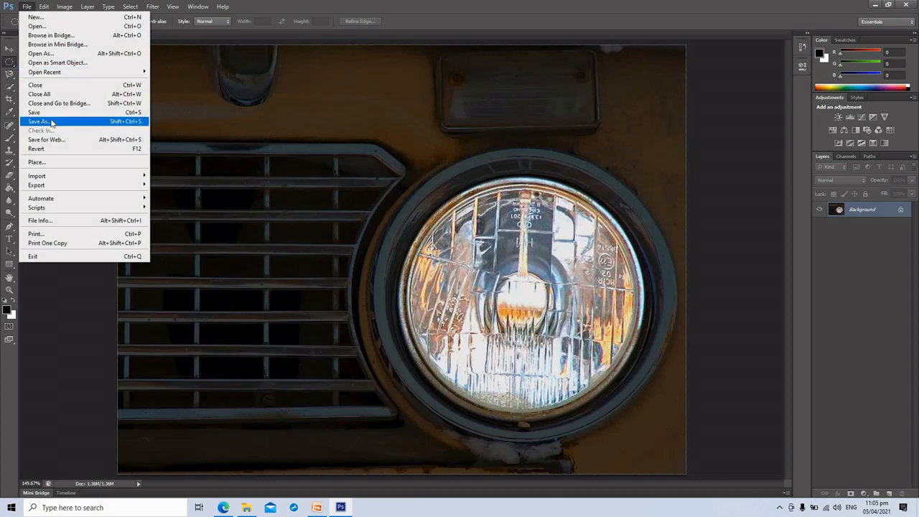
key(Return)
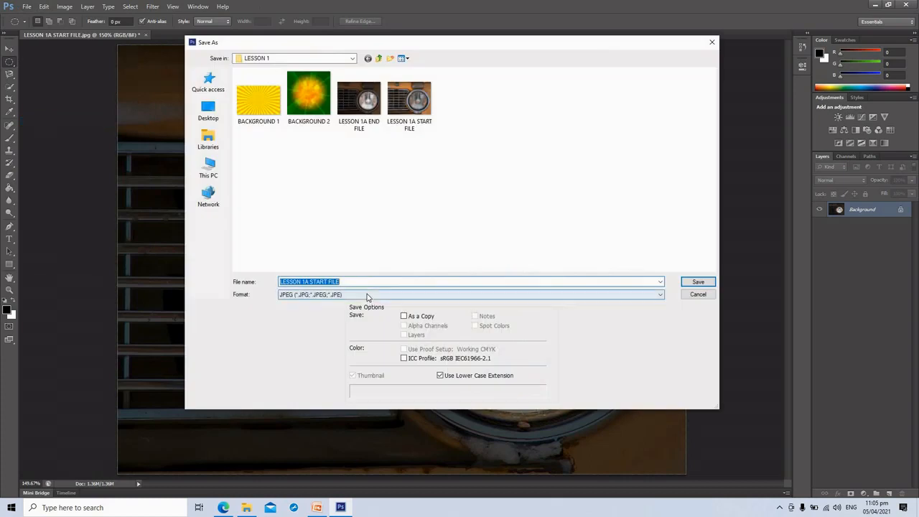
click(380, 282)
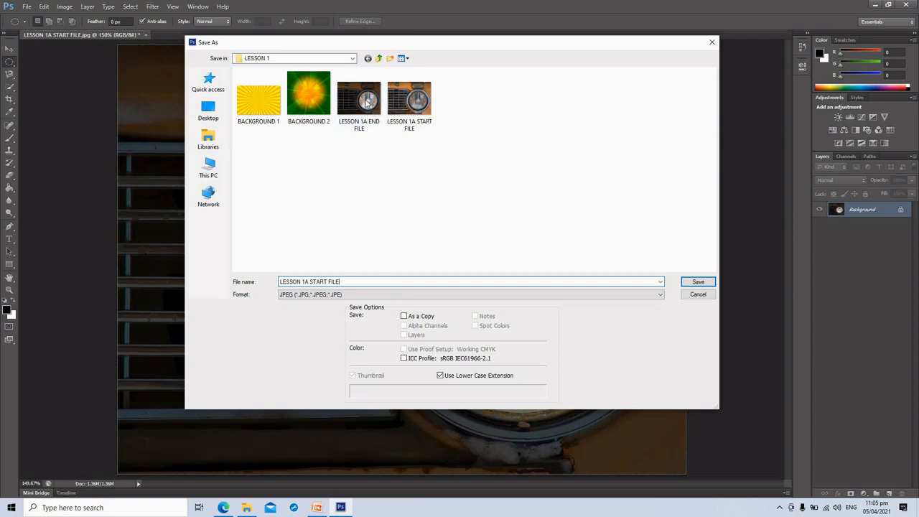
drag(312, 282, 310, 281)
text(END FILE)
click(693, 285)
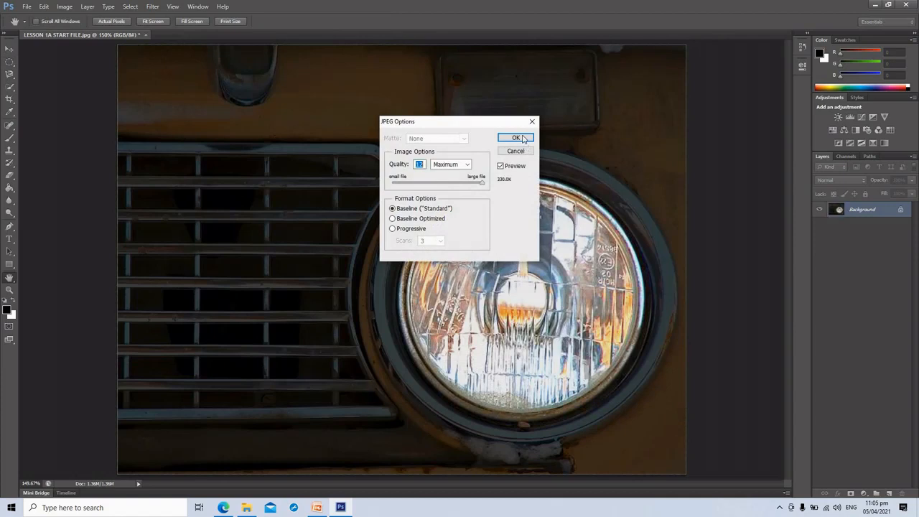
click(523, 139)
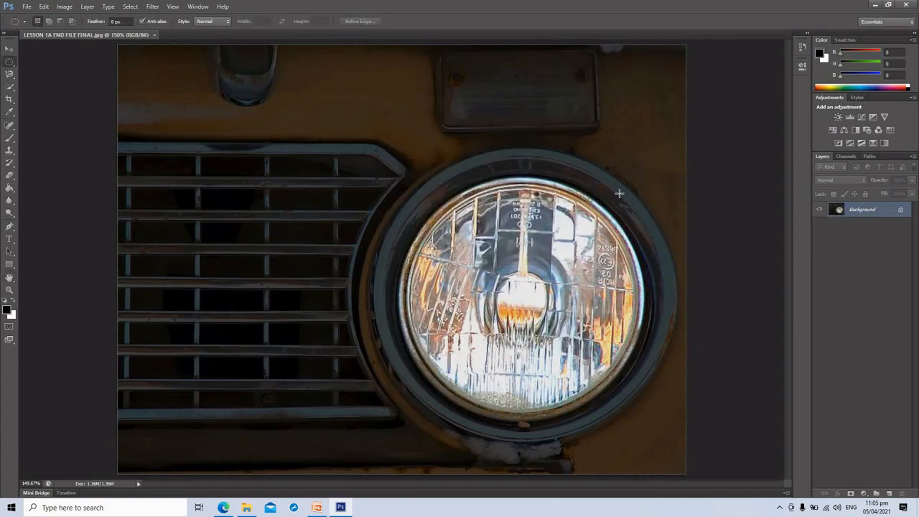
View the saved LESSON 1A END FILE FINAL image from File Explorer in Photos, close it, and return to Photoshop.
click(247, 506)
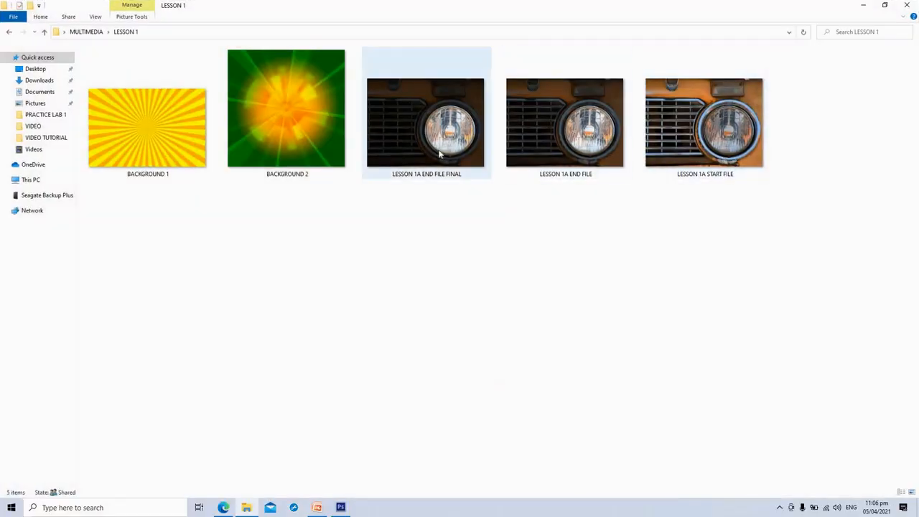
click(446, 138)
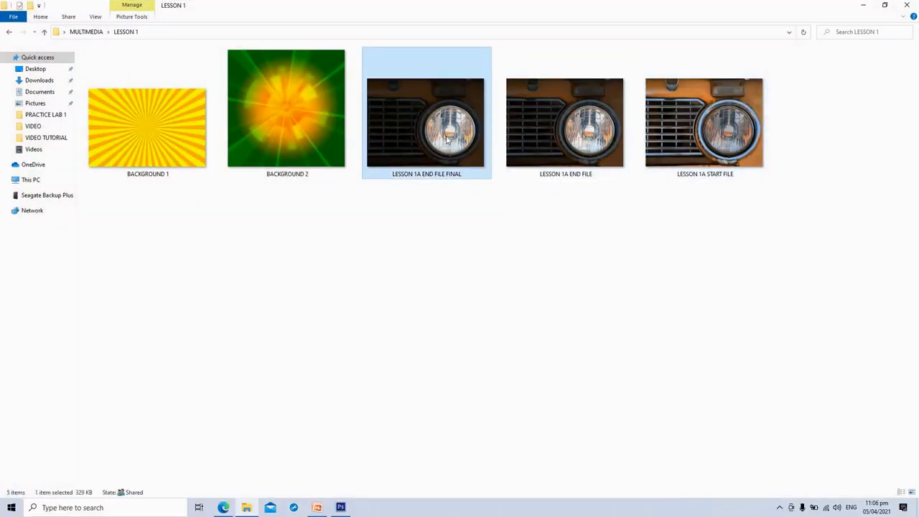
double_click(452, 141)
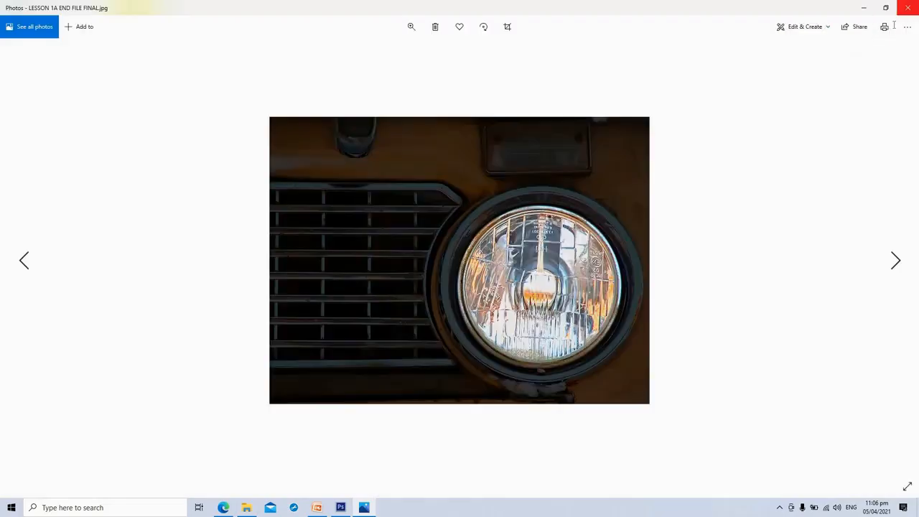
click(907, 8)
click(343, 506)
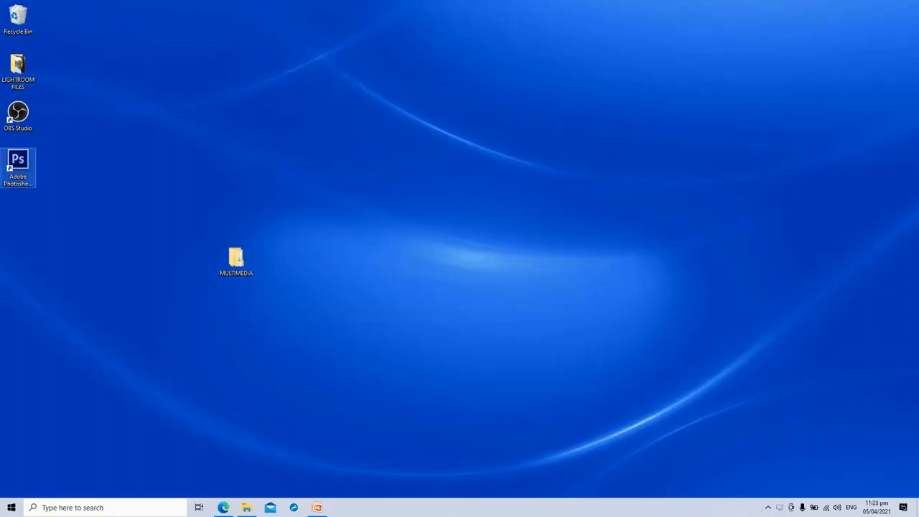
Launch Photoshop maximized and create a blank white RGB document of 12.083 by 8.333 inches at 72 pixels/inch.
double_click(23, 162)
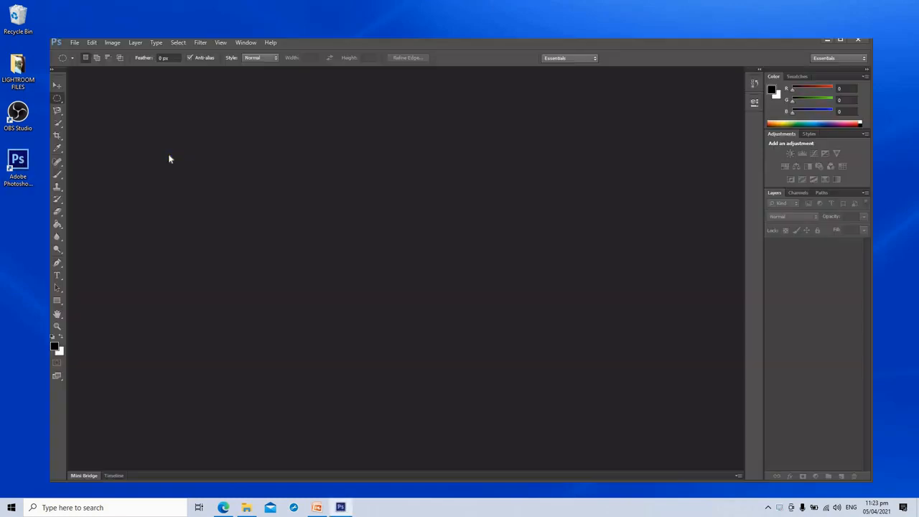
click(840, 40)
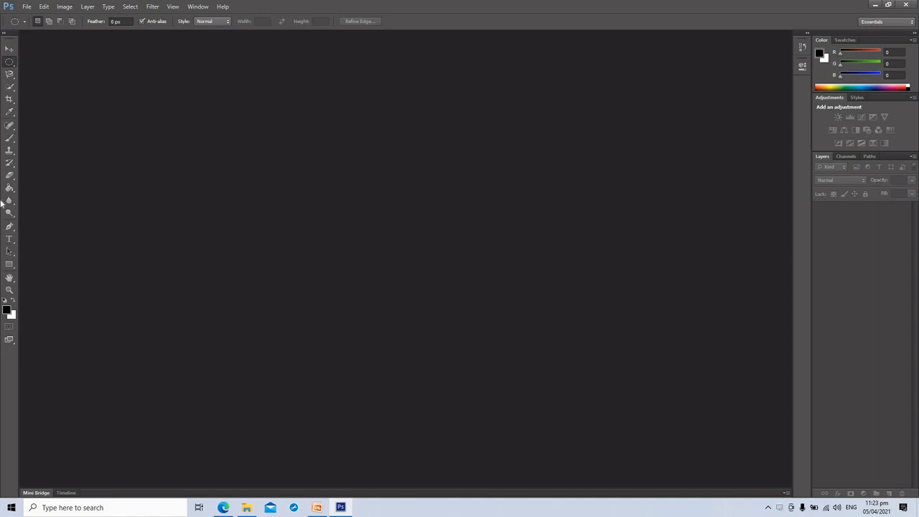
click(27, 7)
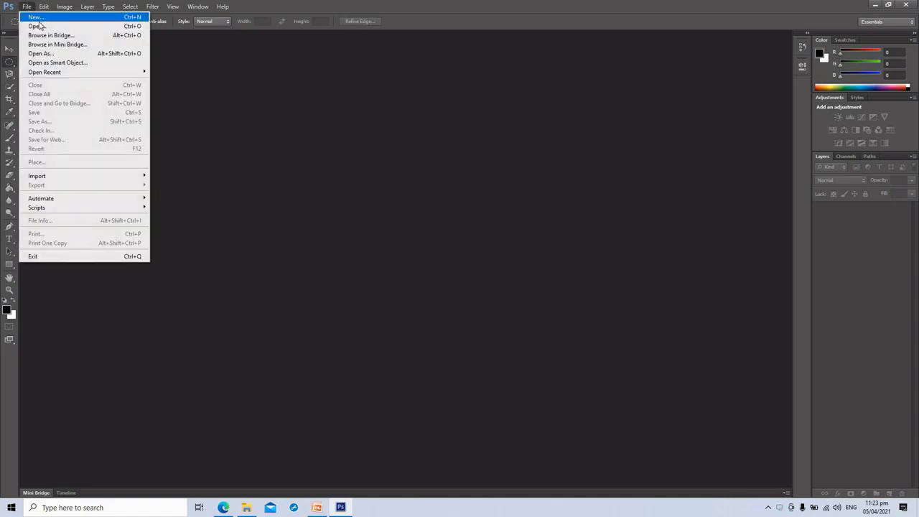
key(ctrl+n)
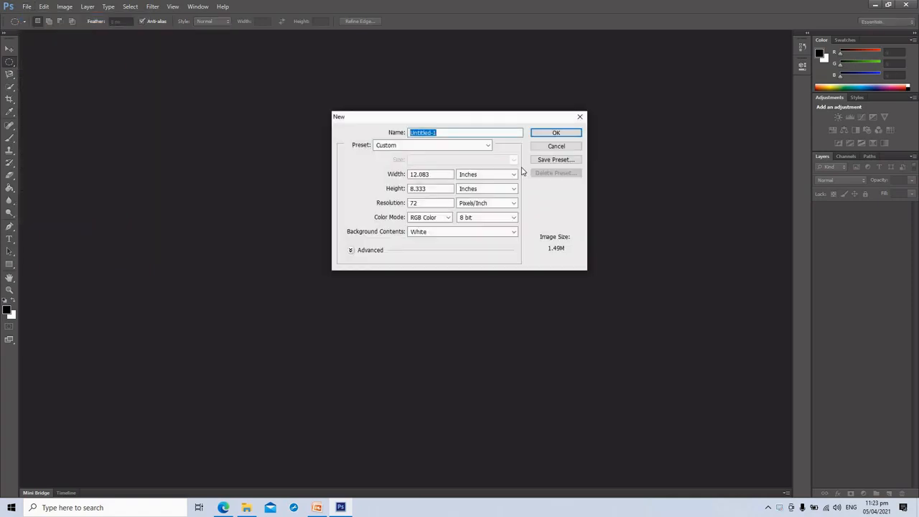
click(550, 135)
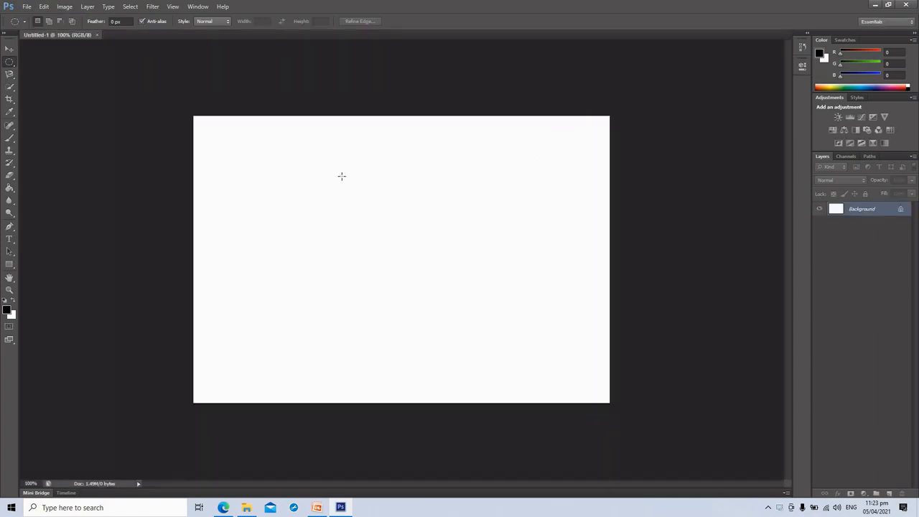
Set the Type tool's text color to dark red 990000, restricting the color picker to web colors.
key(ctrl+plus)
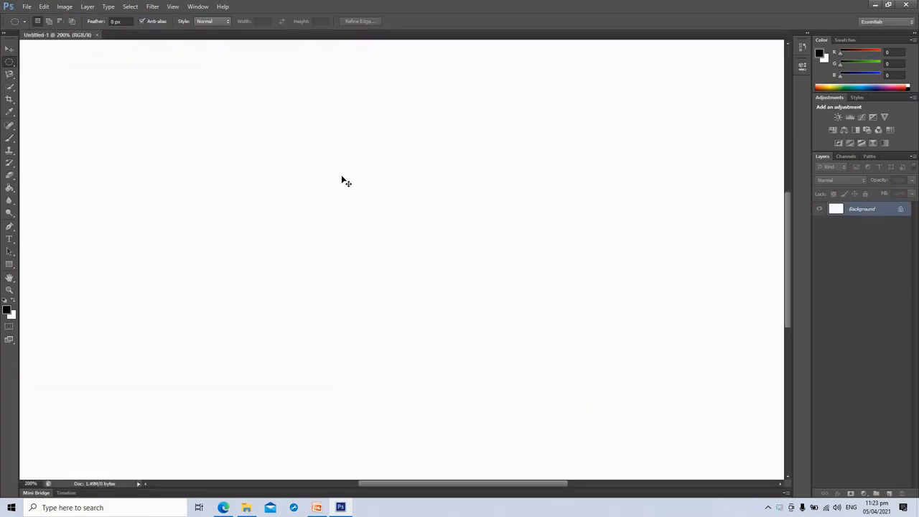
key(ctrl+minus)
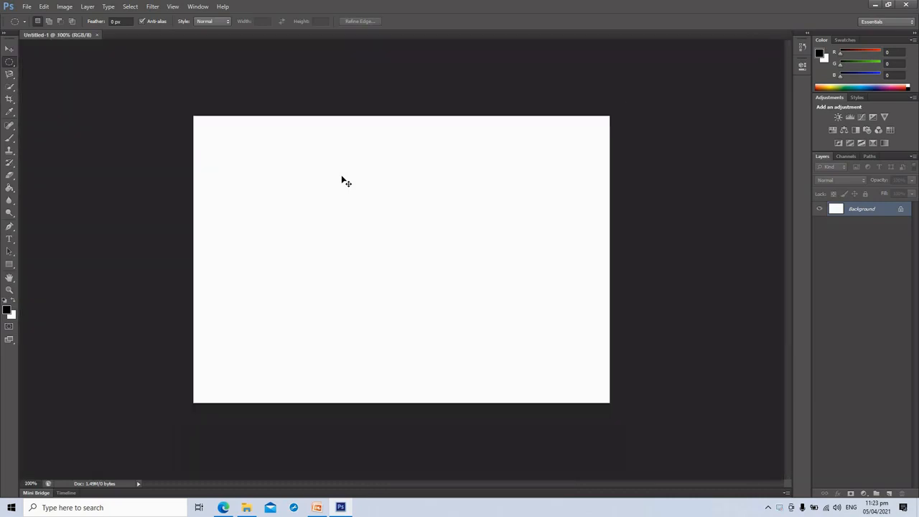
scroll(342, 178, up, 3)
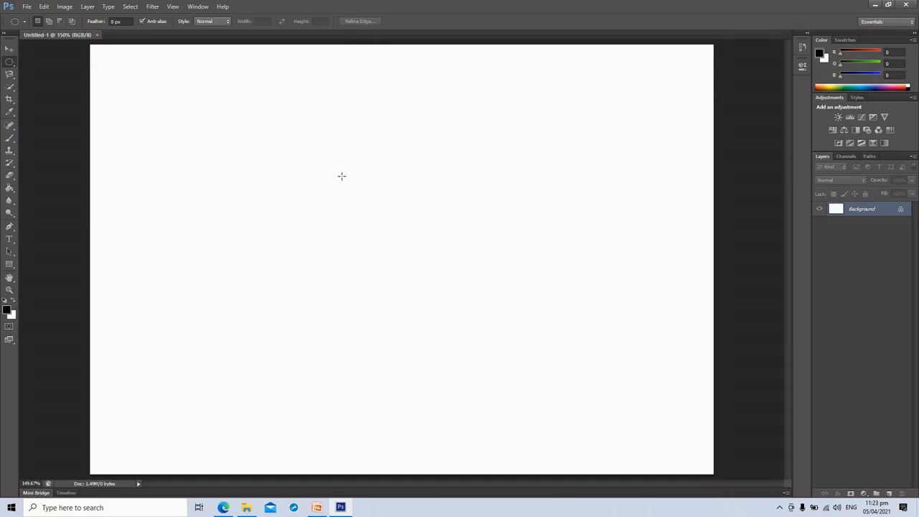
click(9, 239)
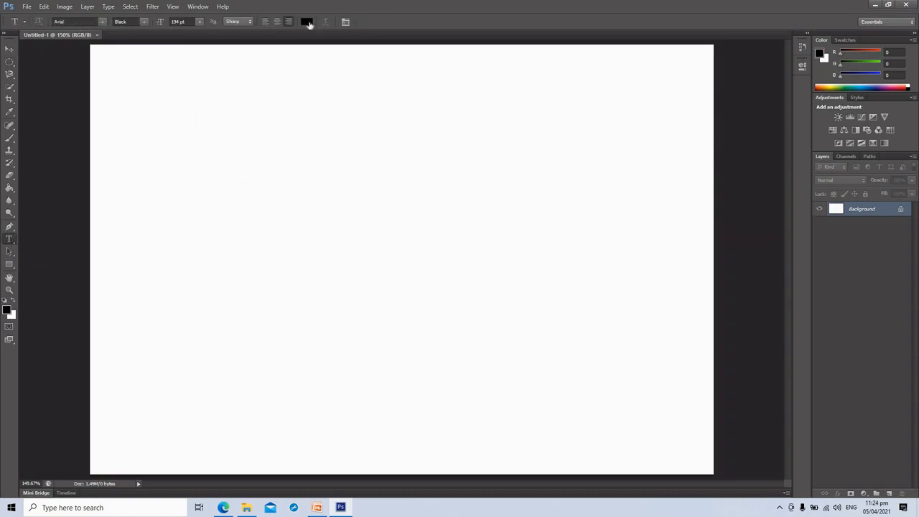
click(307, 22)
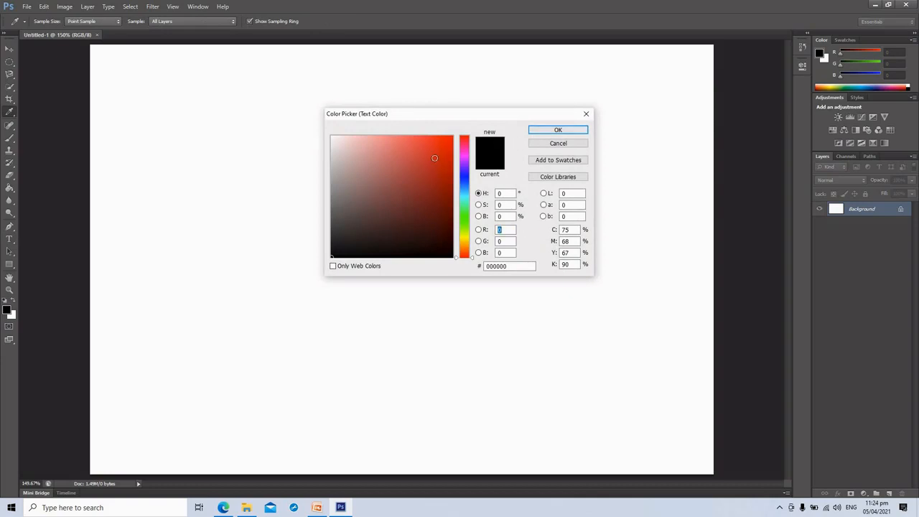
click(444, 142)
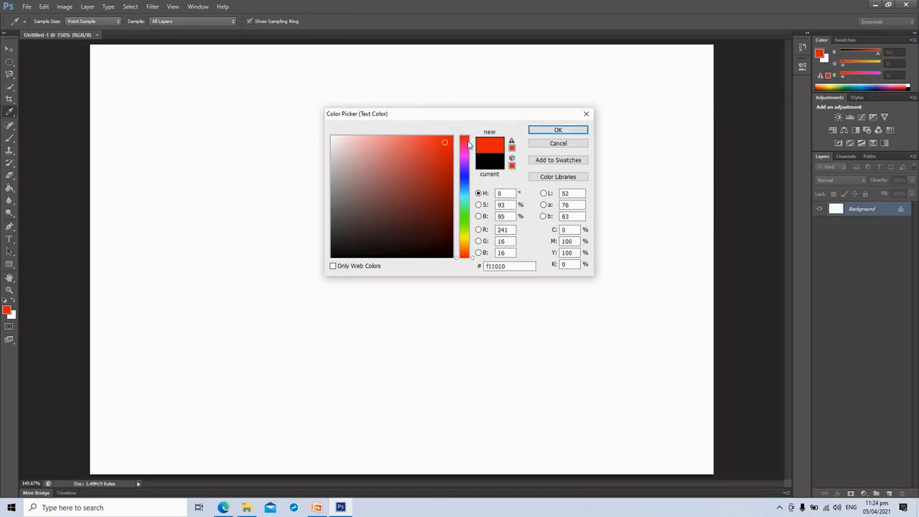
click(449, 190)
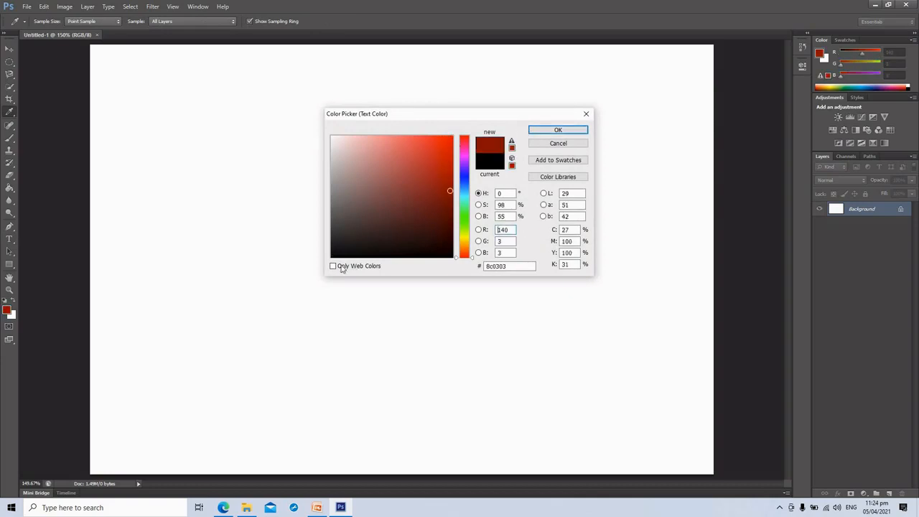
click(332, 267)
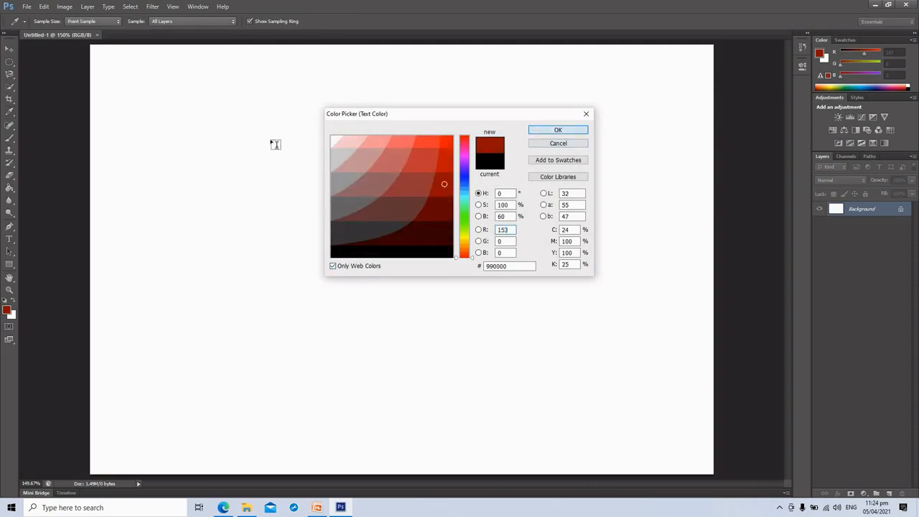
key(Return)
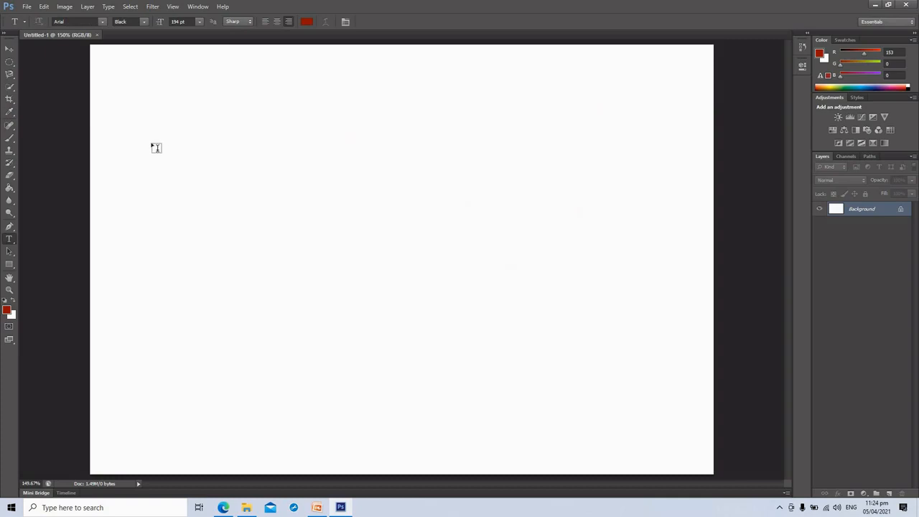
Add a first name in capitals in a wide text frame, widen the frame to fit it, and move the text fully onto the canvas.
drag(136, 141, 628, 363)
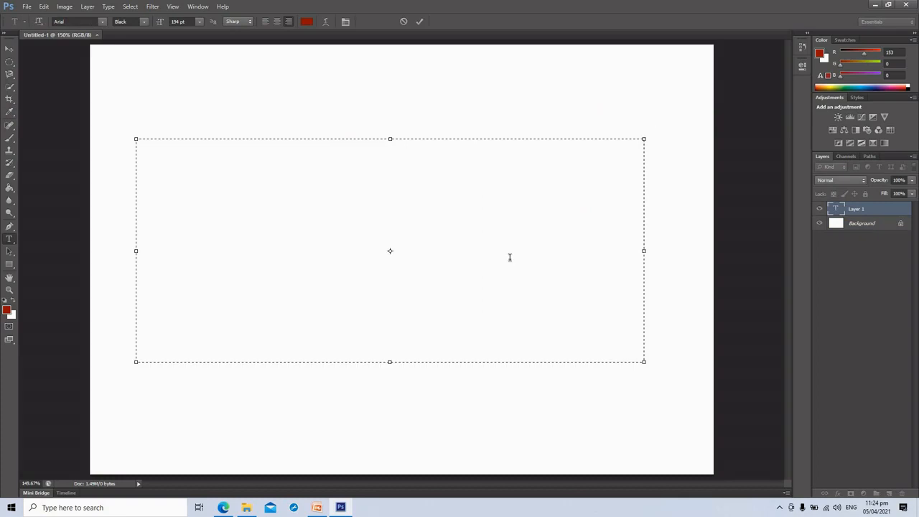
text(JAME)
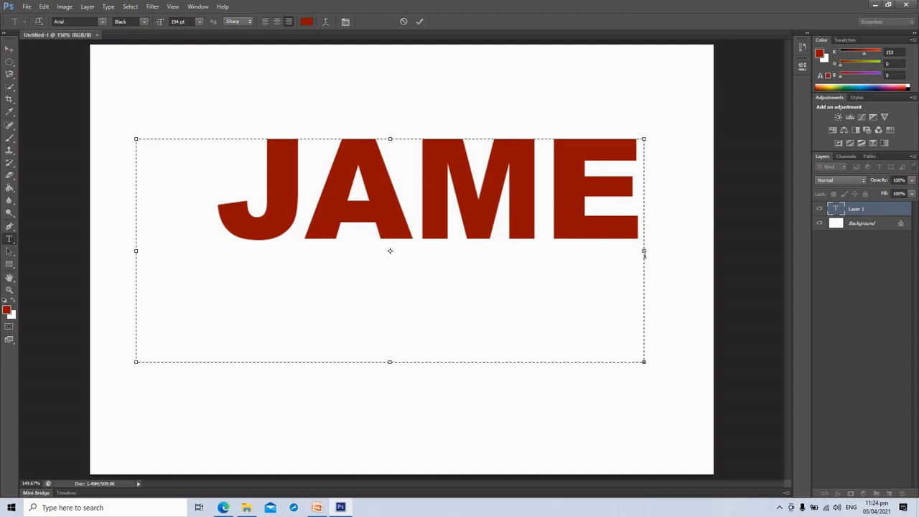
drag(744, 249, 744, 249)
click(8, 48)
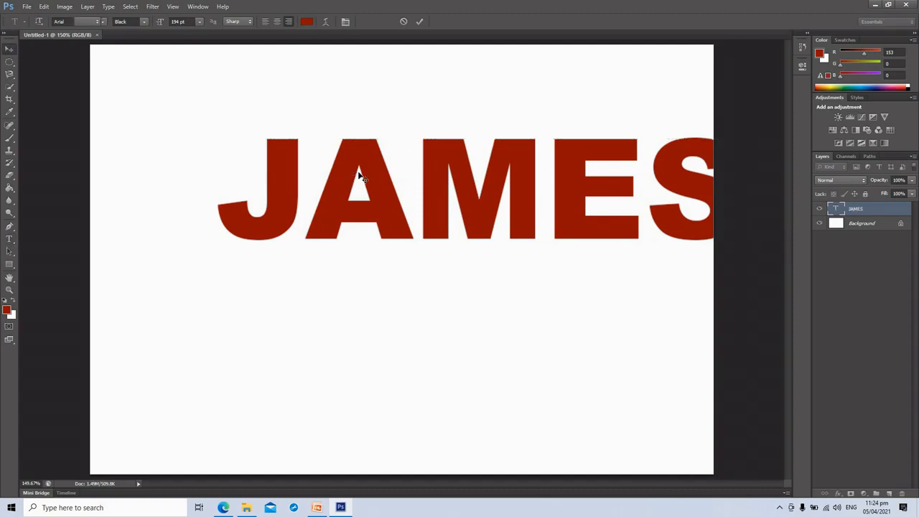
drag(287, 175, 215, 175)
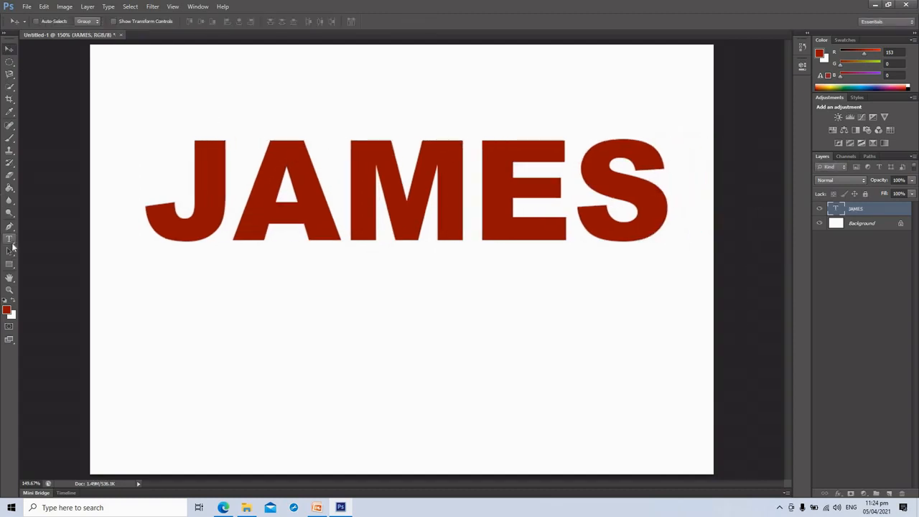
Select the whole name text with the Type tool and change its font to Bernard MT Condensed.
click(9, 238)
click(273, 214)
drag(648, 185, 544, 216)
click(552, 234)
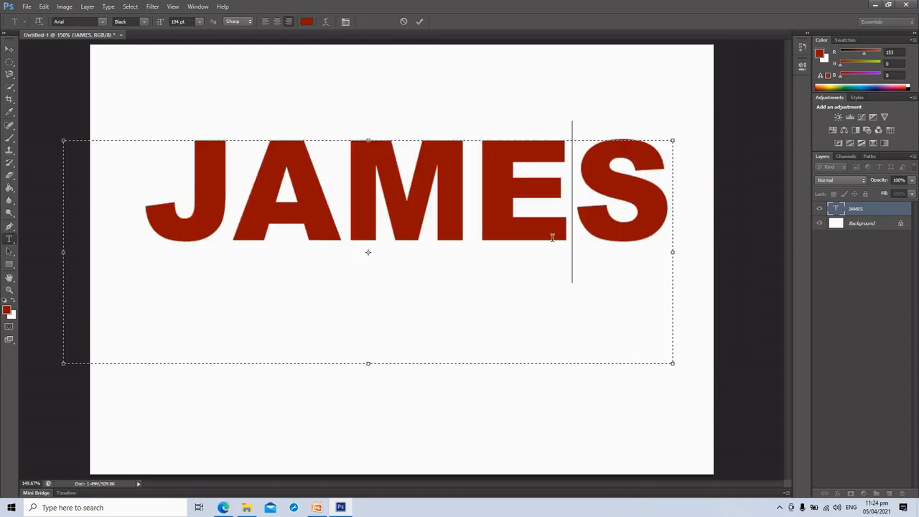
drag(659, 214, 567, 215)
click(333, 213)
click(139, 184)
drag(656, 215, 83, 179)
click(117, 186)
drag(150, 197, 659, 215)
drag(659, 215, 146, 35)
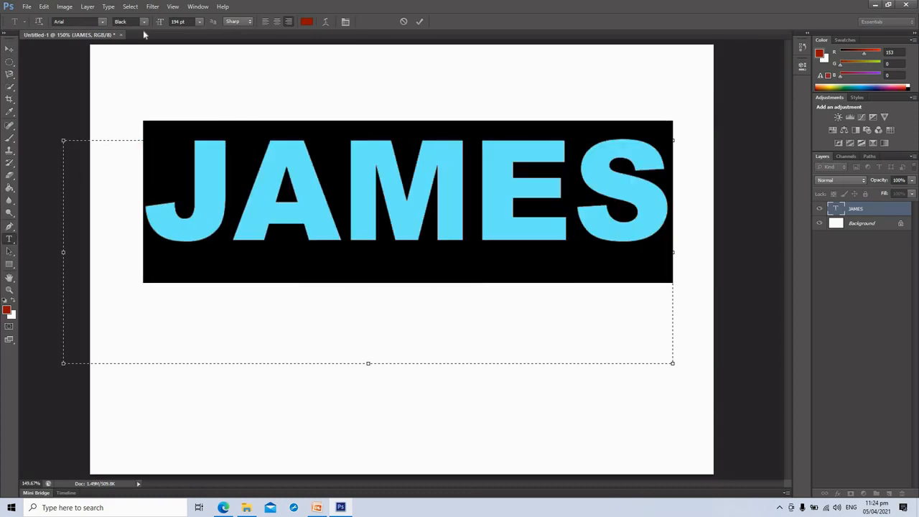
click(101, 26)
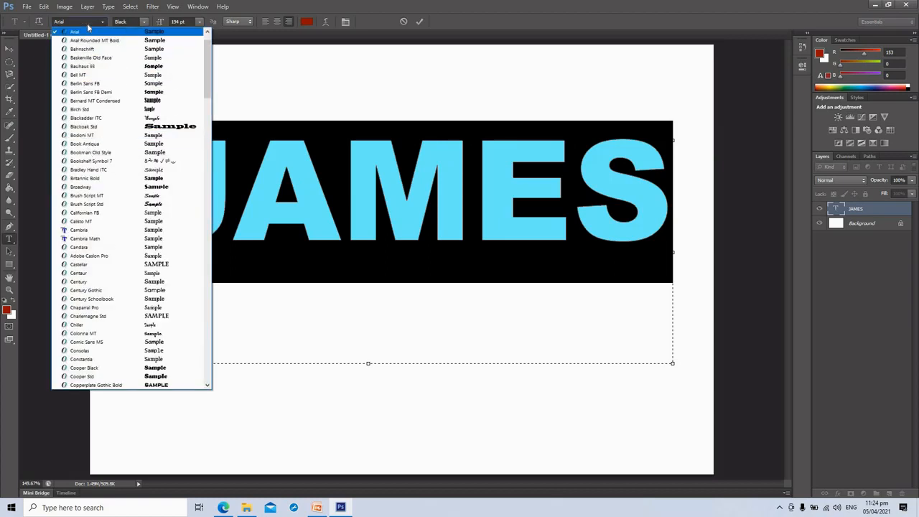
click(106, 23)
click(106, 24)
click(107, 101)
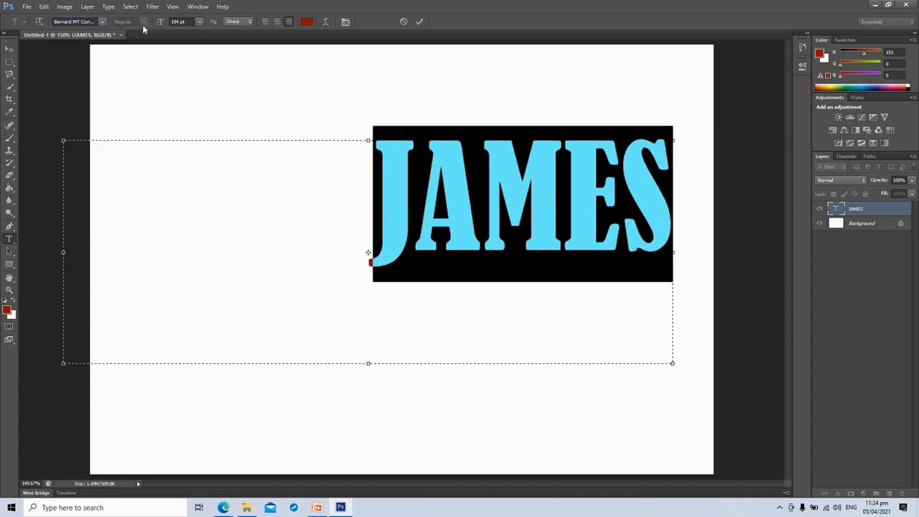
Set the name text's font to Arial in the Black style.
click(103, 24)
scroll(109, 70, up, 2)
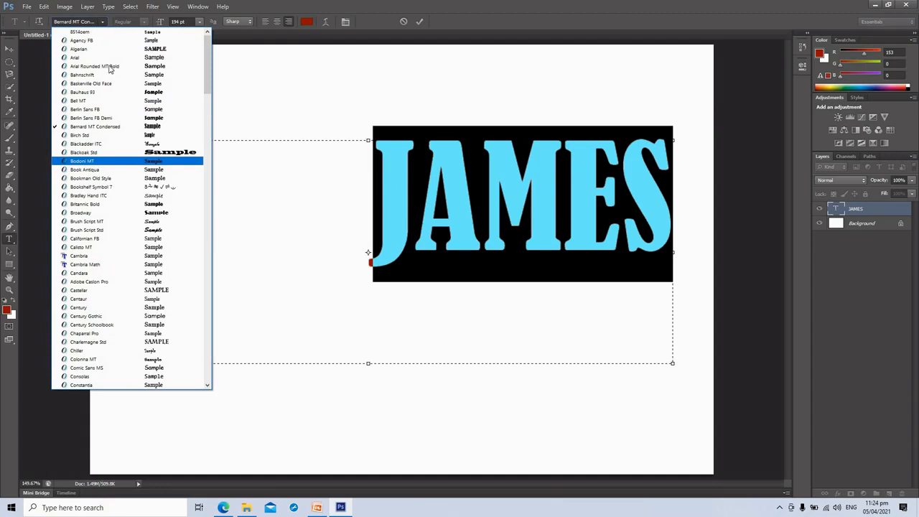
click(137, 58)
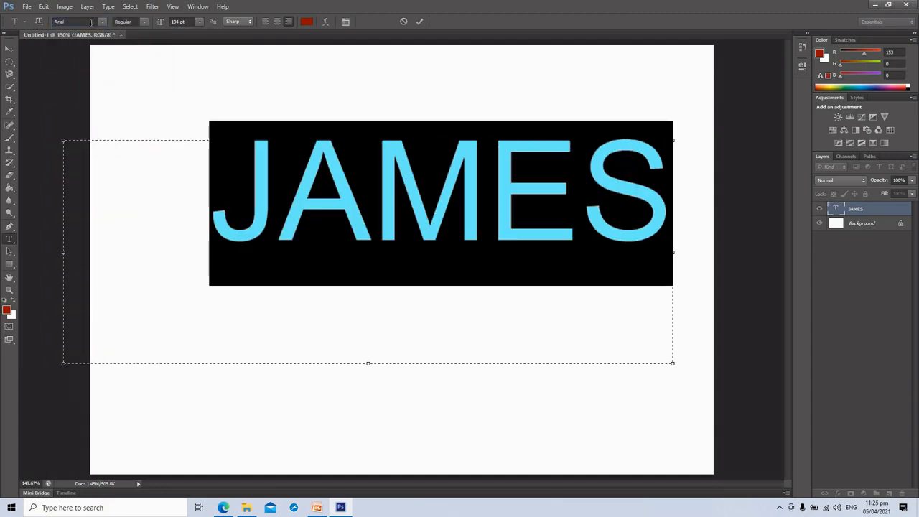
click(144, 24)
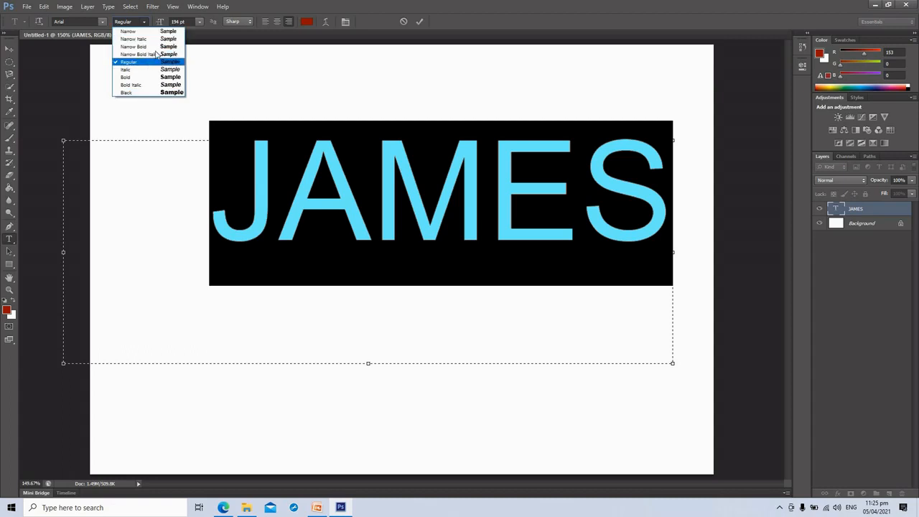
click(141, 93)
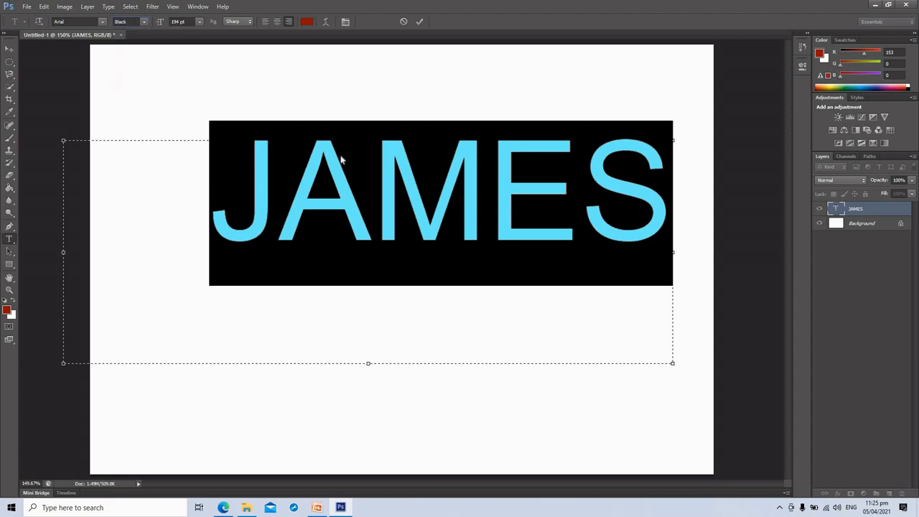
Reselect the whole name and recolor it dark blue with the text color picker.
click(263, 172)
drag(189, 165, 572, 180)
click(572, 180)
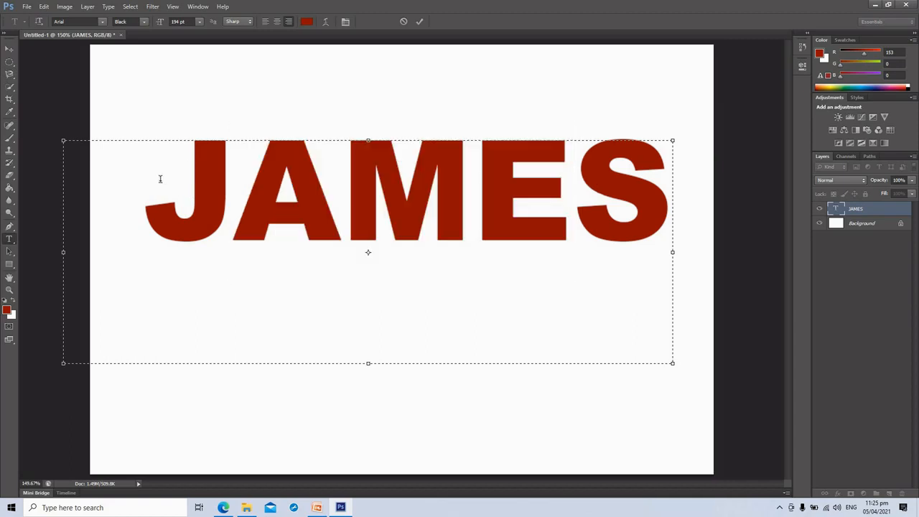
double_click(663, 246)
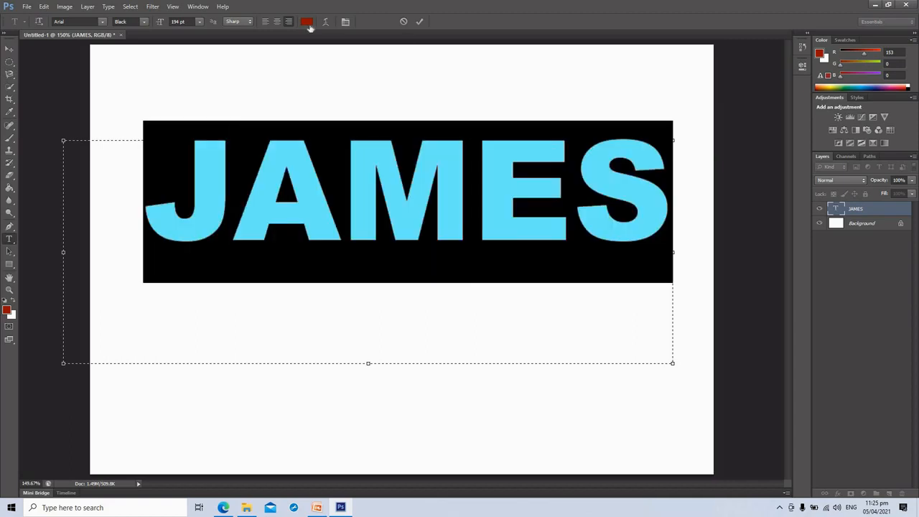
click(307, 22)
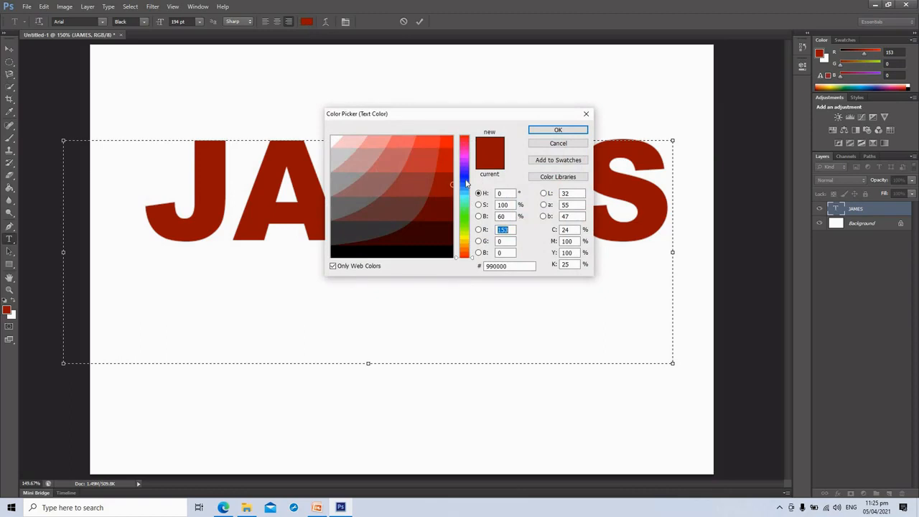
click(465, 183)
click(567, 131)
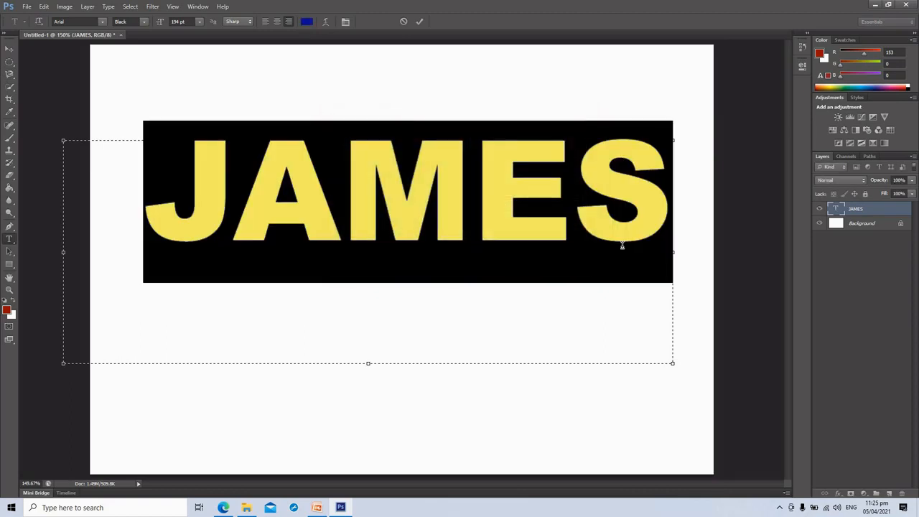
click(657, 251)
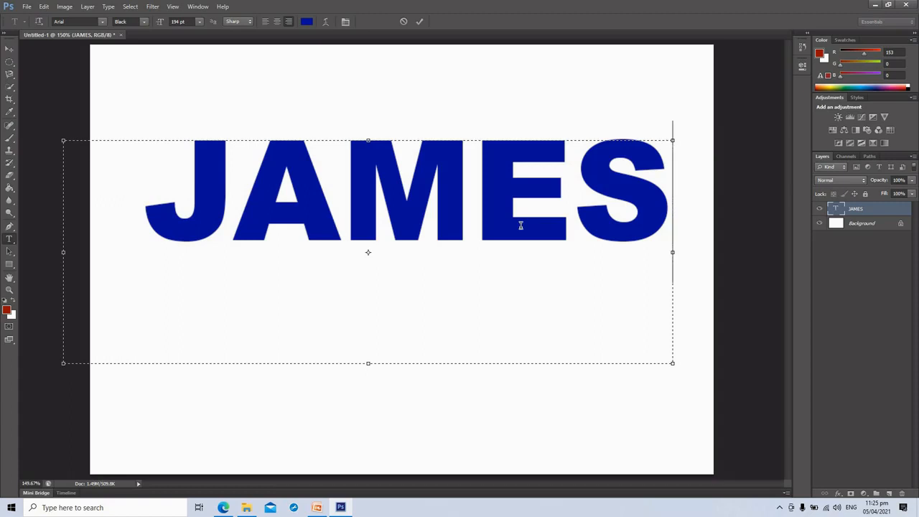
Select the name and try preset font sizes of 14 pt and 72 pt, followed by a custom 100 pt.
drag(175, 174, 651, 181)
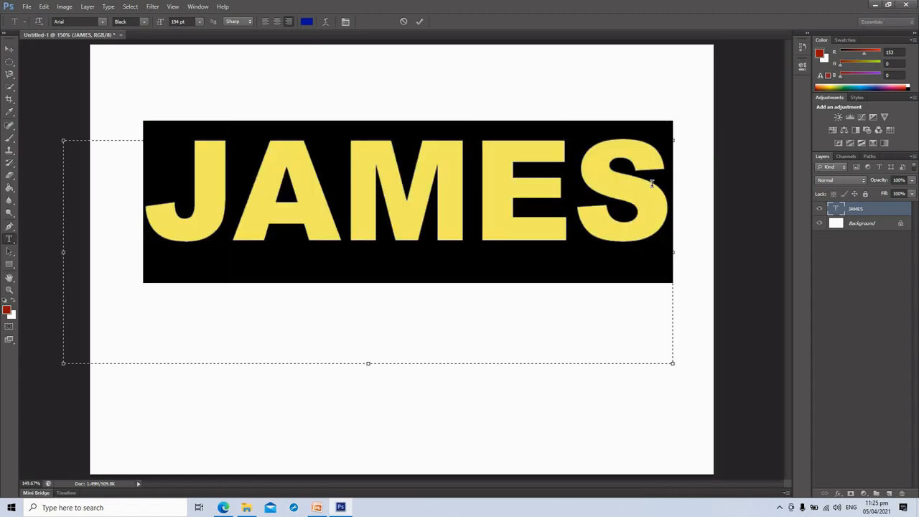
click(200, 22)
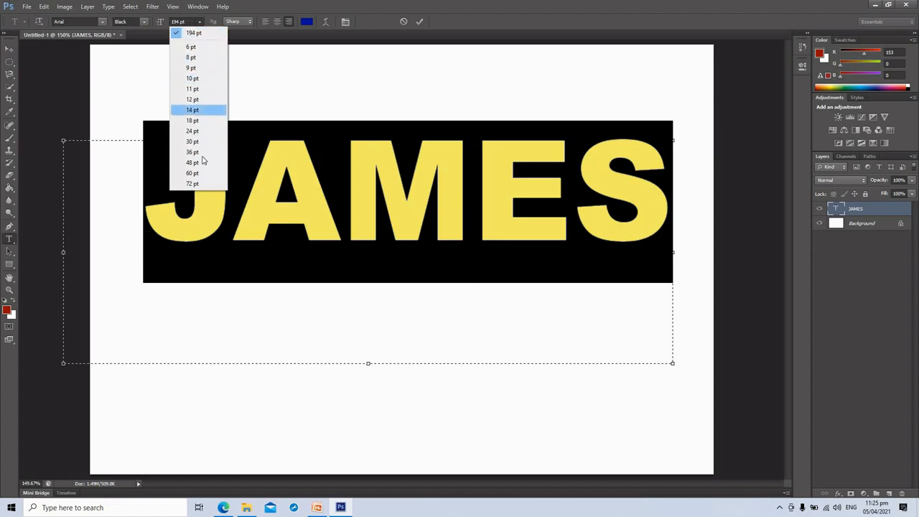
click(194, 111)
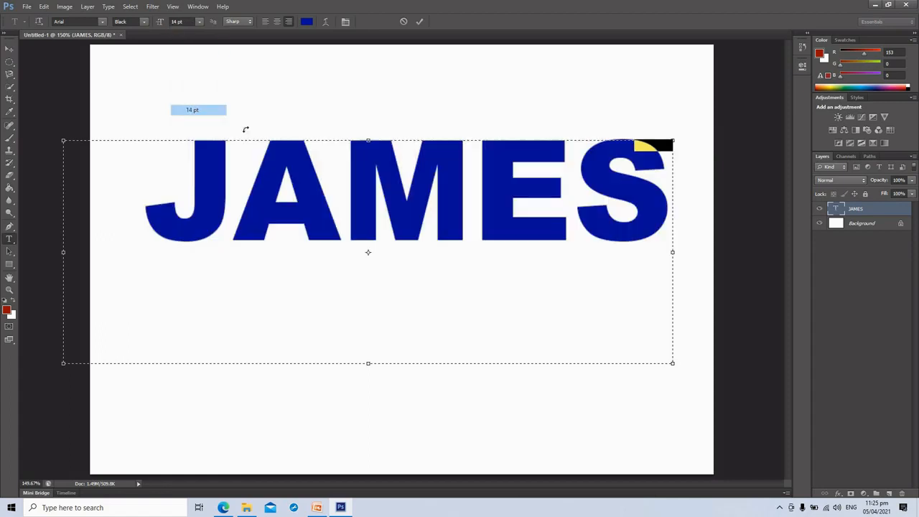
click(199, 22)
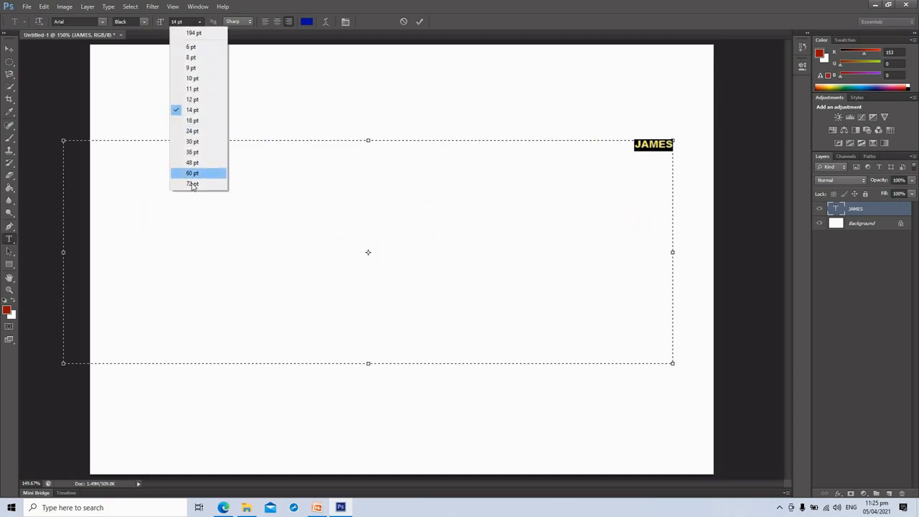
click(194, 182)
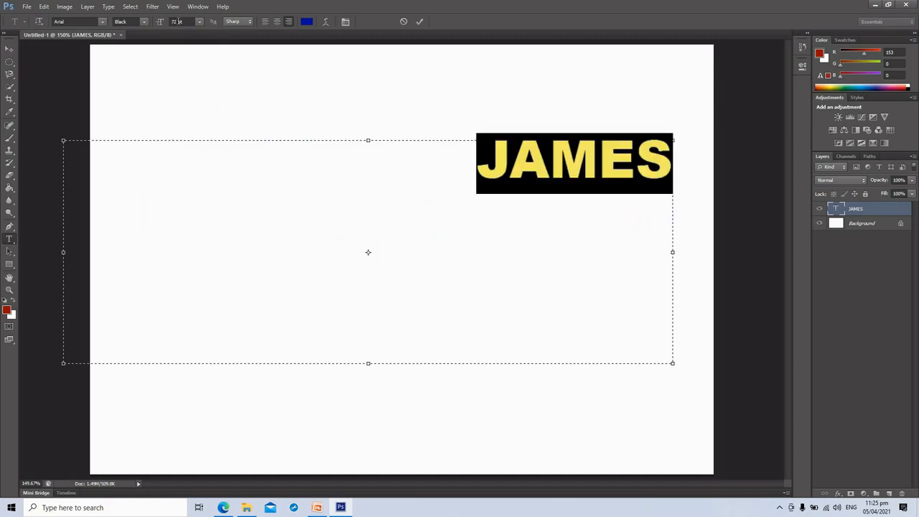
click(173, 22)
text(100)
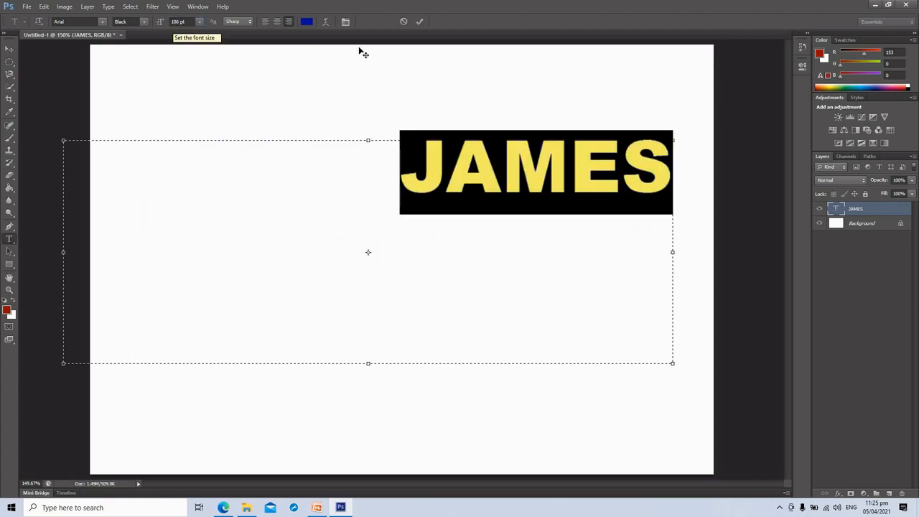
Set the whole name to 72 pt and scrub its font size up to about 176 pt.
click(415, 163)
drag(602, 185, 645, 187)
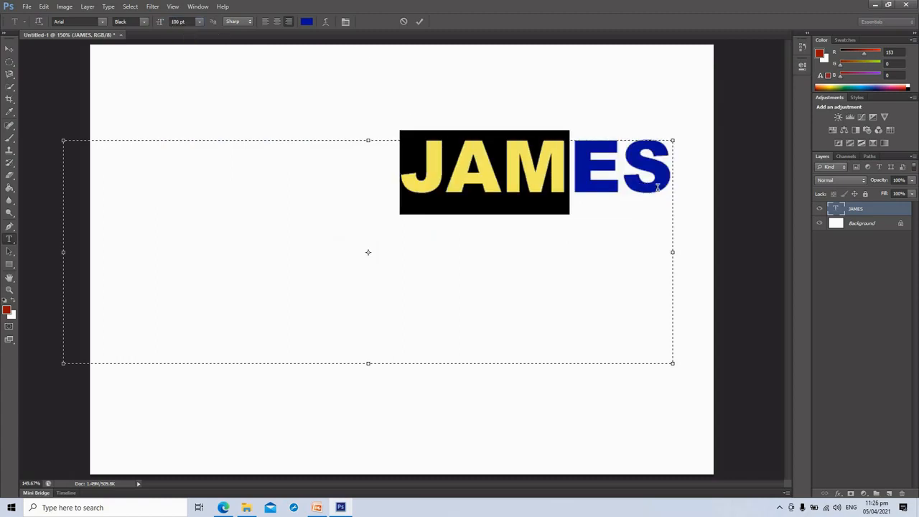
click(199, 22)
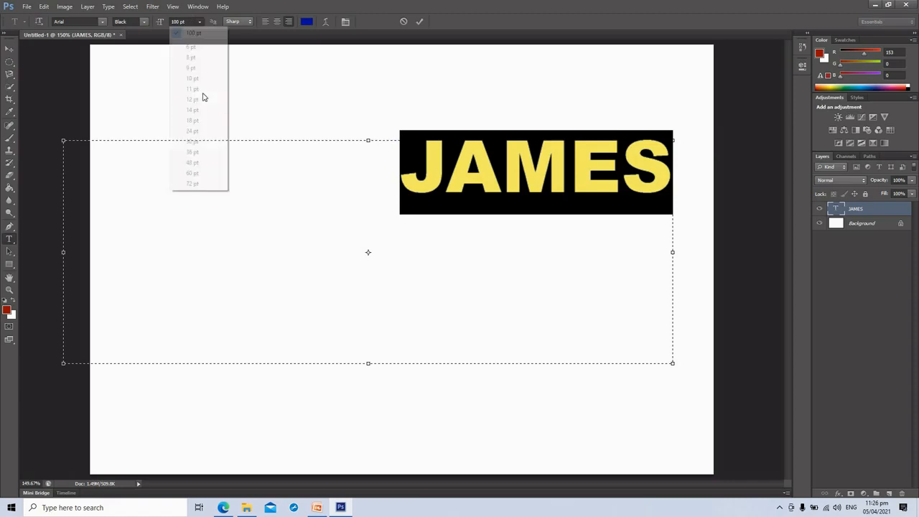
click(202, 184)
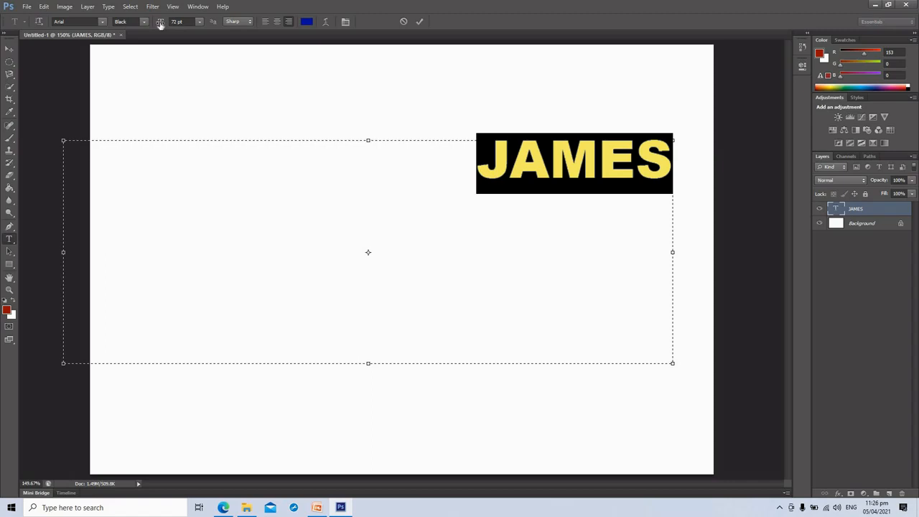
drag(160, 24, 199, 29)
Reselect the name, reset it to 72 pt and scrub its font size up to about 186 pt.
click(410, 94)
click(351, 169)
drag(227, 188, 678, 217)
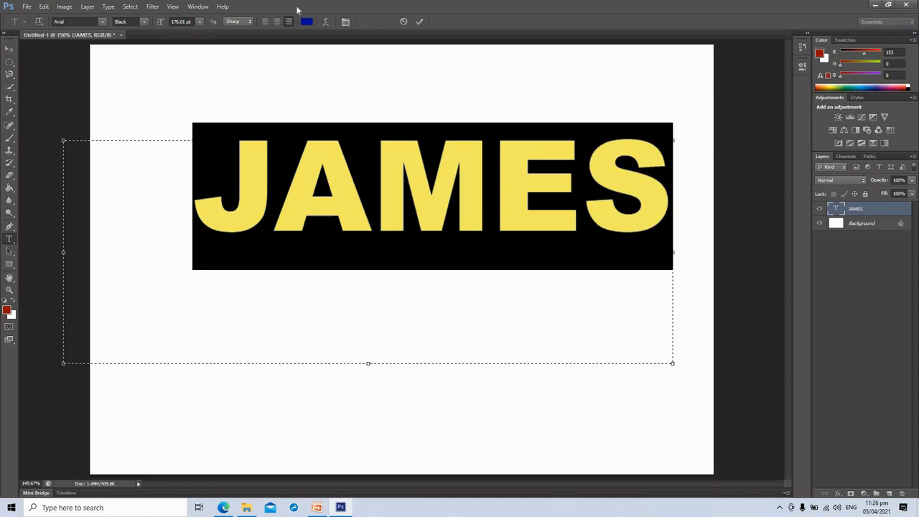
click(199, 23)
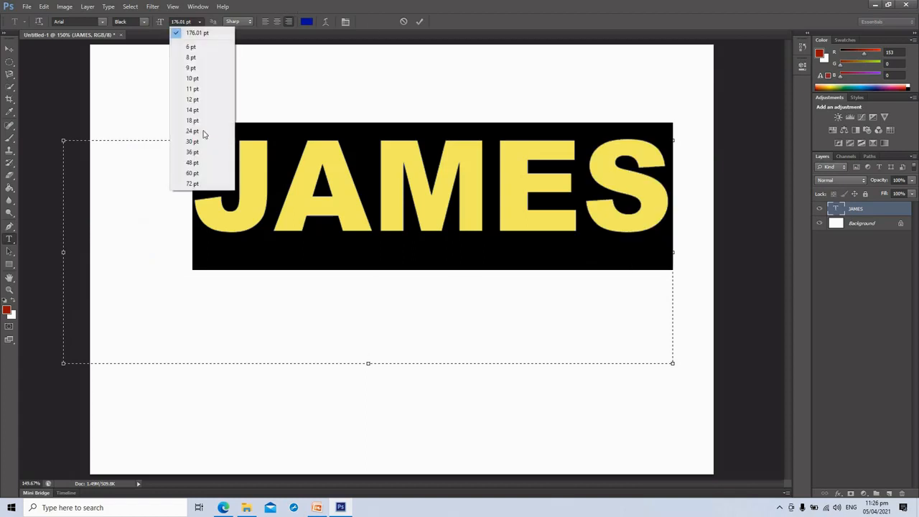
click(193, 183)
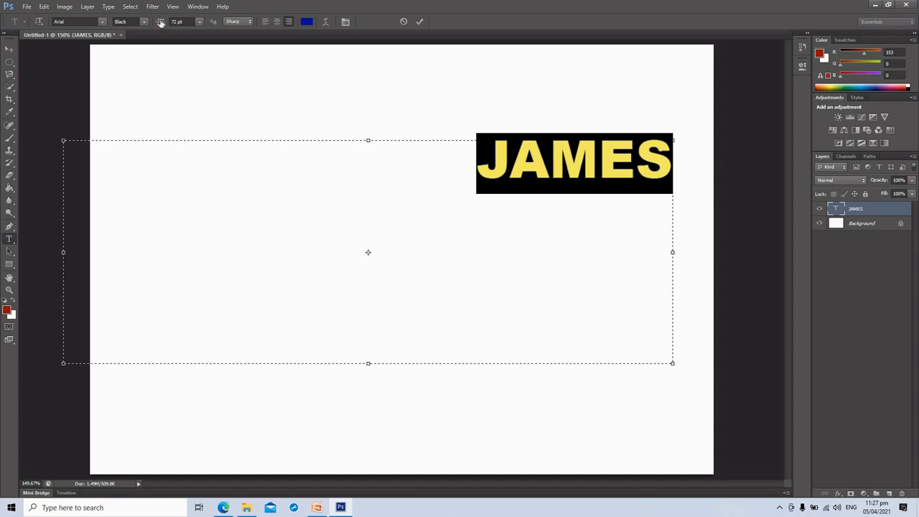
drag(160, 22, 202, 18)
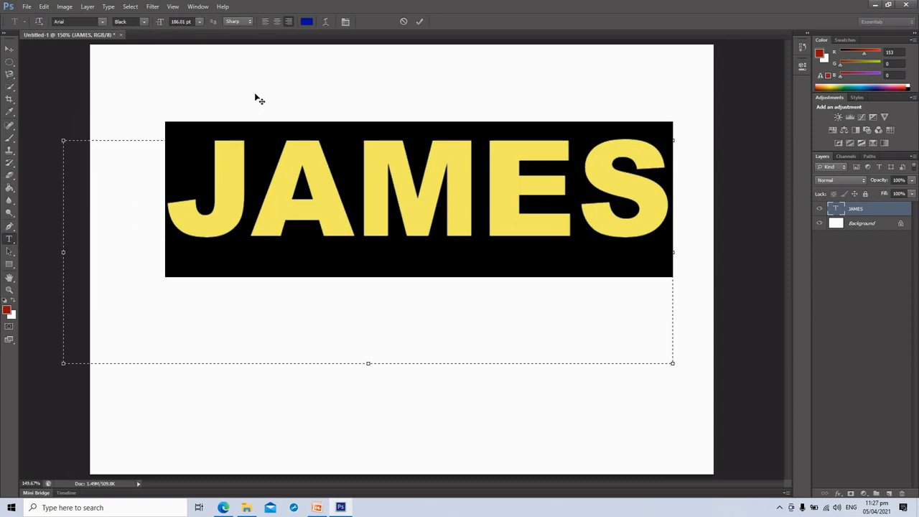
Select the whole name and increase its font size in small increments to about 222 pt.
click(196, 192)
drag(666, 200, 676, 219)
key(ctrl+shift+period)
key(ctrl+shift+period)
key(ctrl+shift+period)
key(ctrl+shift+period)
key(ctrl+shift+period)
key(ctrl+shift+period)
key(ctrl+shift+period)
key(ctrl+shift+period)
key(ctrl+shift+period)
key(ctrl+shift+period)
key(ctrl+shift+period)
key(ctrl+shift+period)
key(ctrl+shift+period)
key(ctrl+shift+period)
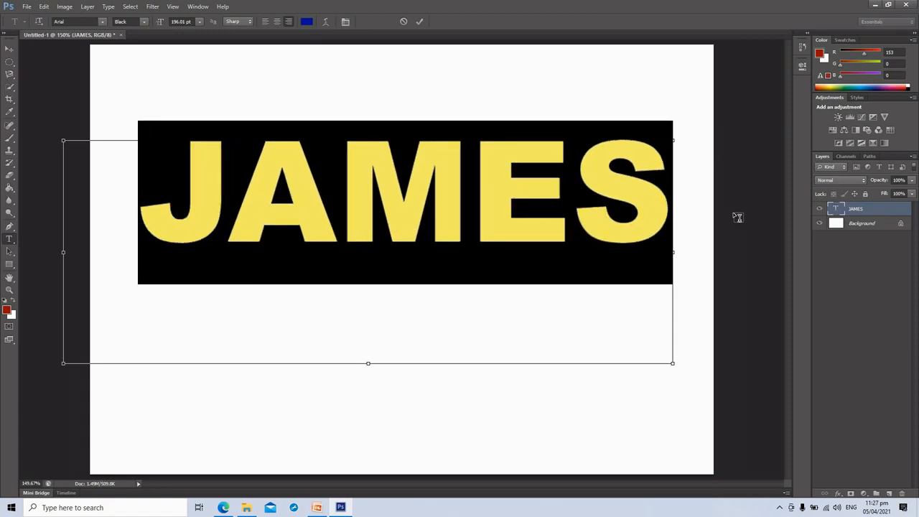
key(ctrl+shift+period)
key(ctrl+shift+period)
key(ctrl+shift+period)
key(ctrl+shift+period)
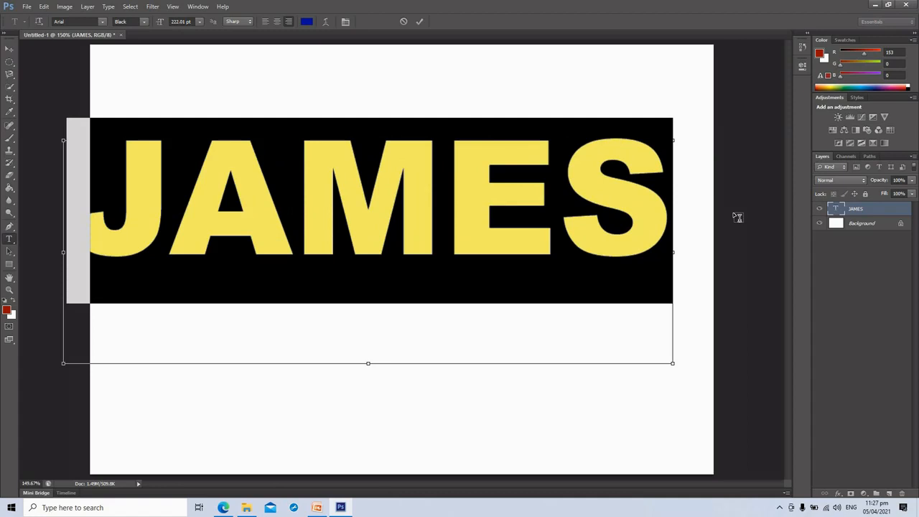
Decrease the selected name's font size in small increments to about 140 pt.
key(ctrl+shift+comma)
key(ctrl+shift+comma)
key(ctrl+shift+comma)
key(ctrl+shift+comma)
key(ctrl+shift+comma)
key(ctrl+shift+comma)
key(ctrl+shift+comma)
key(ctrl+shift+comma)
key(ctrl+shift+comma)
key(ctrl+shift+comma)
key(ctrl+shift+comma)
key(ctrl+shift+comma)
key(ctrl+shift+comma)
key(ctrl+shift+comma)
key(ctrl+shift+comma)
key(ctrl+shift+comma)
key(ctrl+shift+comma)
key(ctrl+shift+comma)
key(ctrl+shift+comma)
key(ctrl+shift+comma)
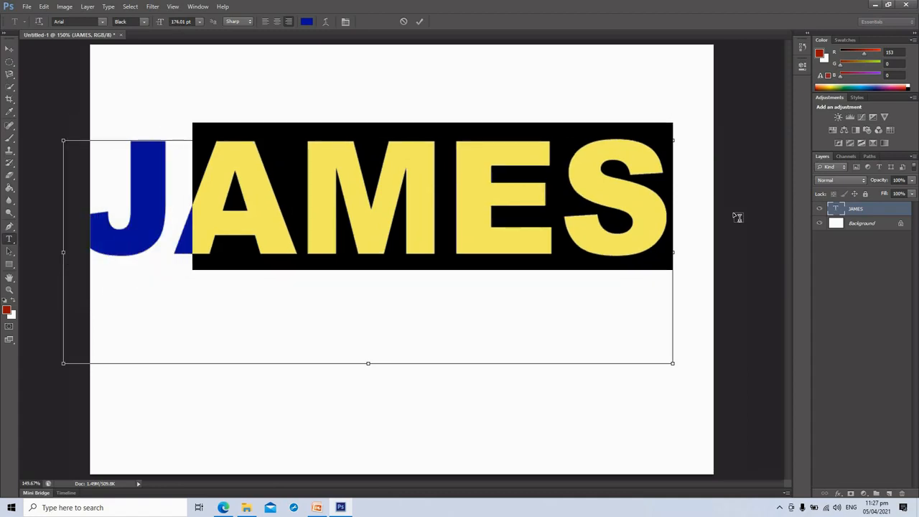
key(ctrl+shift+comma)
key(ctrl+shift+comma)
key(ctrl+shift+comma)
key(ctrl+shift+comma)
key(ctrl+shift+comma)
key(ctrl+shift+comma)
key(ctrl+shift+comma)
key(ctrl+shift+comma)
key(ctrl+shift+comma)
key(ctrl+shift+comma)
key(ctrl+shift+comma)
key(ctrl+shift+comma)
key(ctrl+shift+comma)
key(ctrl+shift+comma)
key(ctrl+shift+comma)
key(ctrl+shift+comma)
key(ctrl+shift+comma)
key(ctrl+shift+comma)
Adjust the selected name's font size up and down in small increments, ending at about 186 pt.
key(ctrl+shift+period)
key(ctrl+shift+period)
key(ctrl+shift+period)
key(ctrl+shift+period)
key(ctrl+shift+period)
key(ctrl+shift+period)
key(ctrl+shift+period)
key(ctrl+shift+period)
key(ctrl+shift+period)
key(ctrl+shift+period)
key(ctrl+shift+period)
key(ctrl+shift+period)
key(ctrl+shift+period)
key(ctrl+shift+period)
key(ctrl+shift+period)
key(ctrl+shift+period)
key(ctrl+shift+period)
key(ctrl+shift+period)
key(ctrl+shift+period)
key(ctrl+shift+period)
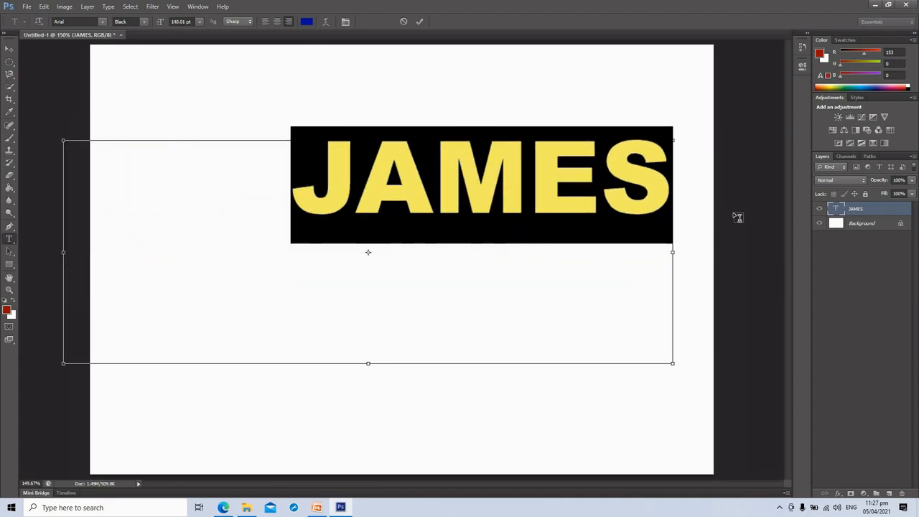
key(ctrl+shift+comma)
key(ctrl+shift+comma)
key(ctrl+shift+comma)
key(ctrl+shift+comma)
key(ctrl+shift+comma)
key(ctrl+shift+comma)
key(ctrl+shift+comma)
key(ctrl+shift+comma)
key(ctrl+shift+comma)
key(ctrl+shift+comma)
key(ctrl+shift+comma)
key(ctrl+shift+comma)
key(ctrl+shift+comma)
key(ctrl+shift+comma)
key(ctrl+shift+comma)
key(ctrl+shift+comma)
key(ctrl+shift+comma)
key(ctrl+shift+comma)
key(ctrl+shift+comma)
key(ctrl+shift+comma)
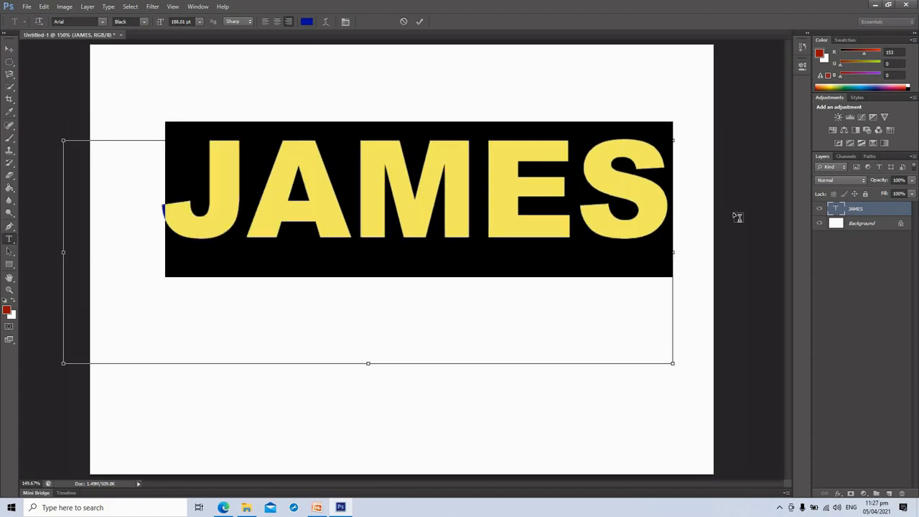
Decrease the selected name's font size in small increments to about 108 pt.
key(ctrl+shift+comma)
key(ctrl+shift+comma)
key(ctrl+shift+comma)
key(ctrl+shift+comma)
key(ctrl+shift+comma)
key(ctrl+shift+comma)
key(ctrl+shift+comma)
key(ctrl+shift+comma)
key(ctrl+shift+comma)
key(ctrl+shift+comma)
key(ctrl+shift+comma)
key(ctrl+shift+comma)
key(ctrl+shift+comma)
key(ctrl+shift+comma)
key(ctrl+shift+comma)
key(ctrl+shift+comma)
key(ctrl+shift+comma)
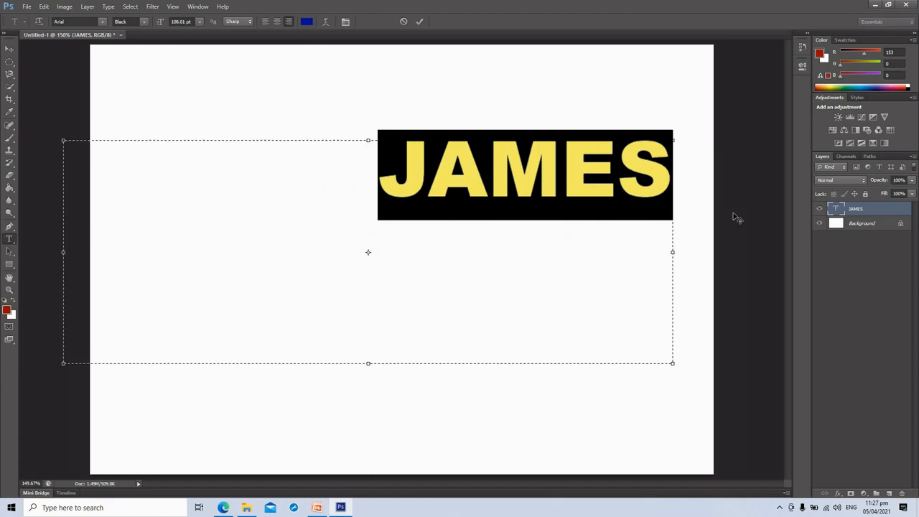
Increase the selected name's font size in small increments to about 168 pt.
key(ctrl+shift+period)
key(ctrl+shift+period)
key(ctrl+shift+period)
key(ctrl+shift+period)
key(ctrl+shift+period)
key(ctrl+shift+period)
key(ctrl+shift+period)
key(ctrl+shift+period)
key(ctrl+shift+period)
key(ctrl+shift+period)
key(ctrl+shift+period)
key(ctrl+shift+period)
key(ctrl+shift+period)
key(ctrl+shift+period)
key(ctrl+shift+period)
key(ctrl+shift+period)
key(ctrl+shift+period)
key(ctrl+shift+period)
key(ctrl+shift+period)
key(ctrl+shift+period)
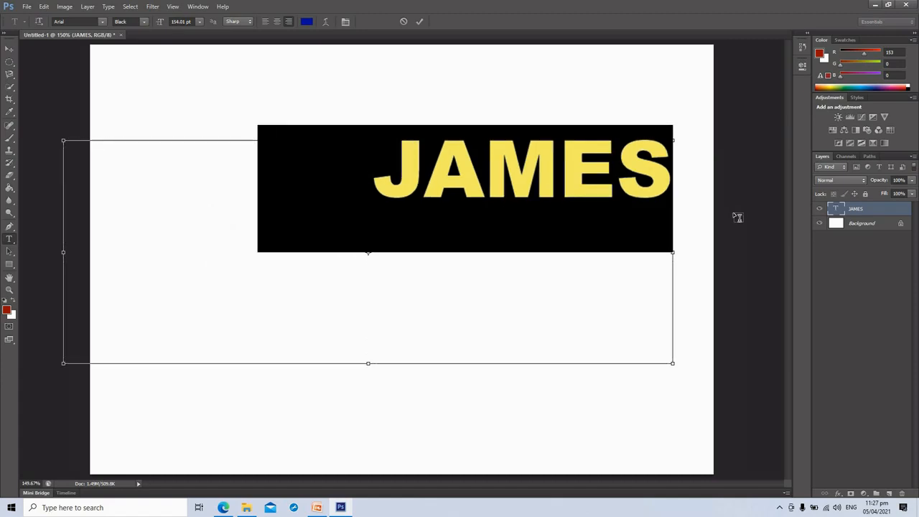
key(ctrl+shift+period)
key(ctrl+shift+period)
key(ctrl+shift+period)
key(ctrl+shift+period)
key(ctrl+shift+period)
key(ctrl+shift+period)
key(ctrl+shift+period)
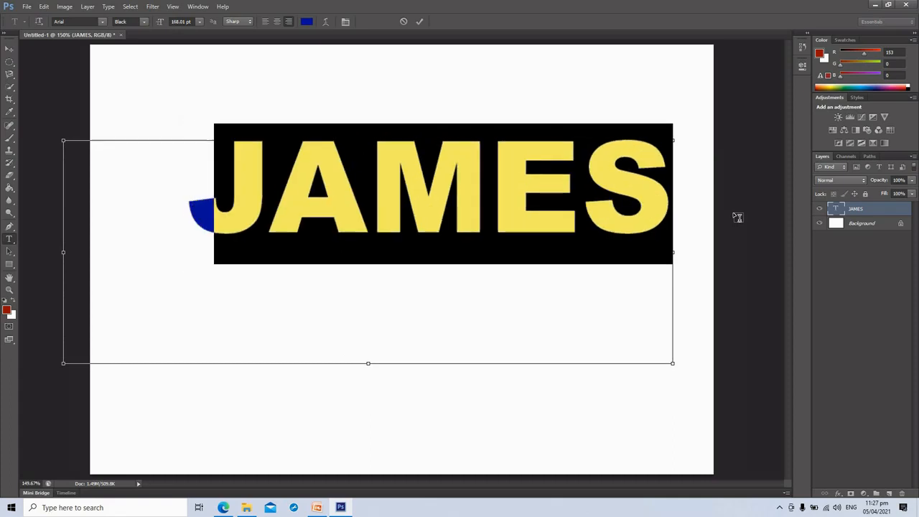
Reduce the selected name's font size in small increments to about 98 pt.
key(ctrl+shift+comma)
key(ctrl+shift+comma)
key(ctrl+shift+comma)
key(ctrl+shift+comma)
key(ctrl+shift+comma)
key(ctrl+shift+comma)
key(ctrl+shift+comma)
key(ctrl+shift+comma)
key(ctrl+shift+comma)
key(ctrl+shift+comma)
key(ctrl+shift+comma)
key(ctrl+shift+comma)
key(ctrl+shift+comma)
key(ctrl+shift+comma)
key(ctrl+shift+comma)
key(ctrl+shift+comma)
key(ctrl+shift+comma)
key(ctrl+shift+comma)
key(ctrl+shift+comma)
key(ctrl+shift+comma)
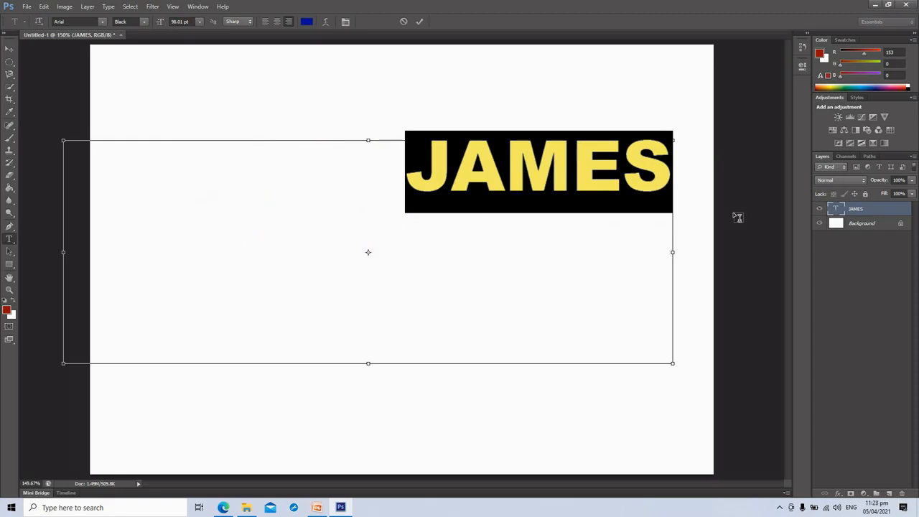
Fine-tune the name's font size down to about 86 pt and move the text to the canvas's lower-left corner.
key(ctrl+shift+period)
key(ctrl+shift+period)
key(ctrl+shift+period)
key(ctrl+shift+comma)
key(ctrl+shift+comma)
key(ctrl+shift+comma)
key(ctrl+shift+comma)
key(ctrl+shift+comma)
key(ctrl+shift+comma)
key(ctrl+shift+comma)
key(ctrl+shift+comma)
key(ctrl+shift+comma)
key(ctrl+shift+comma)
key(ctrl+shift+comma)
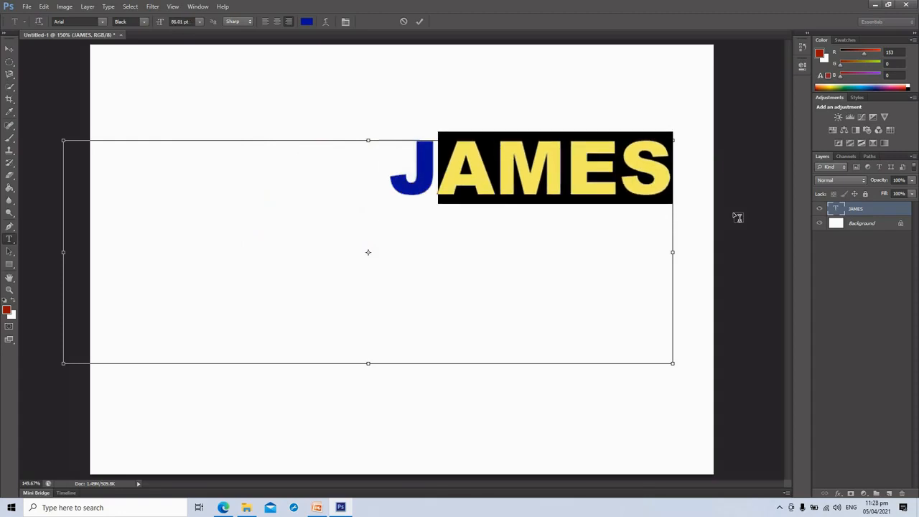
click(10, 48)
drag(563, 161, 236, 404)
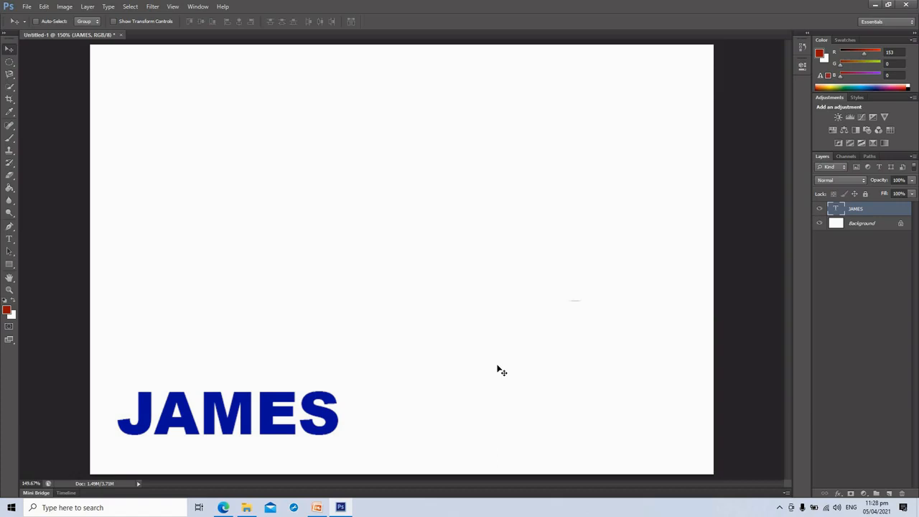
click(12, 265)
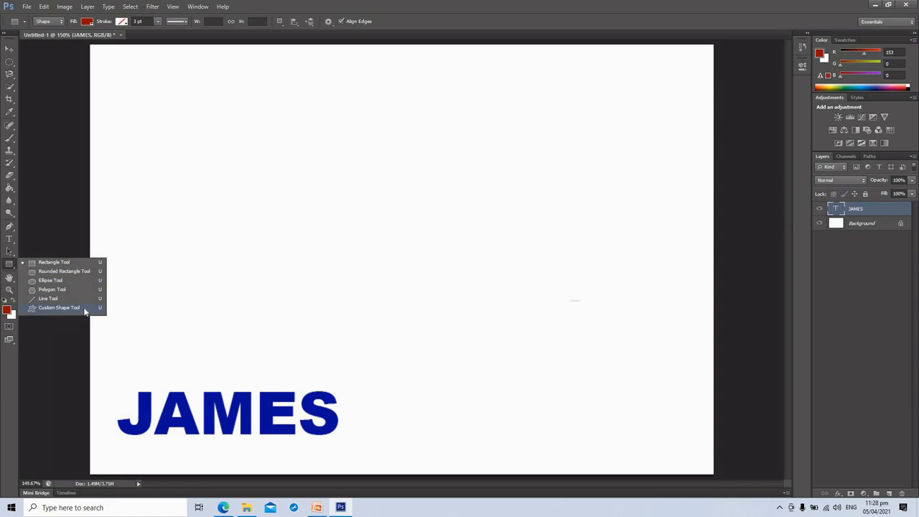
click(463, 195)
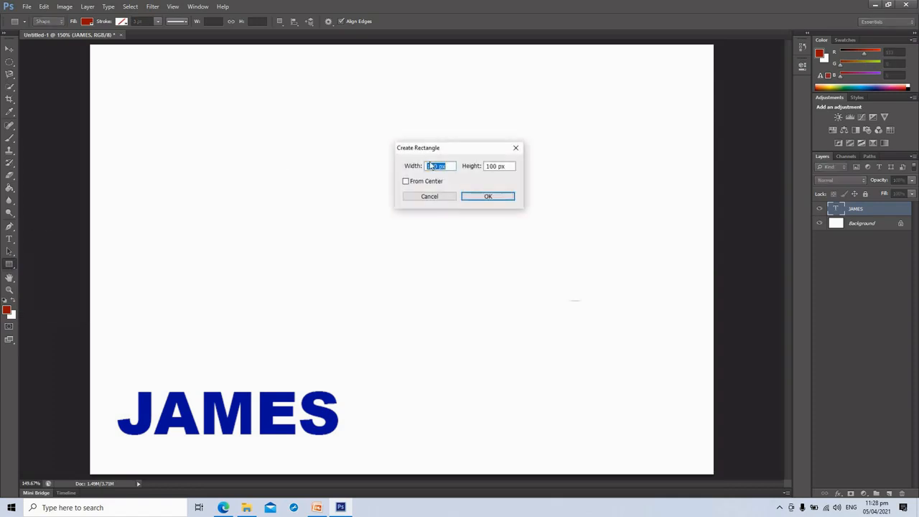
click(450, 198)
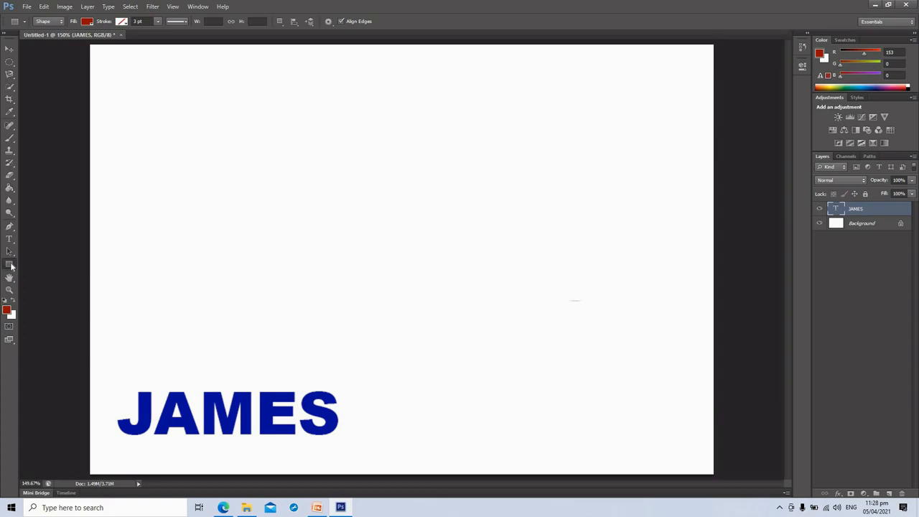
Activate the Custom Shape Tool and choose the heart as its shape.
right_click(10, 265)
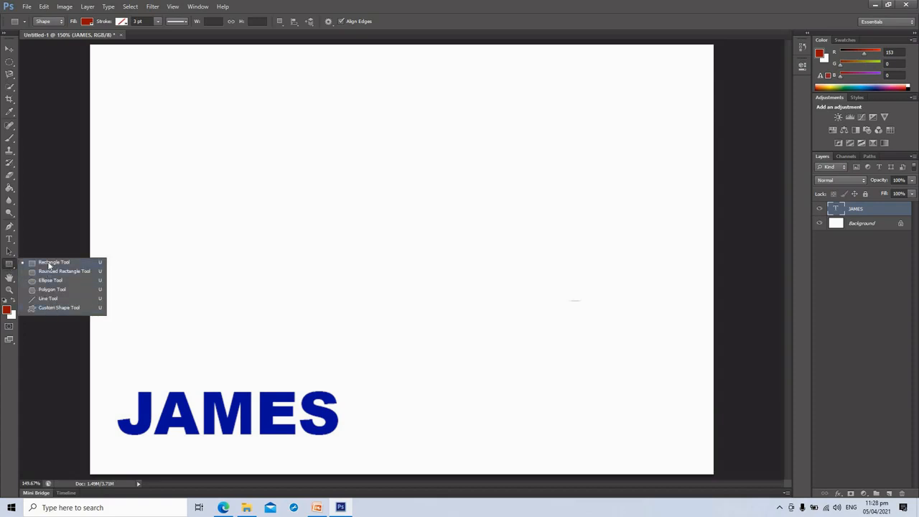
click(92, 307)
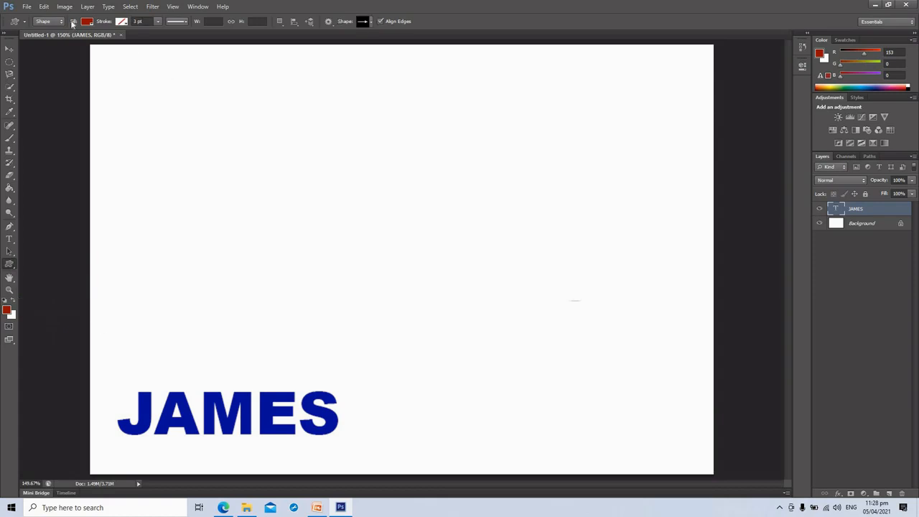
click(371, 23)
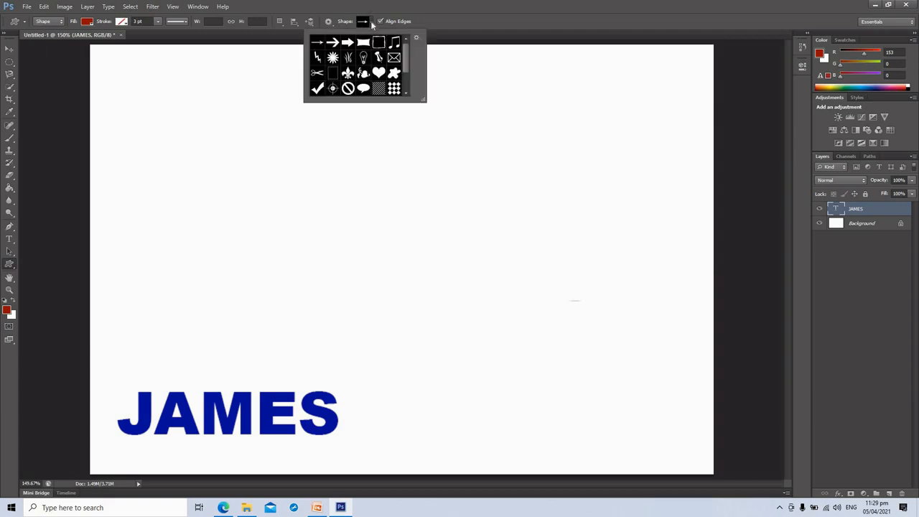
click(379, 73)
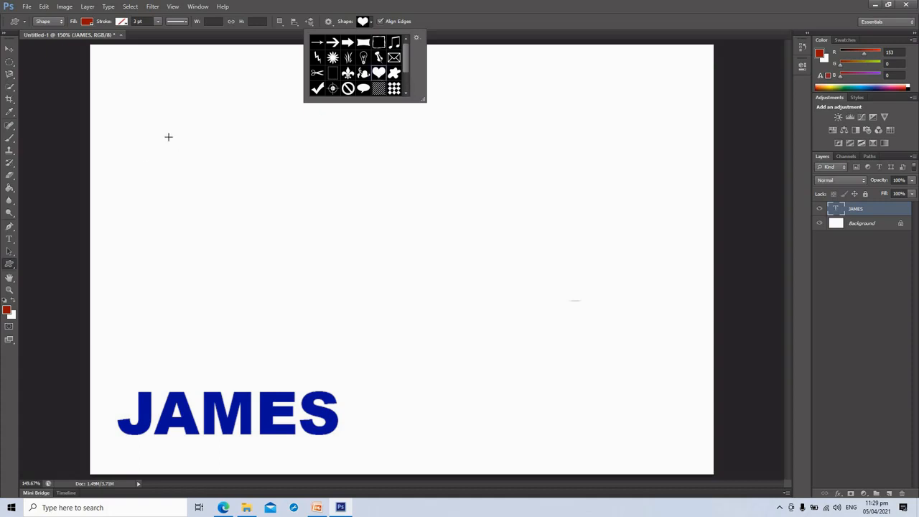
Draw a small trial heart about 105 by 113 px in the canvas's upper-left area and undo it.
click(232, 203)
drag(168, 136, 244, 217)
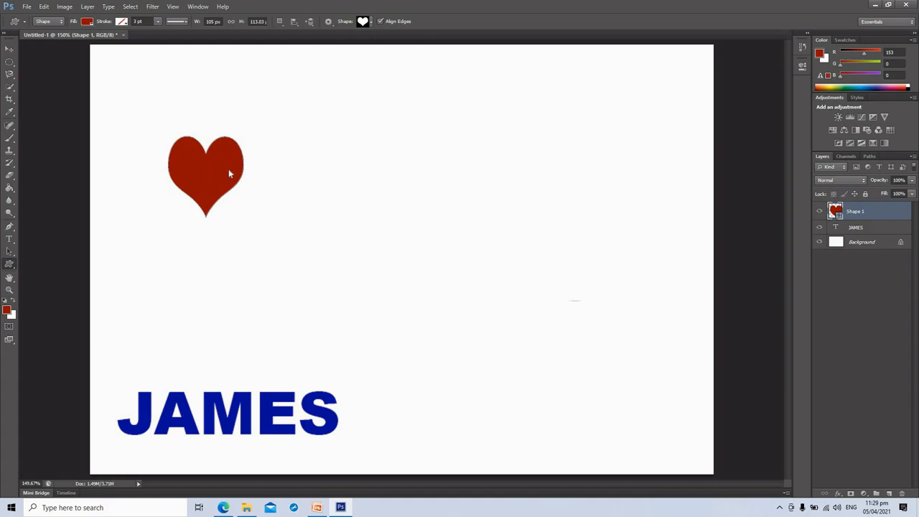
key(ctrl+s)
click(696, 294)
key(ctrl+z)
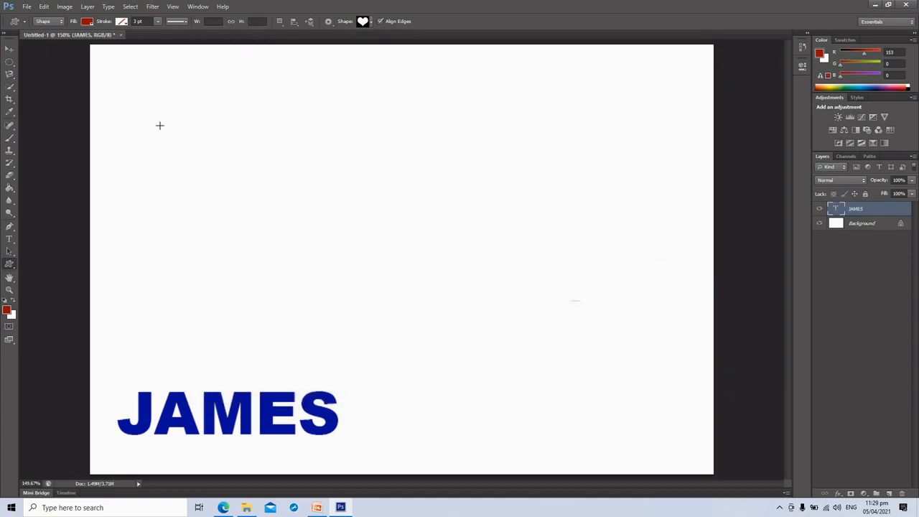
Draw a red heart about 247 by 238 px above the name text and shift it slightly with the Move tool.
drag(159, 119, 339, 290)
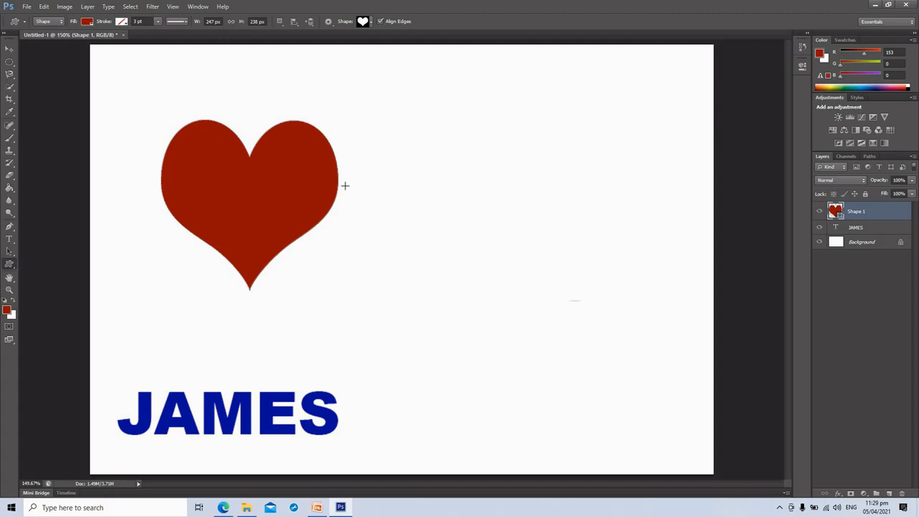
click(9, 49)
drag(272, 219, 285, 239)
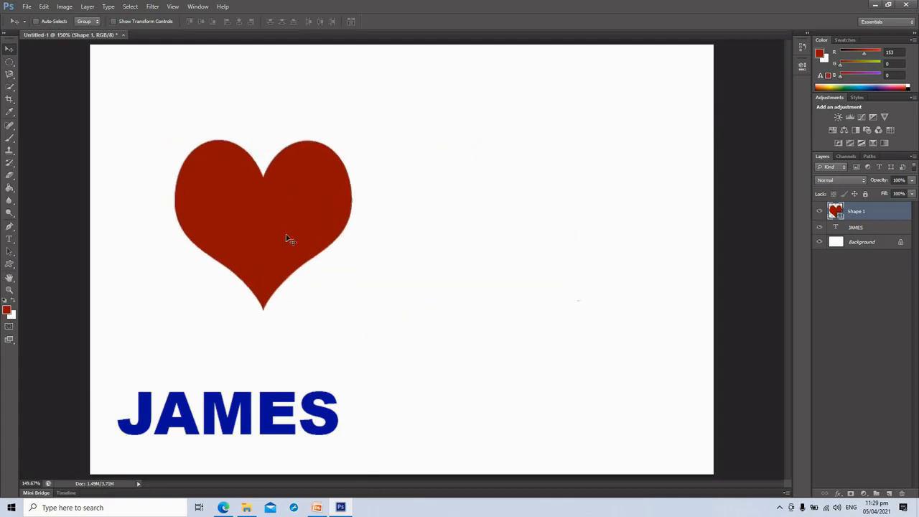
mouse_move(303, 222)
mouse_down()
mouse_move(327, 189)
mouse_move(311, 191)
mouse_move(290, 214)
mouse_up()
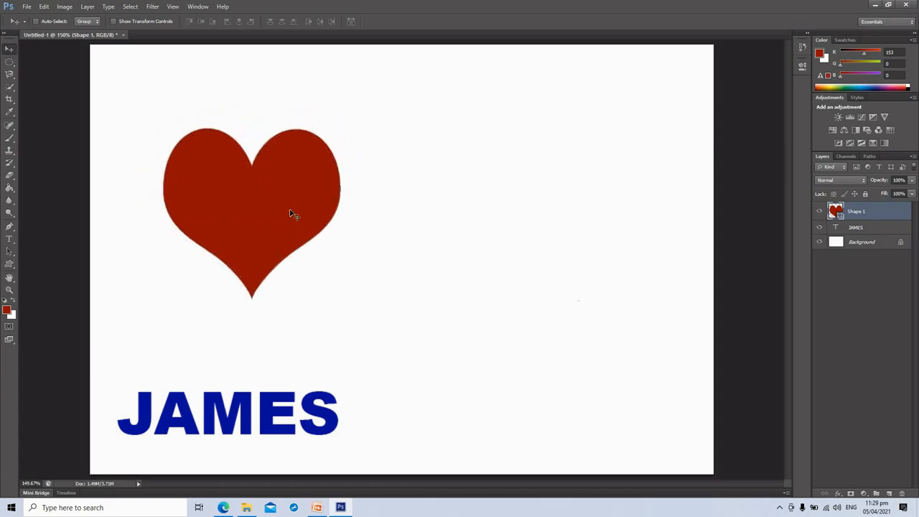
Enlarge the heart with Free Transform to about 166% width and 136% height.
key(ctrl+t)
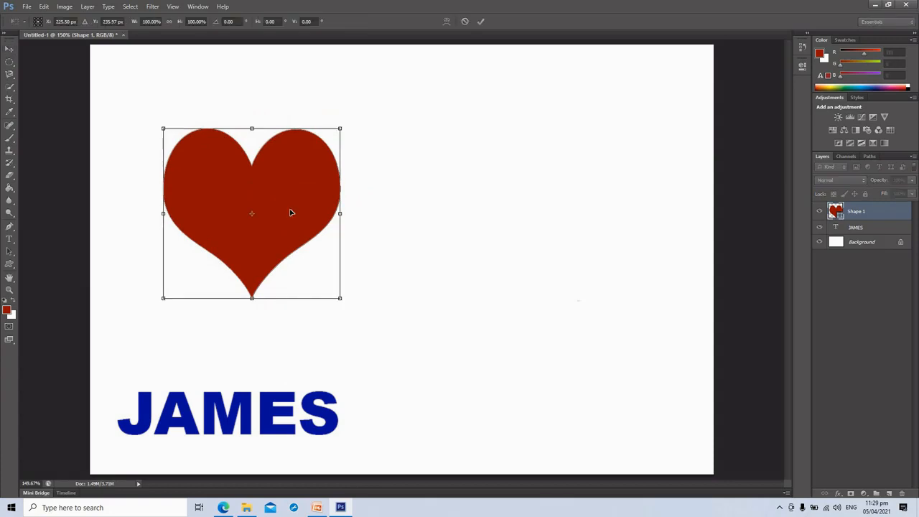
drag(340, 297, 457, 360)
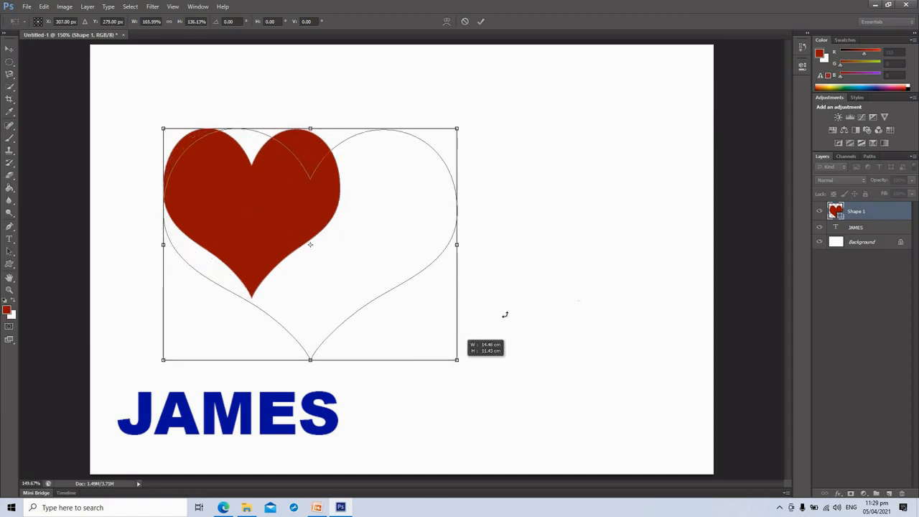
key(Return)
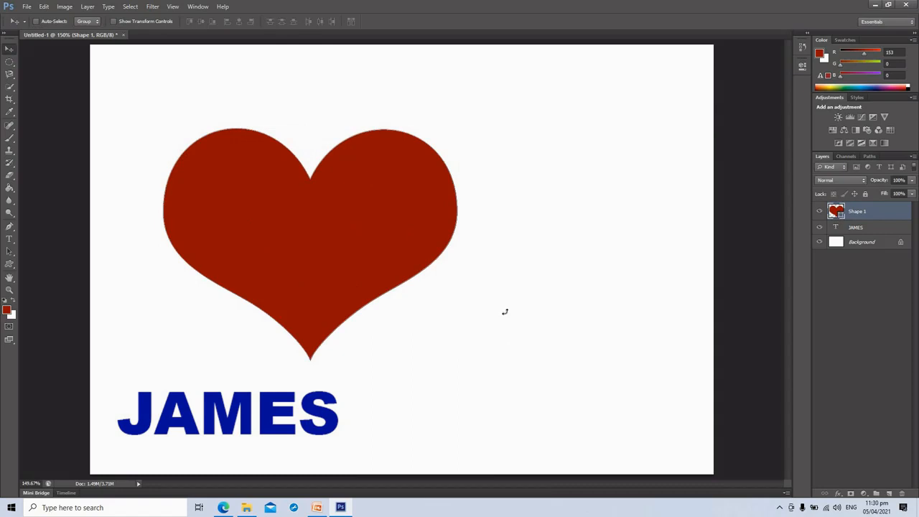
Shrink the heart with Free Transform to about 55% width and 64% height.
key(ctrl+t)
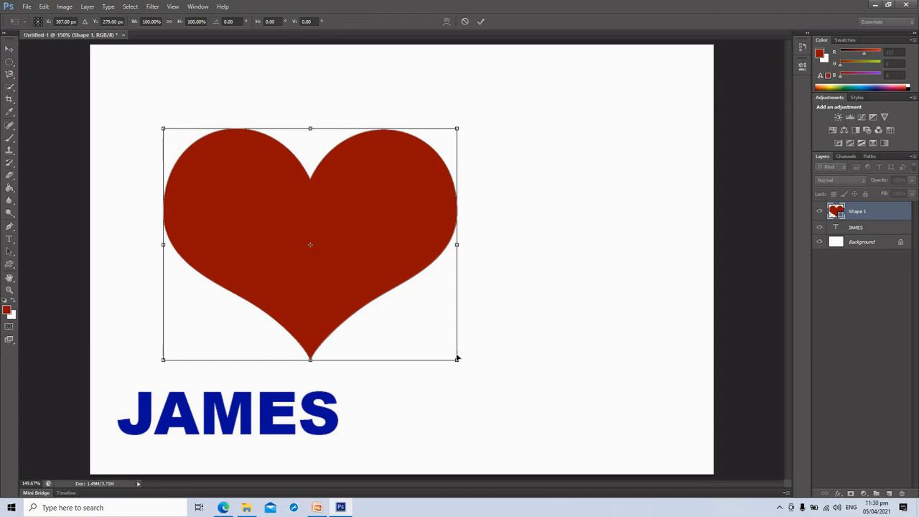
drag(352, 296, 363, 279)
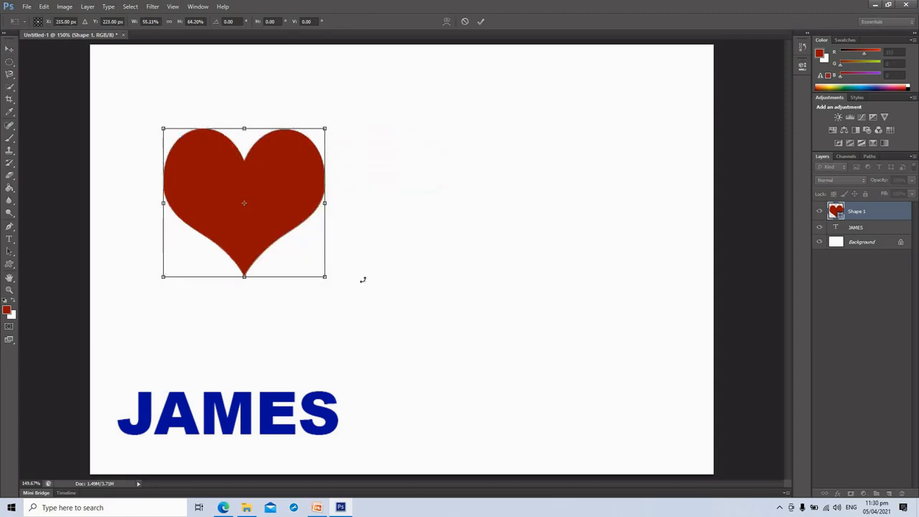
key(Return)
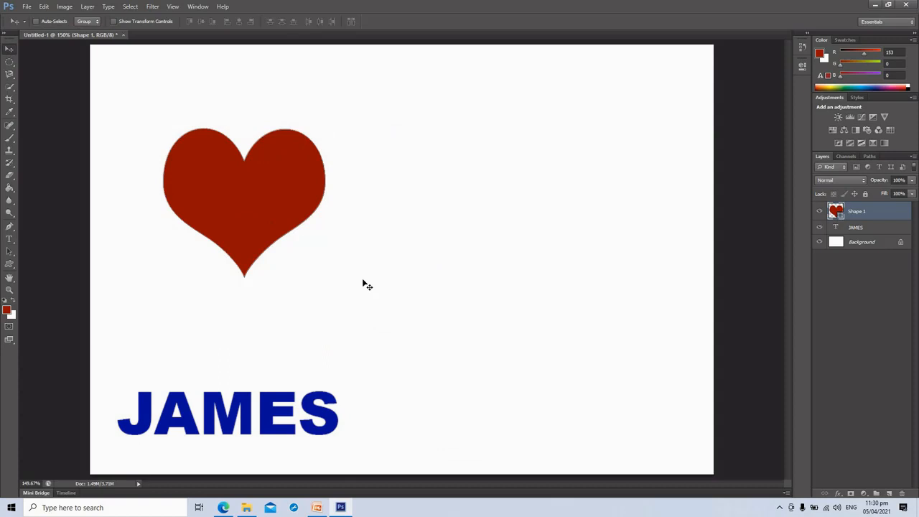
Scale the heart up to about 182% width and 150% height and move it to the canvas's upper centre.
key(ctrl+t)
drag(324, 278, 457, 351)
drag(396, 262, 503, 249)
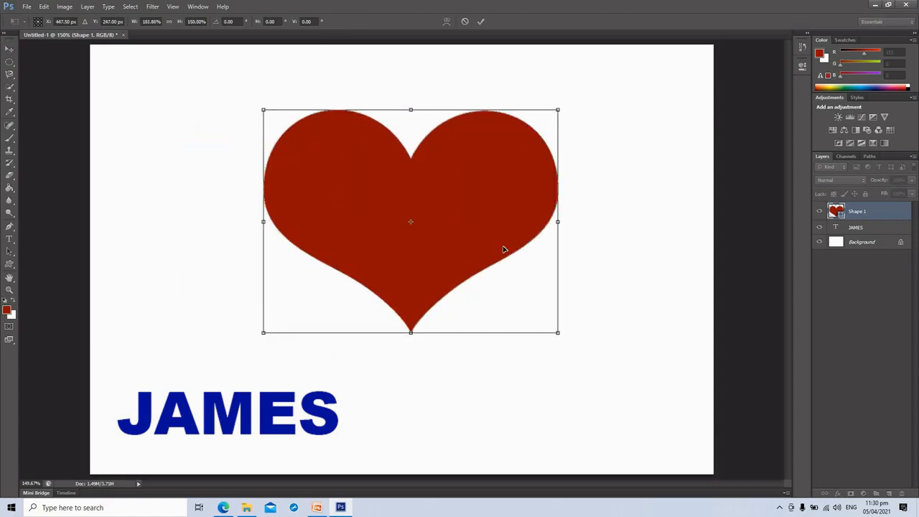
key(Return)
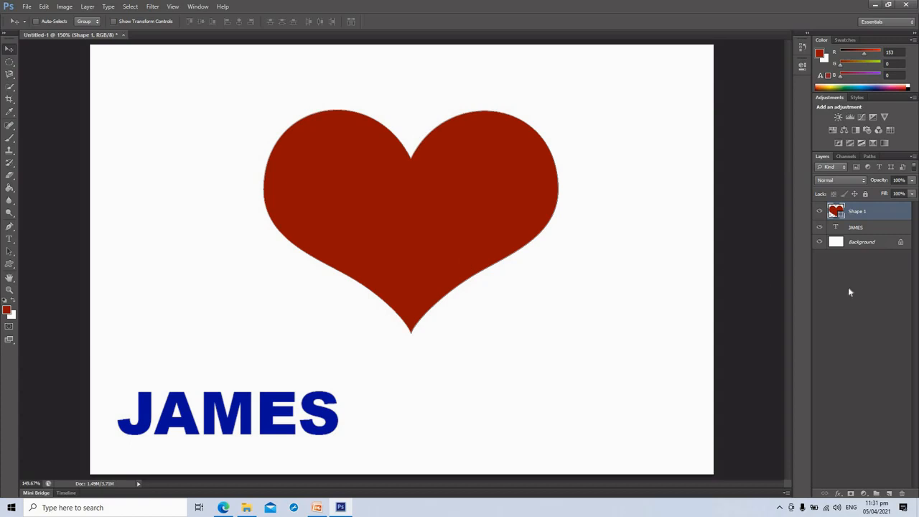
Add a new layer above the heart shape and make it a clipping mask on the heart.
click(889, 493)
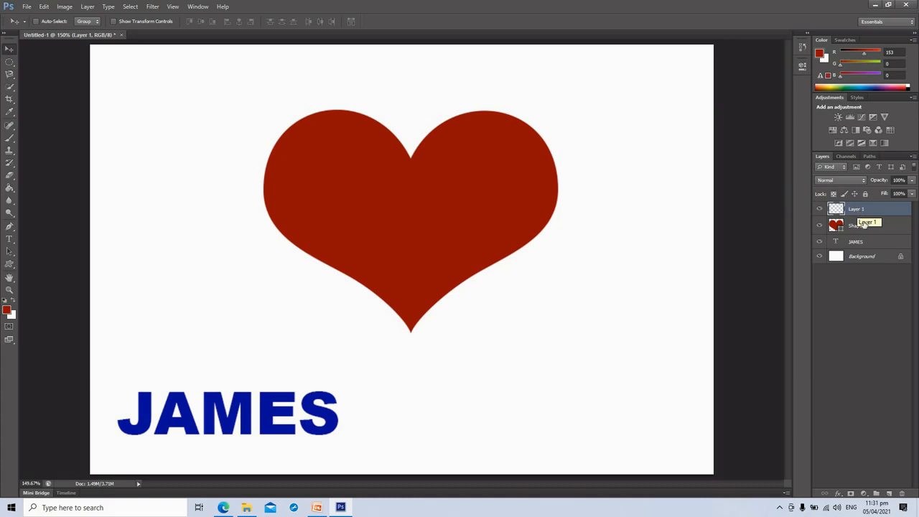
right_click(856, 209)
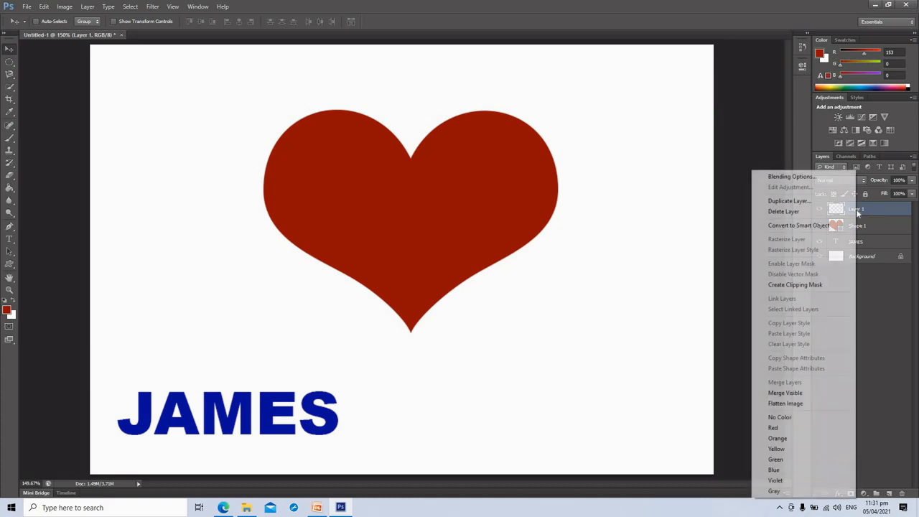
click(823, 285)
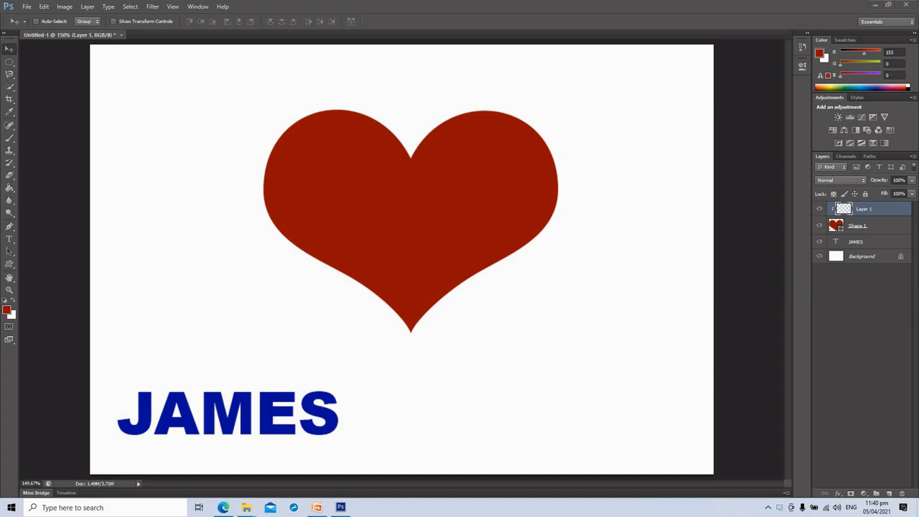
Activate the Brush tool and view its size, hardness and brush tip presets.
click(10, 140)
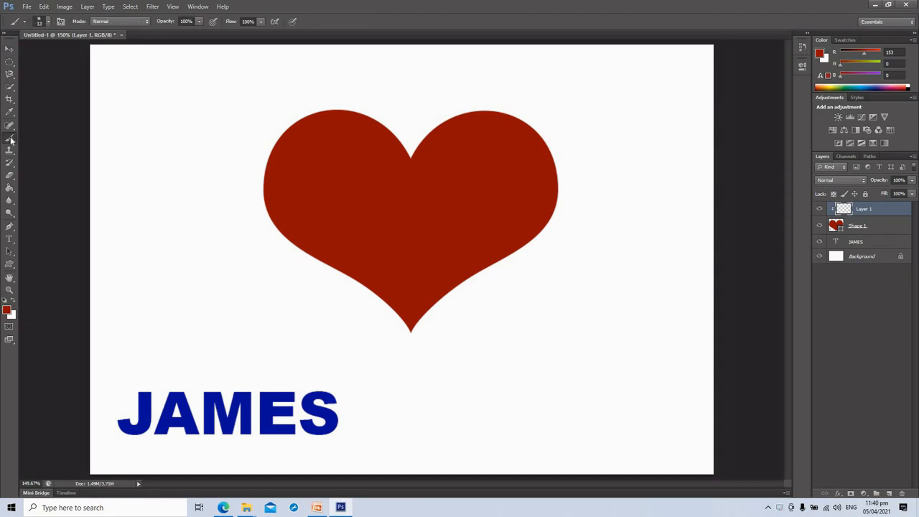
click(45, 21)
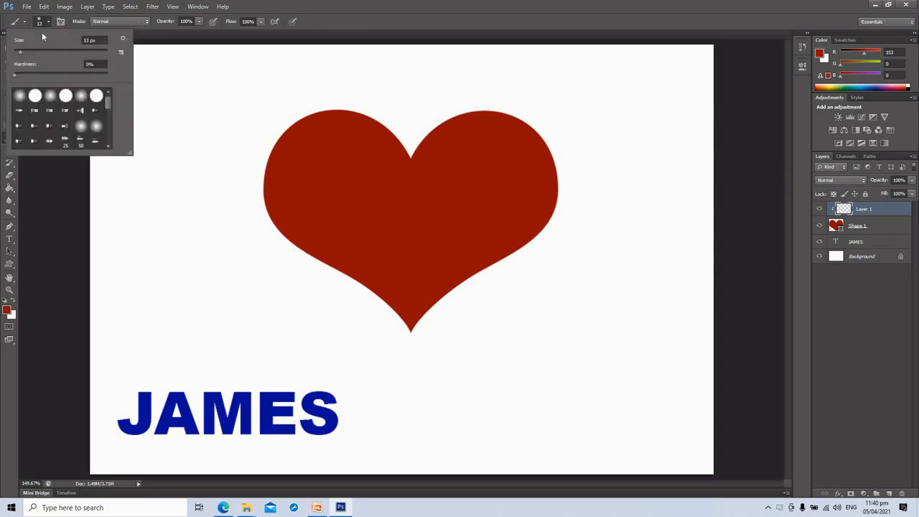
click(47, 23)
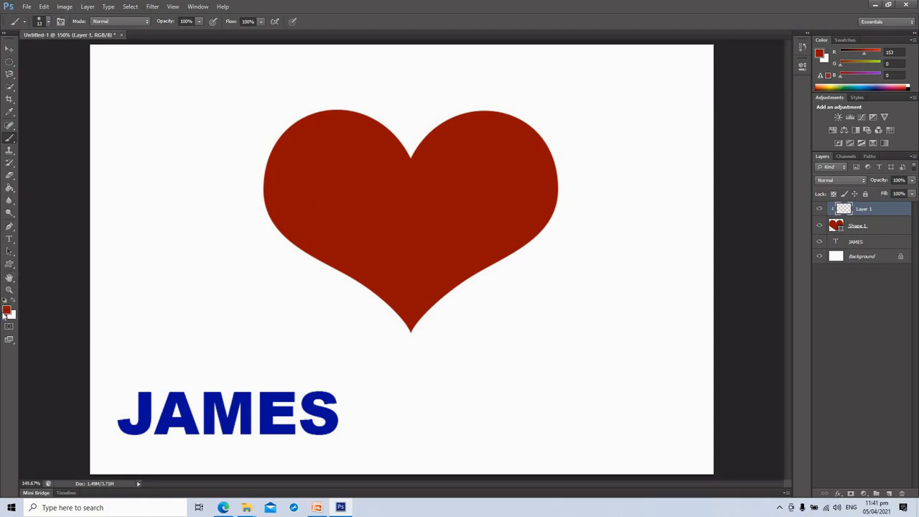
Set the foreground color to dark blue, hex 000099, using only web colors.
click(10, 314)
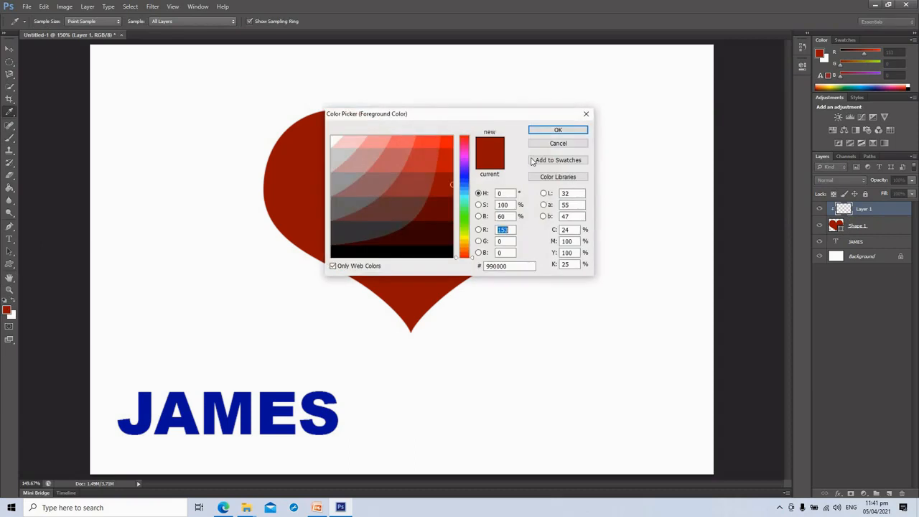
key(Return)
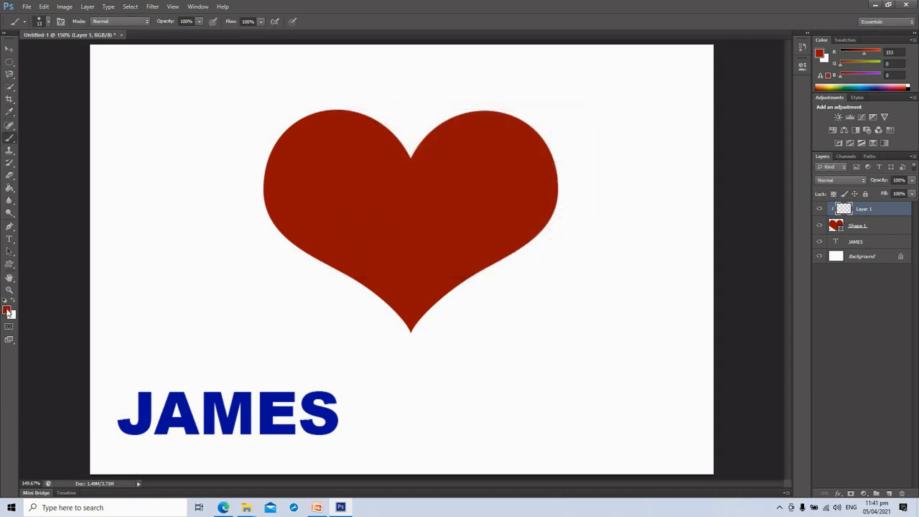
click(10, 313)
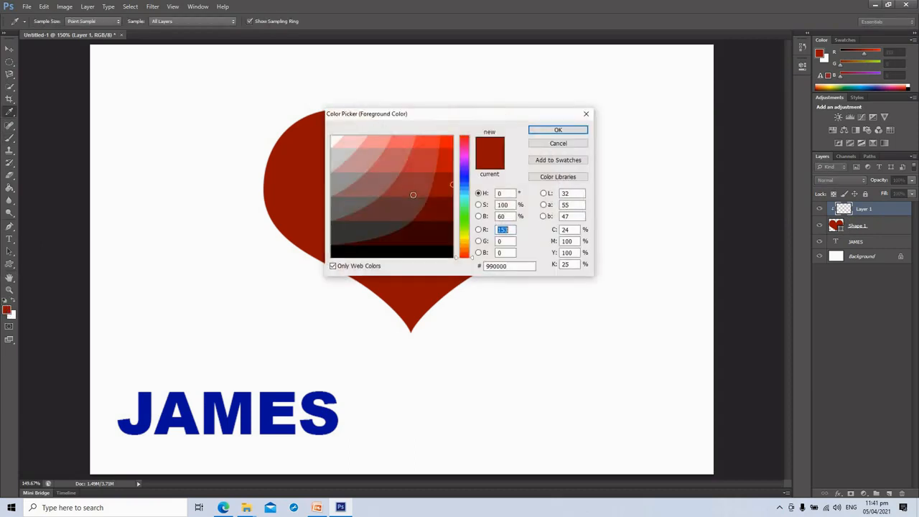
click(468, 176)
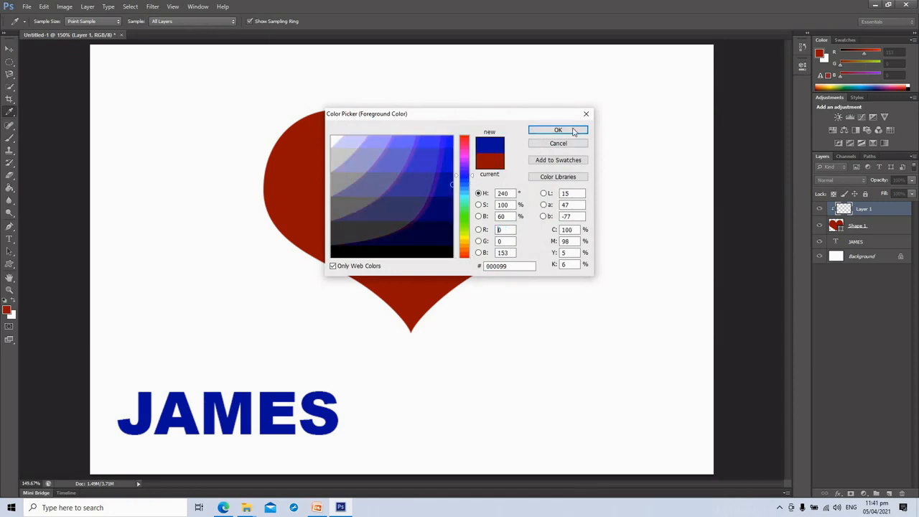
key(Return)
Resize the brush to 45 px and dab small soft blue spots along the top of the heart's left lobe on Layer 1.
key(bracketright)
key(bracketright)
key(bracketright)
key(bracketleft)
key(bracketleft)
key(bracketleft)
key(bracketleft)
key(bracketleft)
key(bracketright)
key(bracketright)
key(bracketright)
key(bracketright)
key(bracketright)
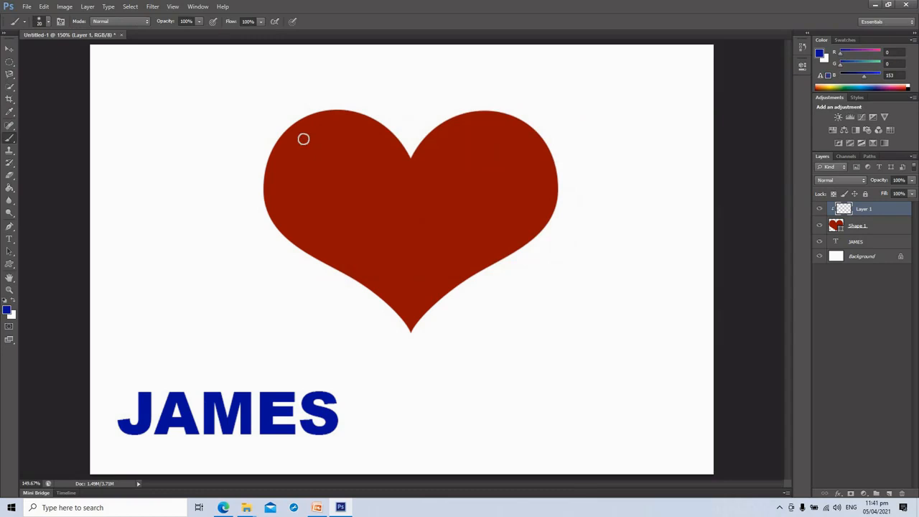
key(bracketright)
key(bracketright)
key(bracketright)
key(bracketright)
key(bracketright)
key(bracketleft)
key(bracketleft)
key(bracketleft)
key(bracketright)
key(bracketright)
key(bracketright)
key(bracketright)
key(bracketleft)
key(bracketleft)
key(bracketright)
key(bracketright)
key(bracketright)
key(bracketright)
key(bracketleft)
key(bracketleft)
key(bracketleft)
key(bracketright)
key(bracketright)
key(bracketright)
key(bracketleft)
click(305, 131)
click(368, 127)
click(399, 146)
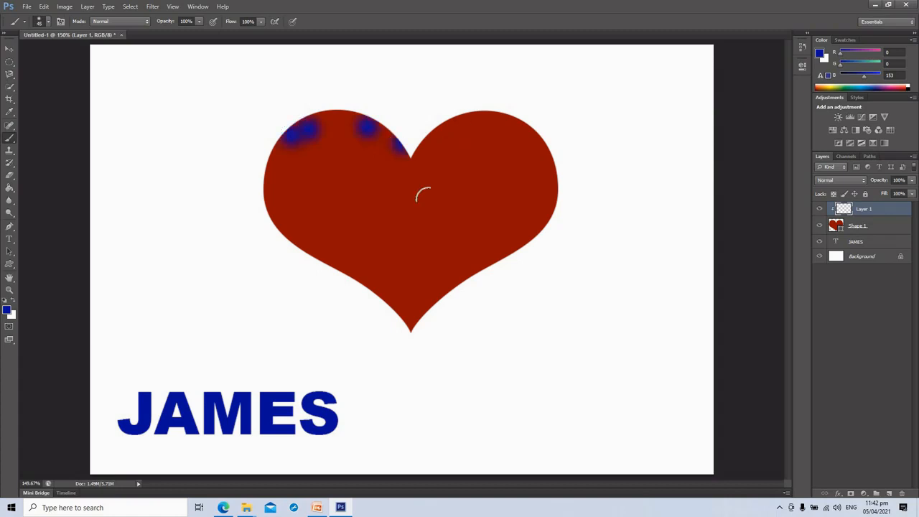
Enlarge the brush to 150 px and paint large soft blue spots across both lobes and the lower sides of the heart.
key(bracketright)
key(bracketright)
key(bracketright)
key(bracketright)
key(bracketright)
key(bracketright)
key(bracketright)
click(458, 138)
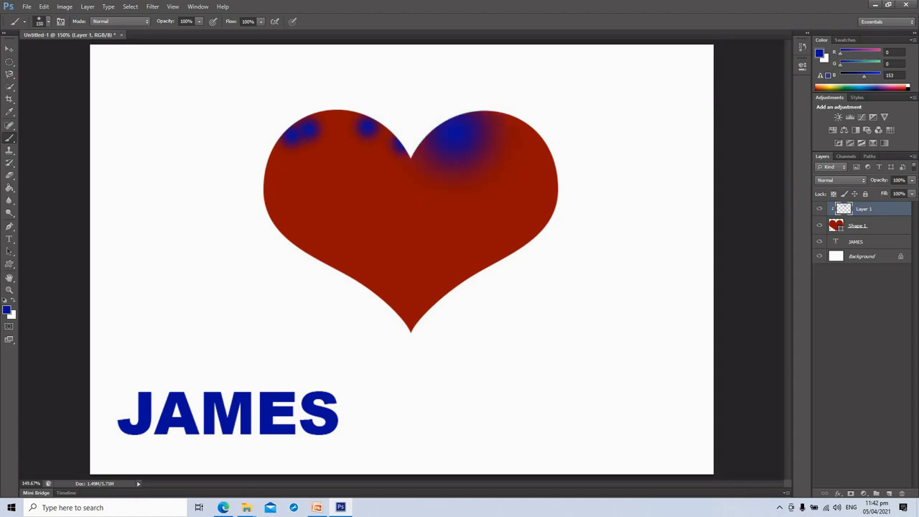
drag(480, 228, 441, 281)
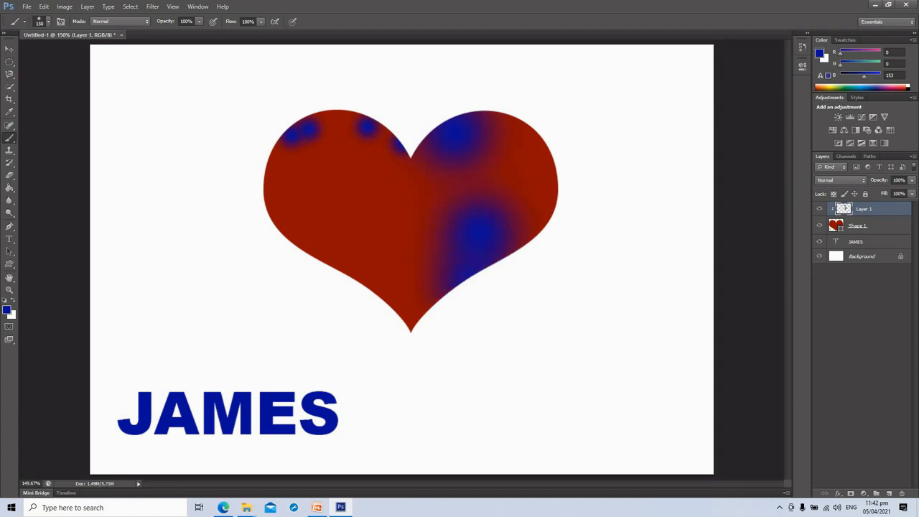
click(331, 253)
click(284, 190)
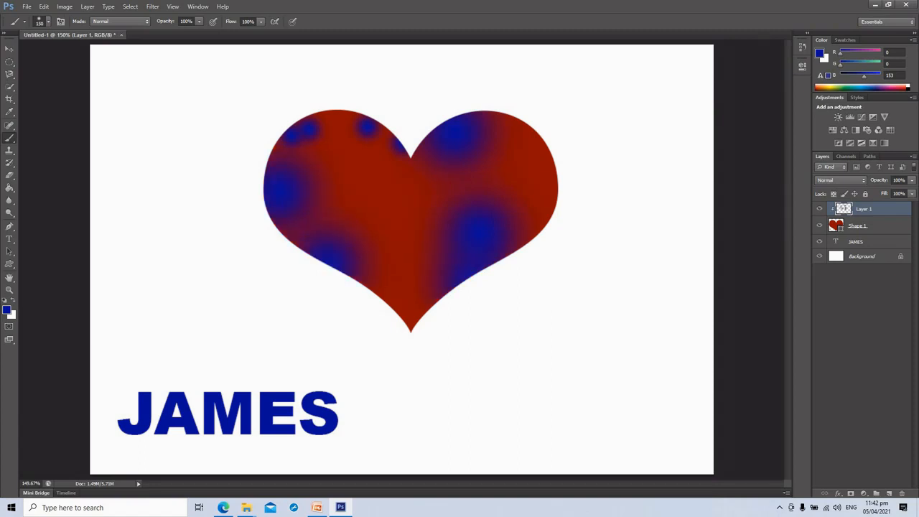
click(545, 174)
click(382, 199)
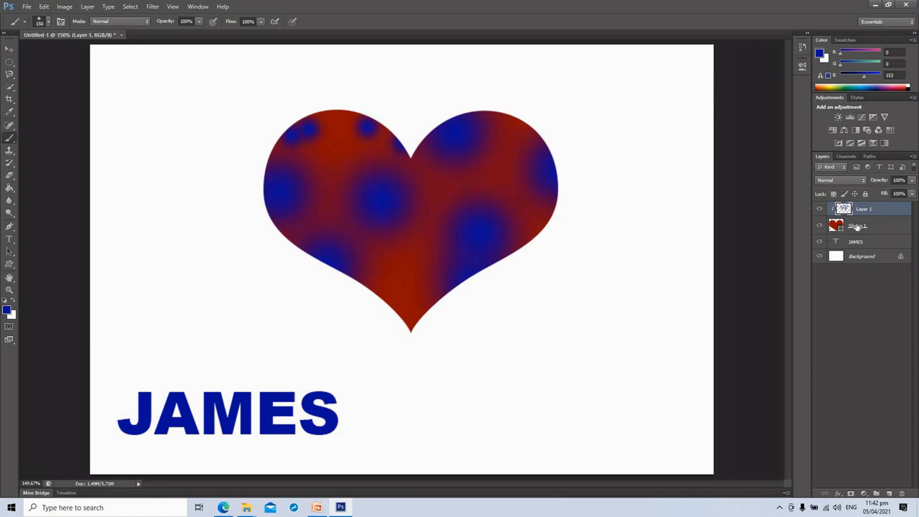
Switch the active layer between the Shape 1 heart and the clipped Layer 1, ending on Shape 1.
click(859, 227)
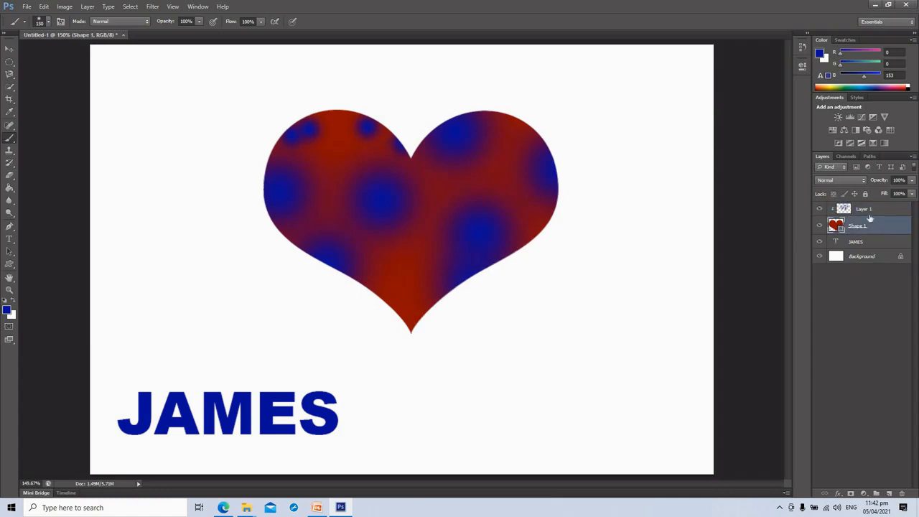
click(871, 210)
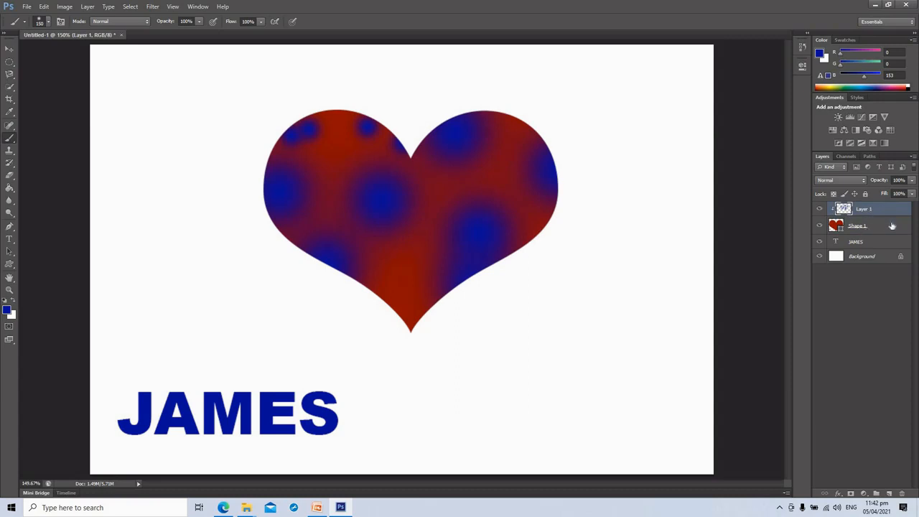
click(891, 226)
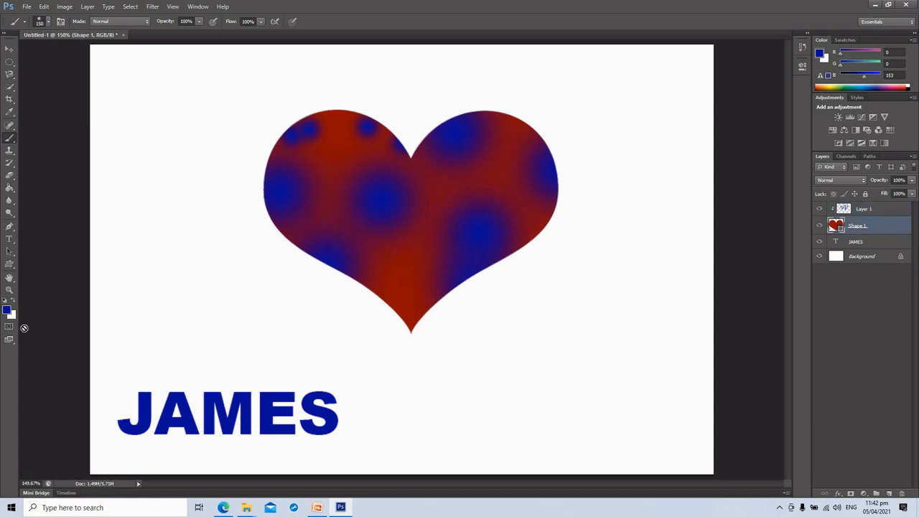
Set the foreground color to bright yellow, RGB 255, 255, 0, and return to the Brush tool.
click(6, 310)
click(465, 237)
drag(409, 141, 448, 139)
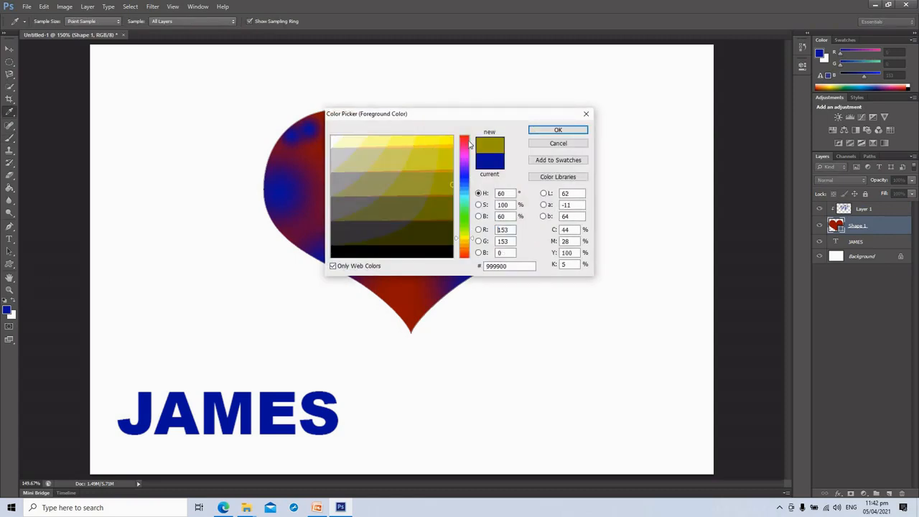
key(Return)
key(b)
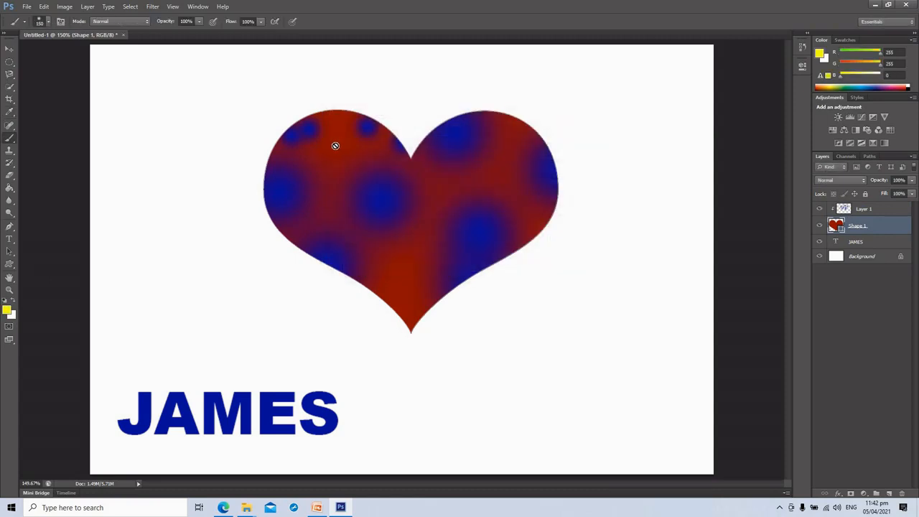
Activate Layer 1, reduce the brush to 70 px and dab ten soft yellow spots between the blue ones across the heart.
click(862, 210)
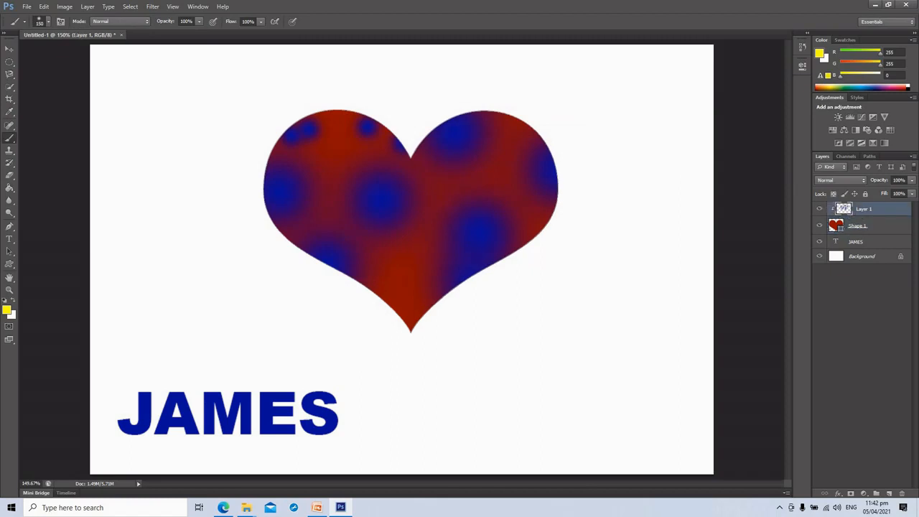
key(bracketleft)
key(bracketleft)
key(bracketleft)
click(442, 178)
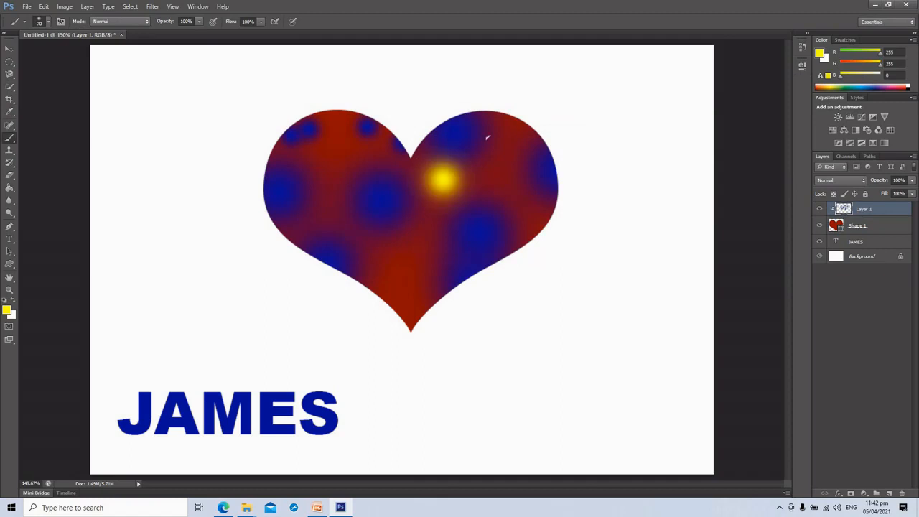
click(488, 174)
click(506, 126)
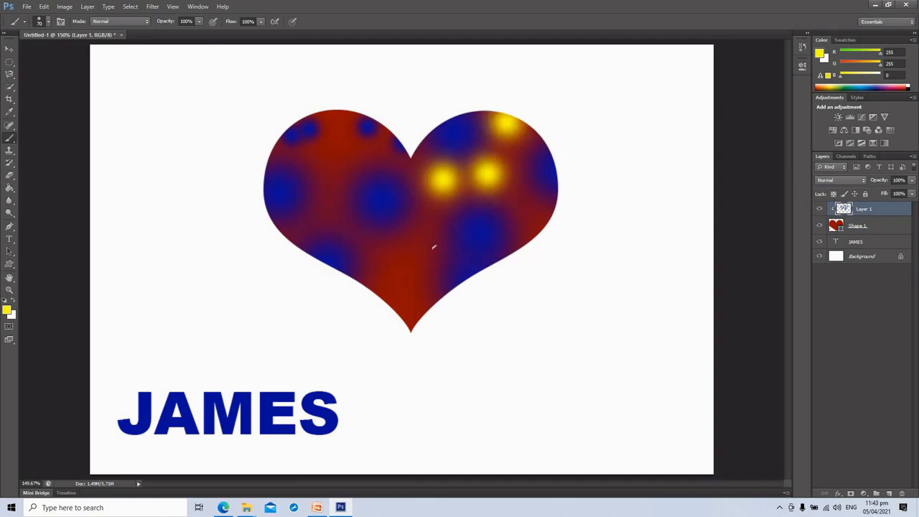
click(525, 226)
click(422, 294)
click(389, 291)
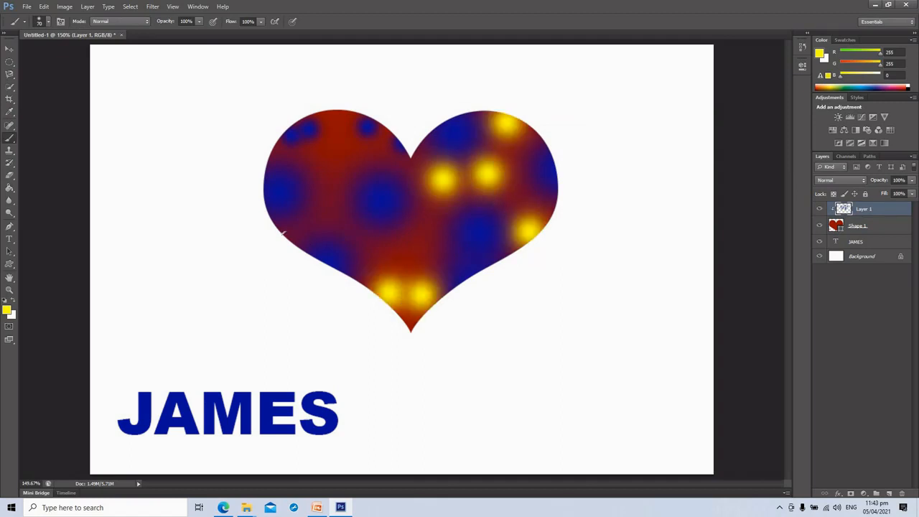
click(299, 238)
click(275, 152)
click(335, 119)
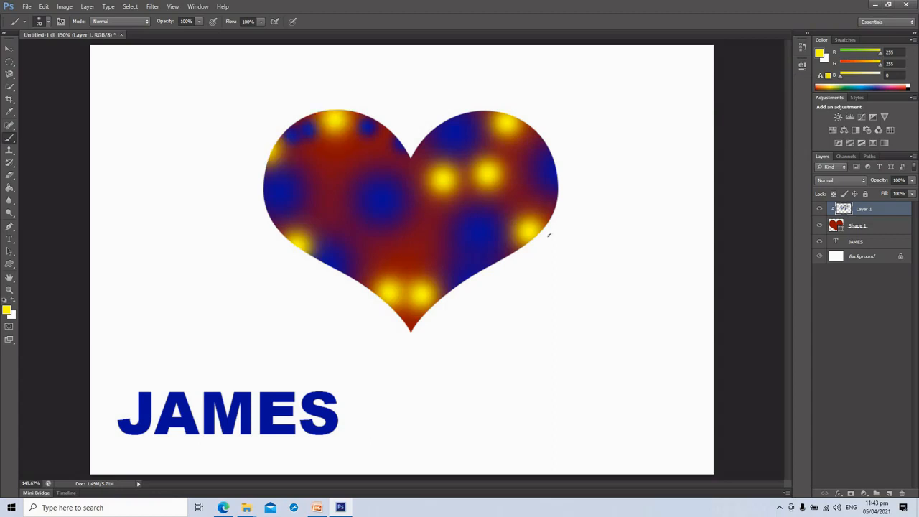
click(329, 179)
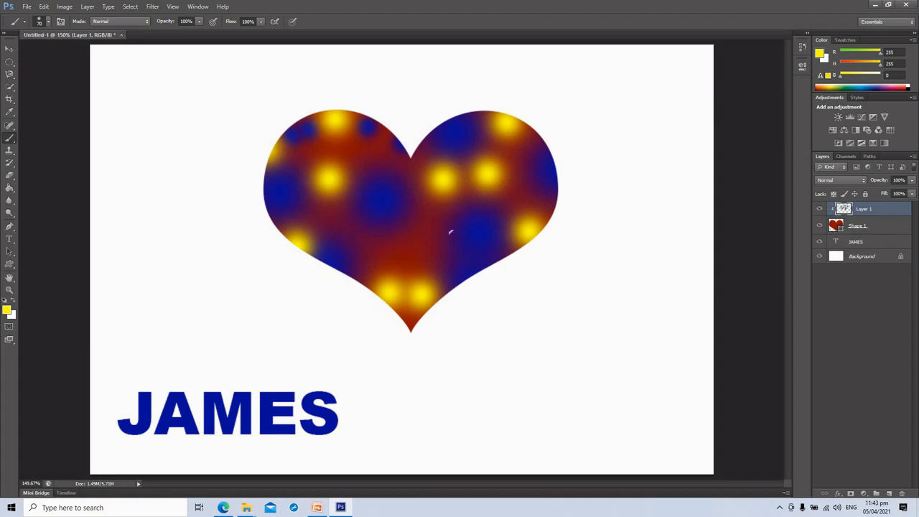
Step backward through the history to undo all ten yellow brush dabs on the heart.
key(ctrl+alt+z)
key(ctrl+alt+z)
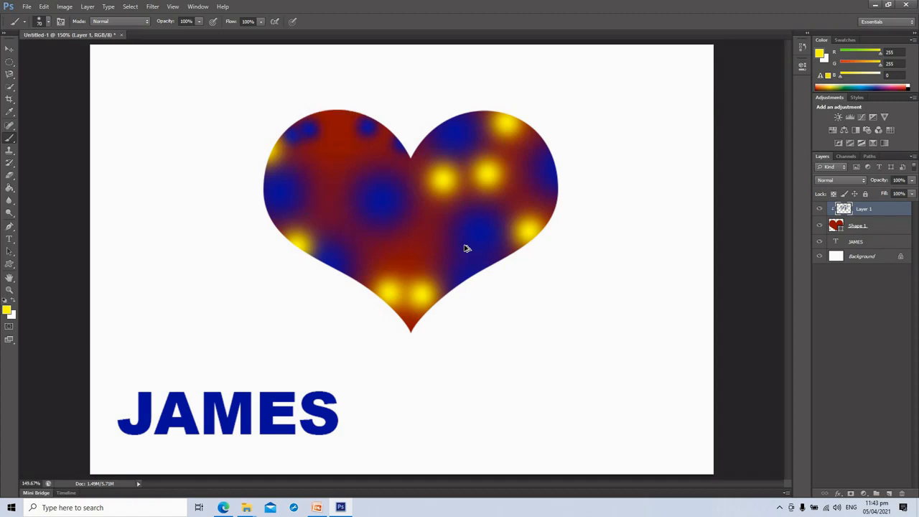
key(ctrl+alt+z)
key(ctrl+alt+z)
key(ctrl+alt+z)
key(ctrl+alt+z)
key(ctrl+alt+z)
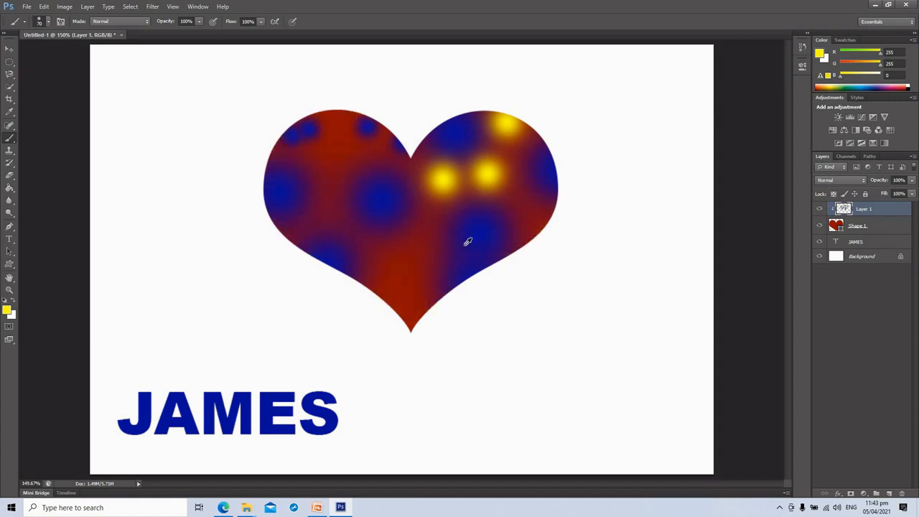
key(ctrl+alt+z)
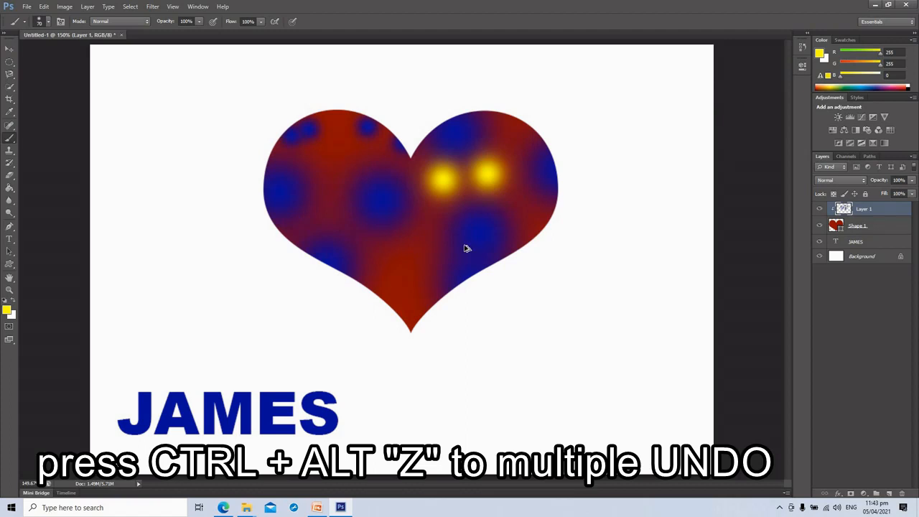
key(ctrl+alt+z)
key(ctrl+alt+z)
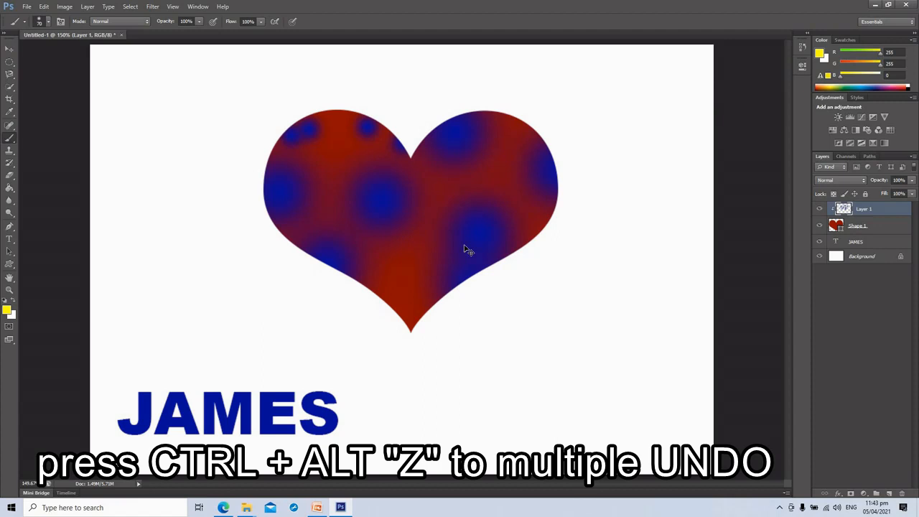
Step forward through the history to redo all ten yellow brush dabs on the heart.
key(ctrl+shift+z)
key(ctrl+shift+z)
key(ctrl+shift+z)
key(ctrl+shift+z)
key(ctrl+shift+z)
key(ctrl+shift+z)
key(ctrl+shift+z)
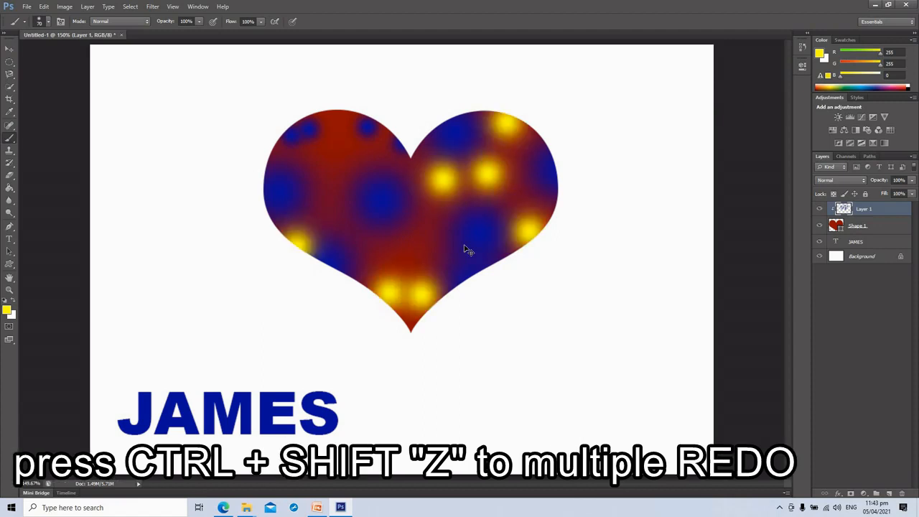
key(ctrl+shift+z)
key(ctrl+shift+z)
key(ctrl+shift+z)
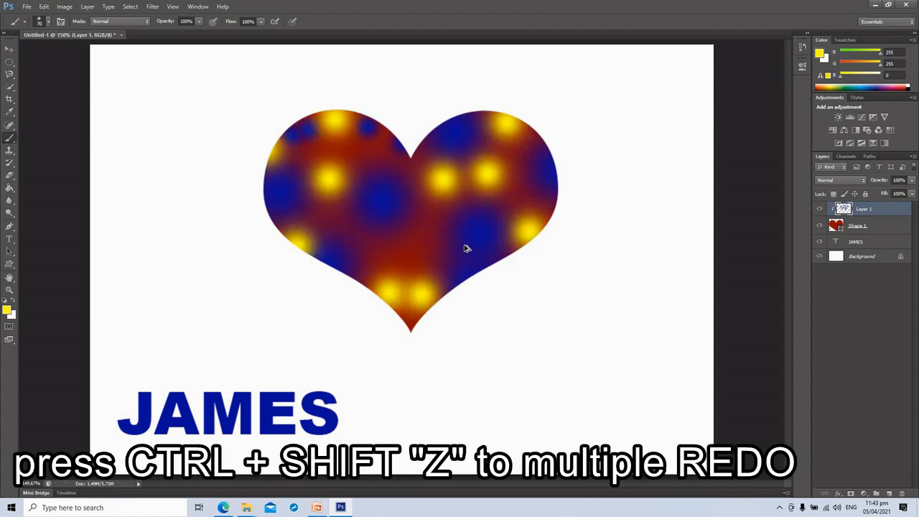
Undo the ten yellow dabs again, one history state at a time.
key(ctrl+alt+z)
key(ctrl+alt+z)
key(ctrl+alt+z)
key(ctrl+alt+z)
key(ctrl+alt+z)
key(ctrl+alt+z)
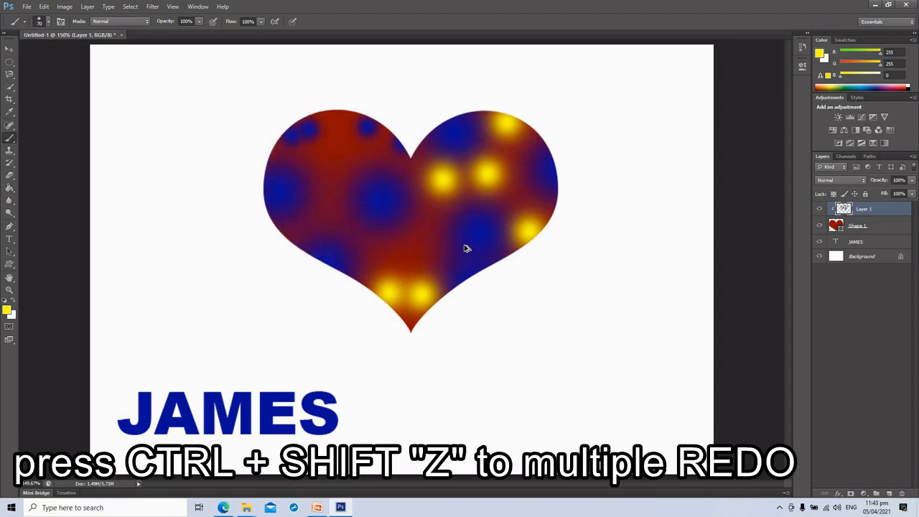
key(ctrl+alt+z)
key(ctrl+alt+z)
key(ctrl+alt+z)
key(ctrl+alt+z)
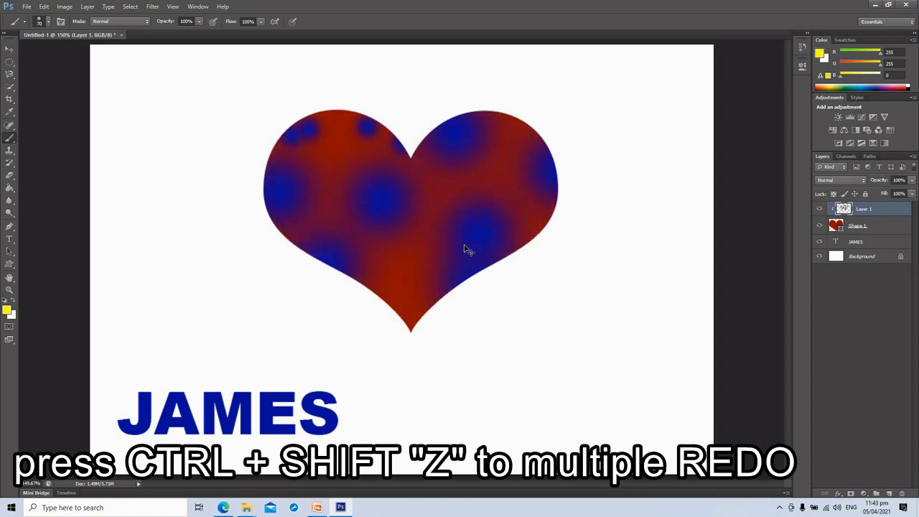
Redo the ten yellow dabs again, one history state at a time.
key(ctrl+shift+z)
key(ctrl+shift+z)
key(ctrl+shift+z)
key(ctrl+shift+z)
key(ctrl+shift+z)
key(ctrl+shift+z)
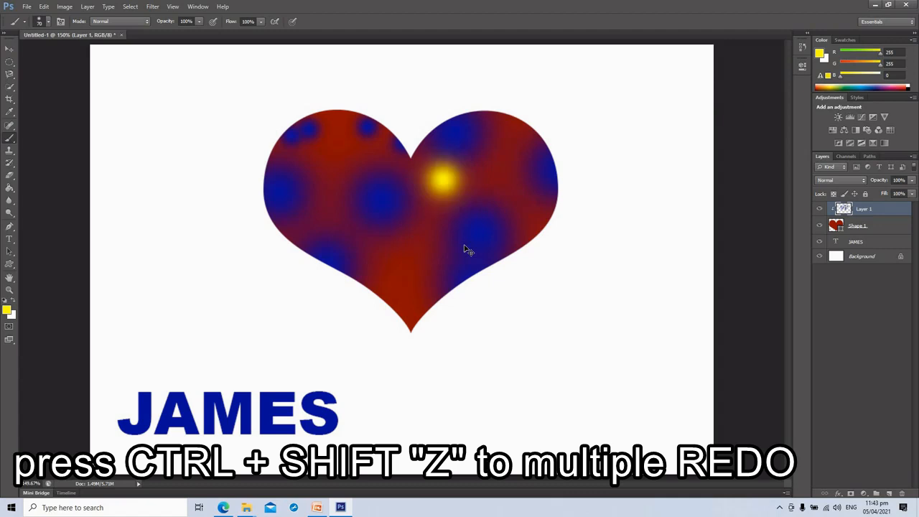
key(ctrl+shift+z)
key(ctrl+shift+z)
key(ctrl+shift+z)
key(ctrl+shift+z)
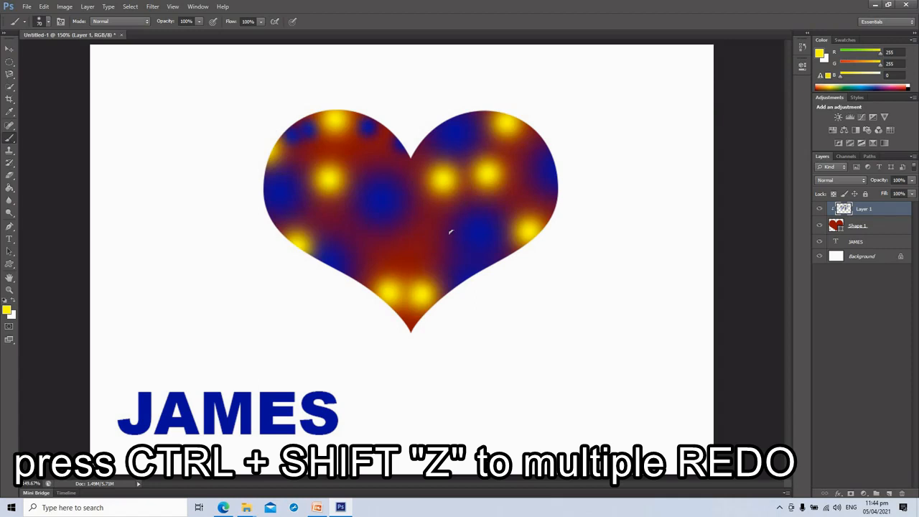
Undo every yellow spot on the clipped layer once more with repeated backward history steps.
key(ctrl+alt+z)
key(ctrl+alt+z)
key(ctrl+alt+z)
key(ctrl+alt+z)
key(ctrl+alt+z)
key(ctrl+alt+z)
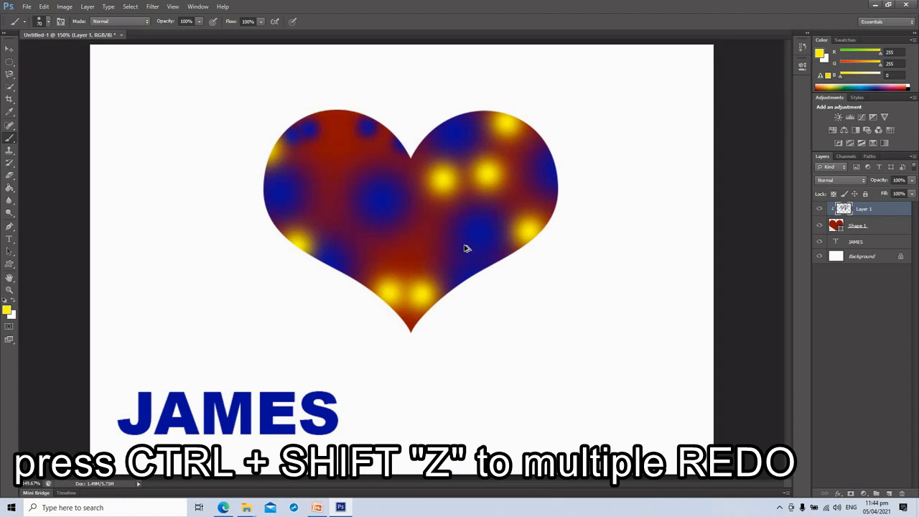
key(ctrl+alt+z)
key(ctrl+alt+z)
key(ctrl+alt+z)
key(ctrl+alt+z)
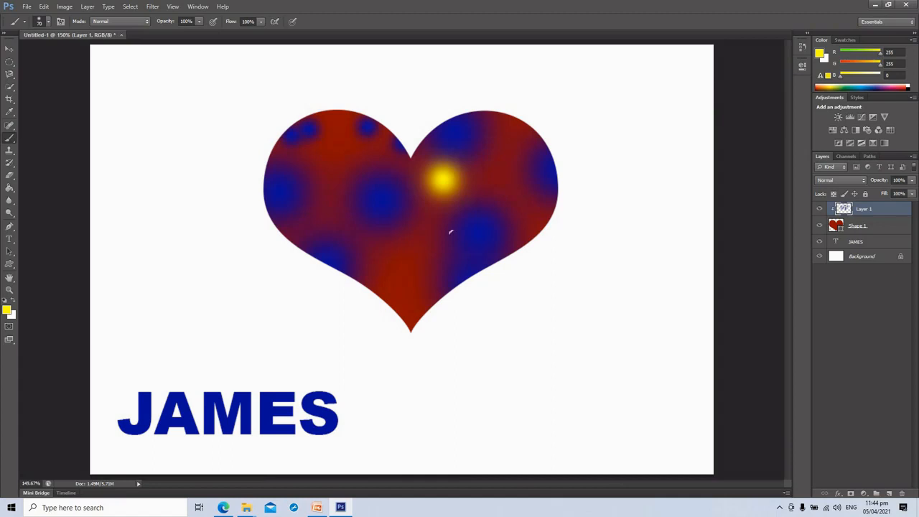
Restore every yellow spot on the clipped layer with repeated forward history steps.
key(ctrl+shift+z)
key(ctrl+shift+z)
key(ctrl+shift+z)
key(ctrl+shift+z)
key(ctrl+shift+z)
key(ctrl+shift+z)
key(ctrl+shift+z)
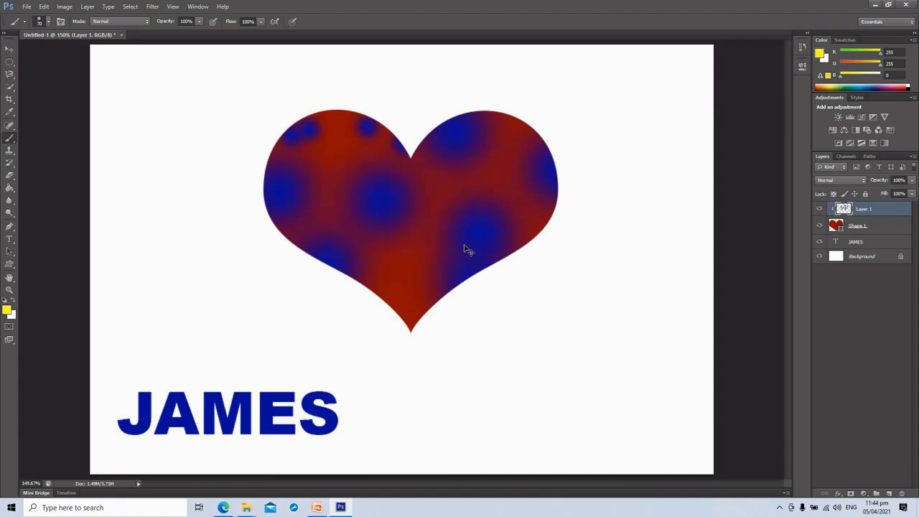
key(ctrl+shift+z)
key(ctrl+shift+z)
key(ctrl+shift+z)
key(ctrl+shift+z)
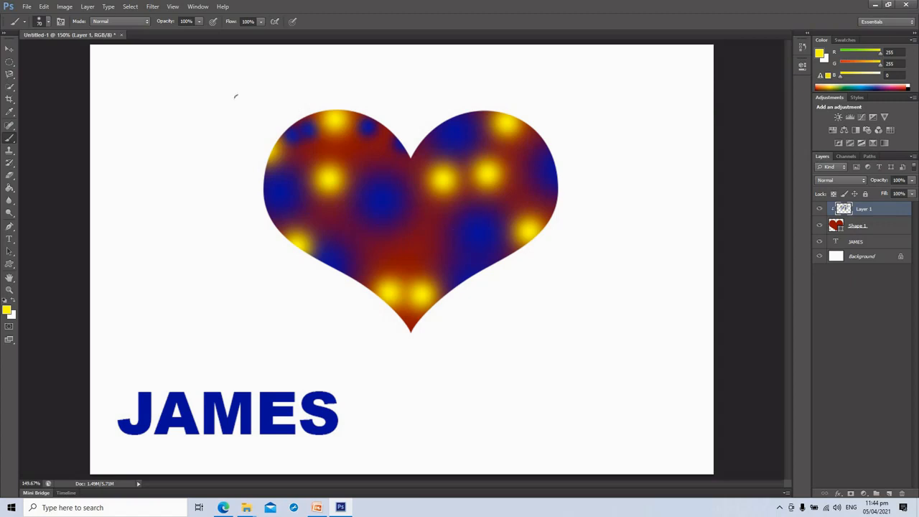
Create a new document with a white background, 12.083 by 8.333 inches at 72 pixels per inch, and fit it in view.
click(26, 7)
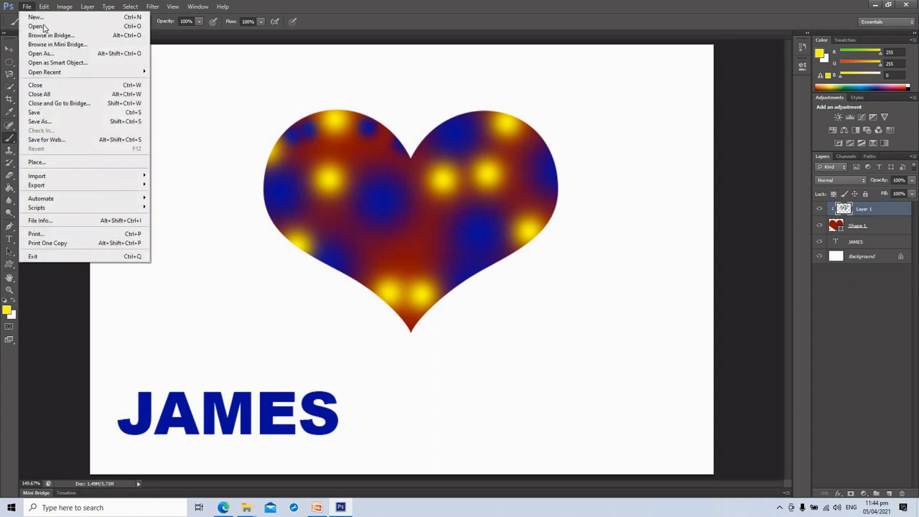
click(35, 16)
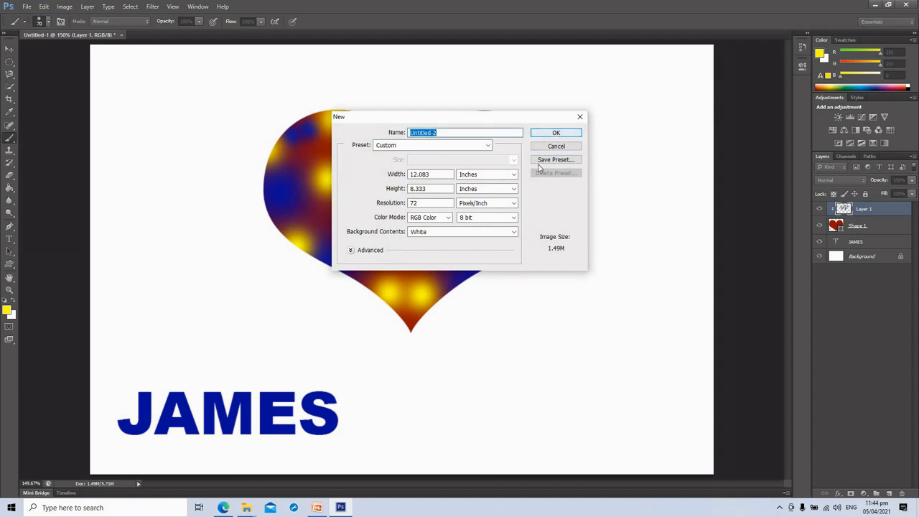
click(556, 134)
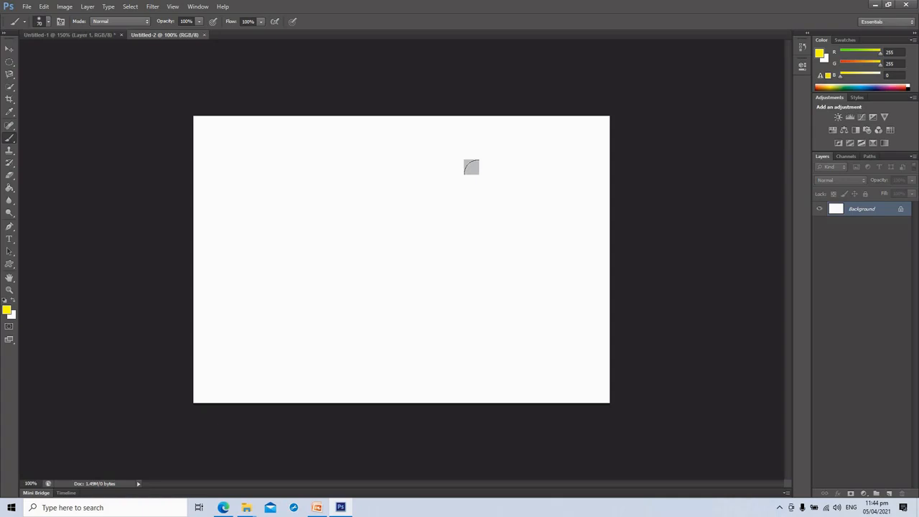
key(ctrl+0)
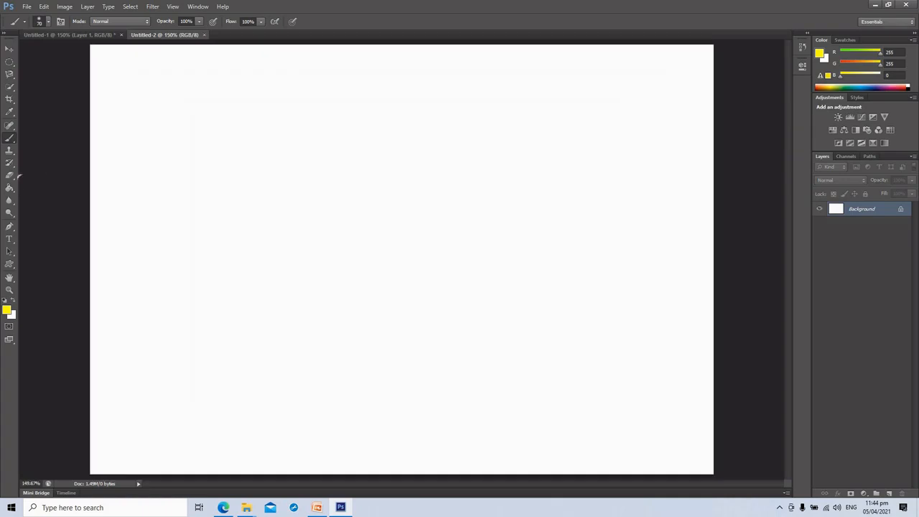
Add a large paragraph text box across the middle of the canvas and enter the first name in capitals in yellow.
click(10, 239)
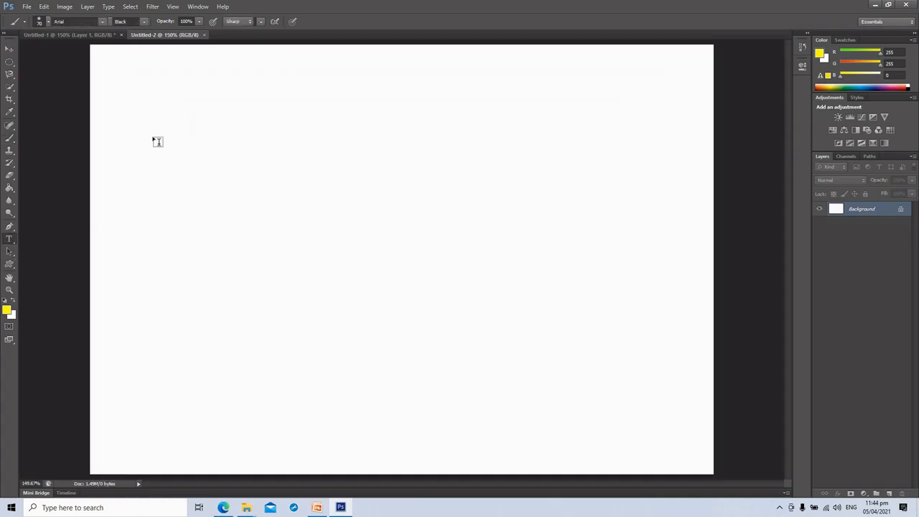
drag(130, 121, 660, 389)
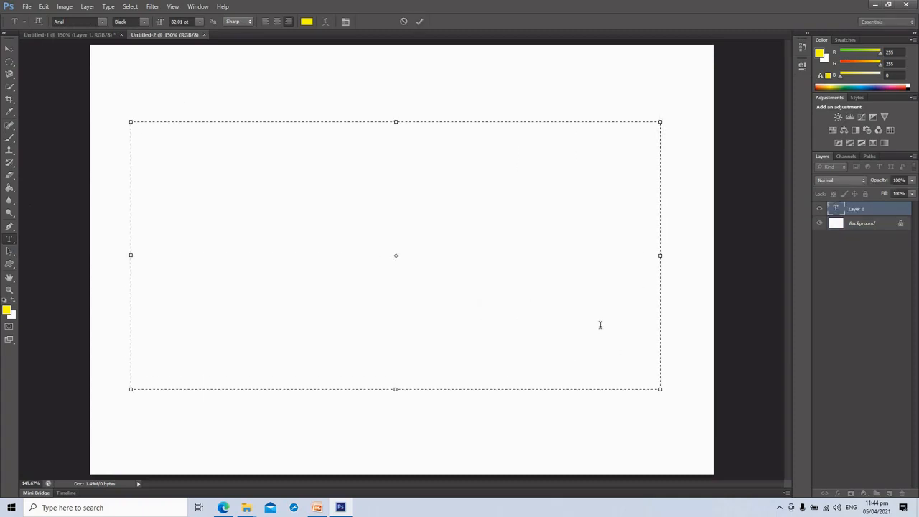
text(JAMES)
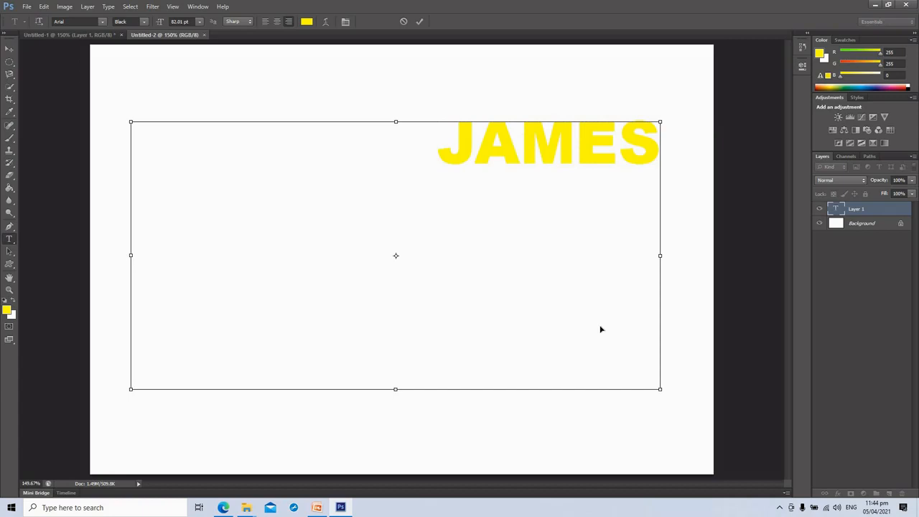
Enlarge all of the name text to 182.01 pt and move it to the middle of the canvas.
key(ctrl+a)
key(ctrl+shift+period)
key(ctrl+shift+period)
key(ctrl+shift+period)
key(ctrl+shift+period)
key(ctrl+shift+period)
key(ctrl+shift+period)
key(ctrl+shift+period)
key(ctrl+shift+period)
key(ctrl+shift+period)
key(ctrl+shift+period)
key(ctrl+shift+period)
key(ctrl+shift+period)
key(ctrl+shift+period)
key(ctrl+shift+period)
key(ctrl+shift+period)
key(ctrl+shift+period)
key(ctrl+shift+period)
key(ctrl+shift+period)
key(ctrl+shift+period)
key(ctrl+shift+period)
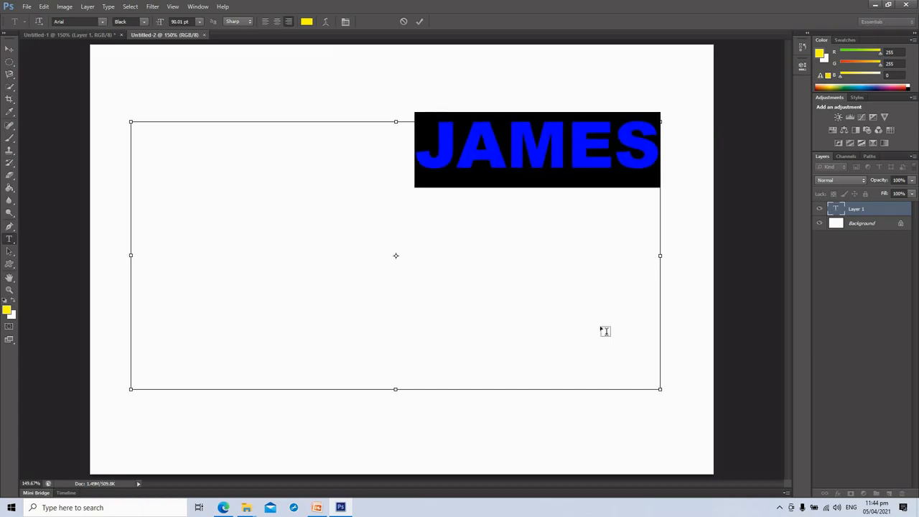
key(ctrl+shift+period)
key(ctrl+shift+period)
key(ctrl+shift+period)
key(ctrl+shift+period)
key(ctrl+shift+period)
key(ctrl+shift+period)
key(ctrl+shift+period)
key(ctrl+shift+period)
key(ctrl+shift+period)
key(ctrl+shift+period)
key(ctrl+shift+period)
key(ctrl+shift+period)
key(ctrl+shift+period)
key(ctrl+shift+period)
key(ctrl+shift+period)
key(ctrl+shift+period)
key(ctrl+shift+period)
key(ctrl+shift+period)
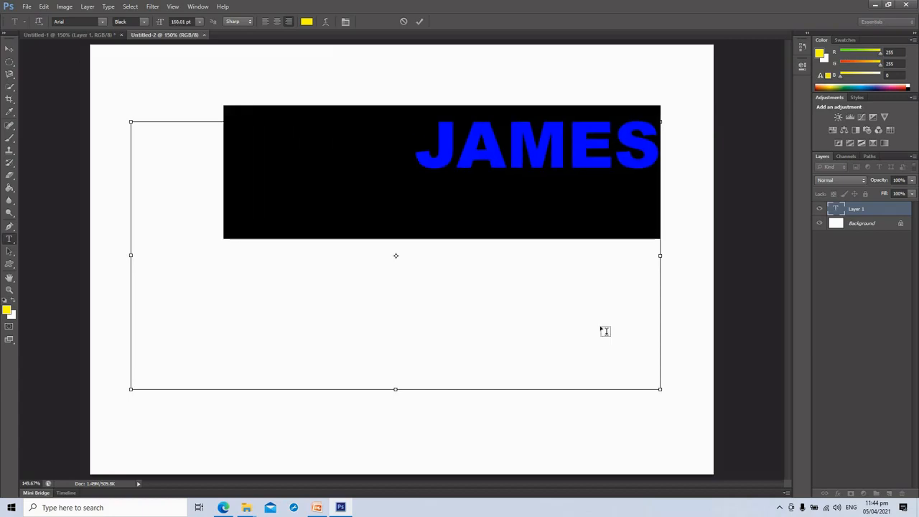
key(ctrl+shift+period)
key(ctrl+shift+period)
key(ctrl+shift+period)
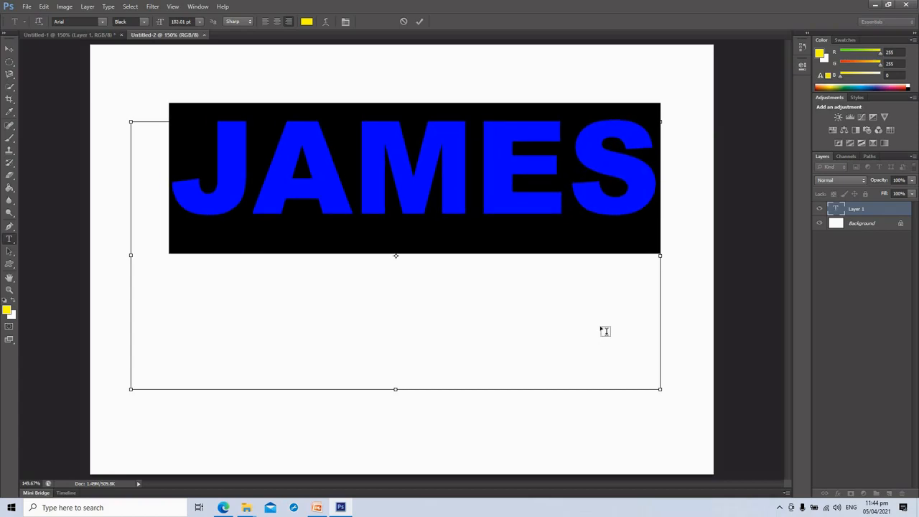
click(9, 49)
drag(300, 359, 317, 302)
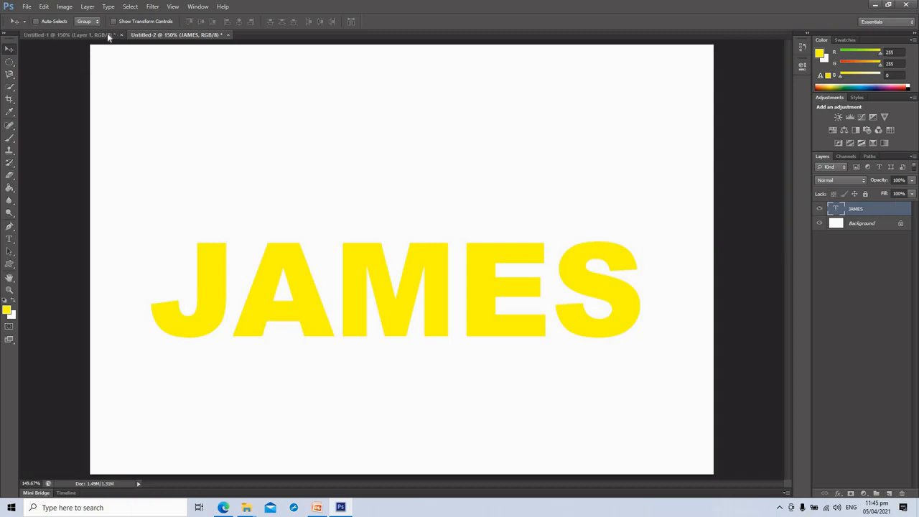
Open the images BACKGROUND 1.jpg and BACKGROUND 2.jpg together from the LESSON 1 folder.
click(27, 6)
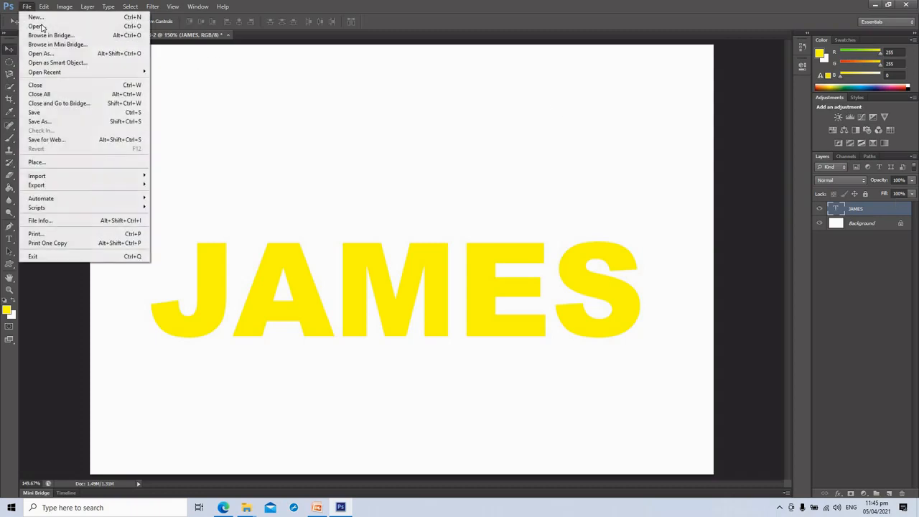
key(Return)
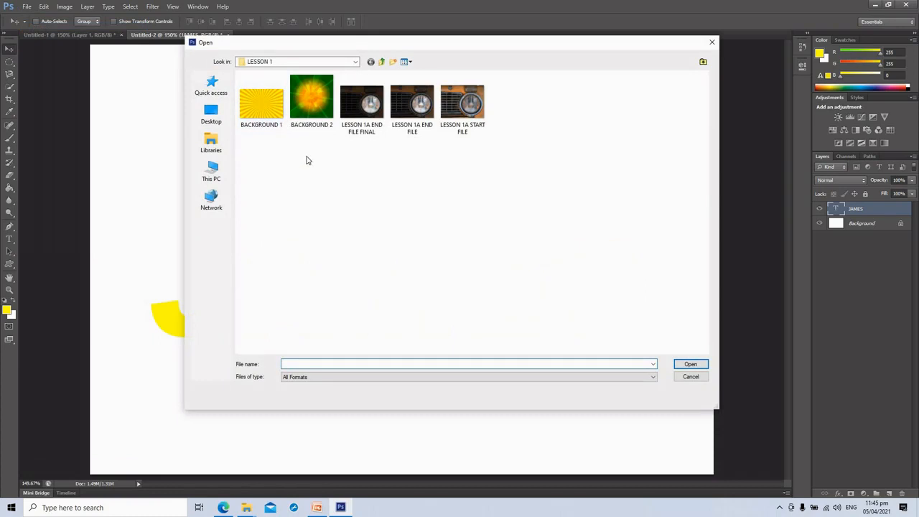
drag(322, 162, 260, 96)
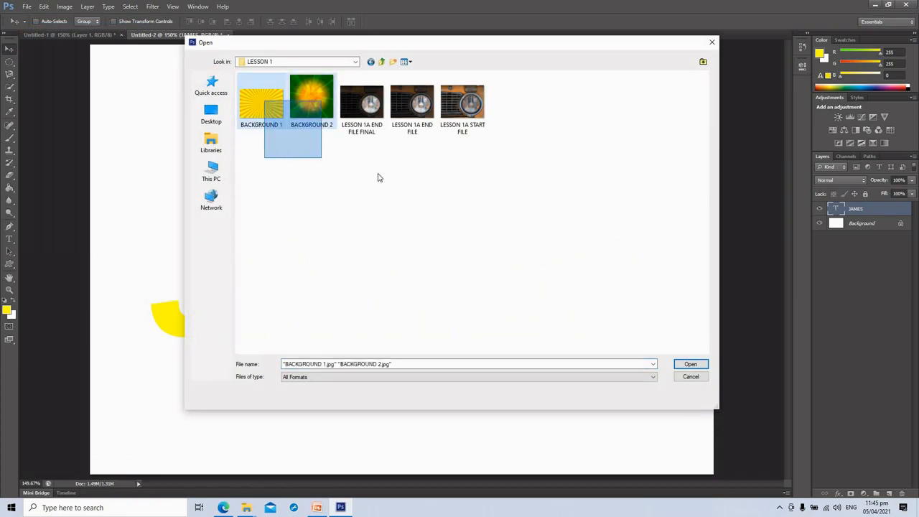
click(691, 364)
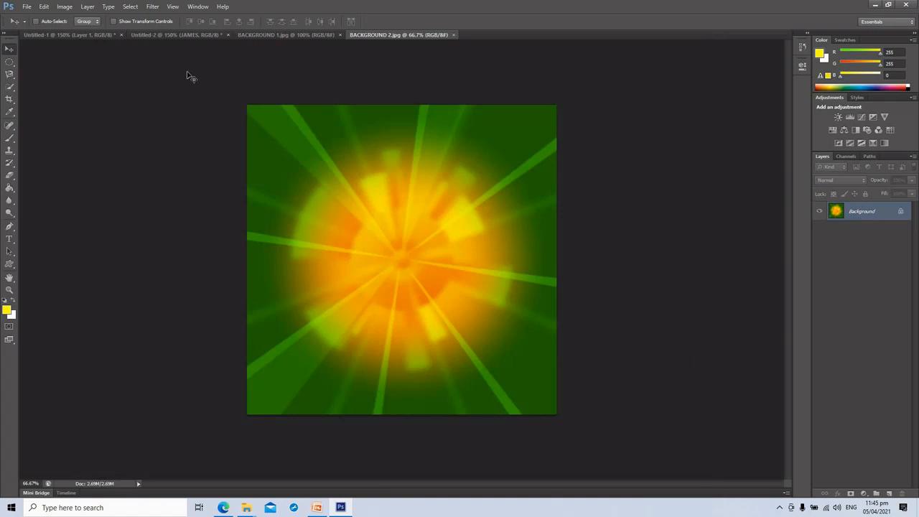
Try copying the BACKGROUND 1.jpg sunburst into the Untitled-2 document over the name text, and undo the copy.
click(198, 37)
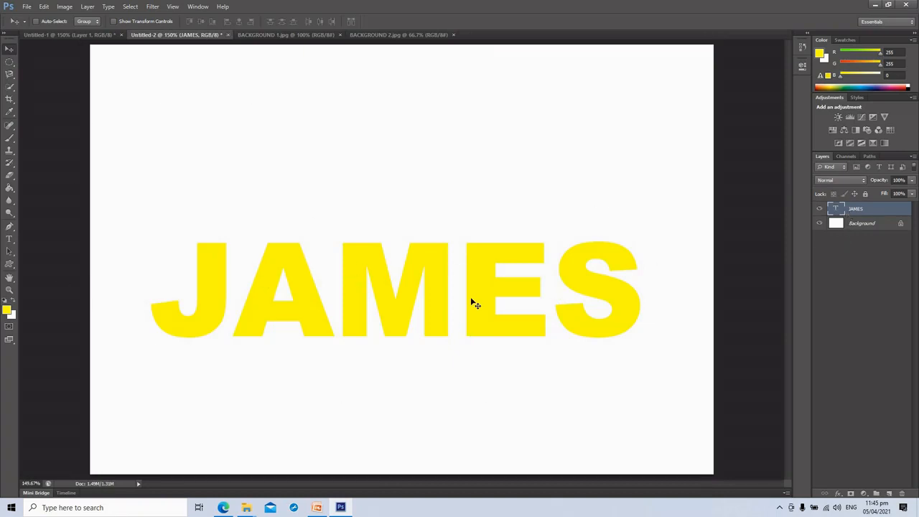
click(295, 35)
click(434, 35)
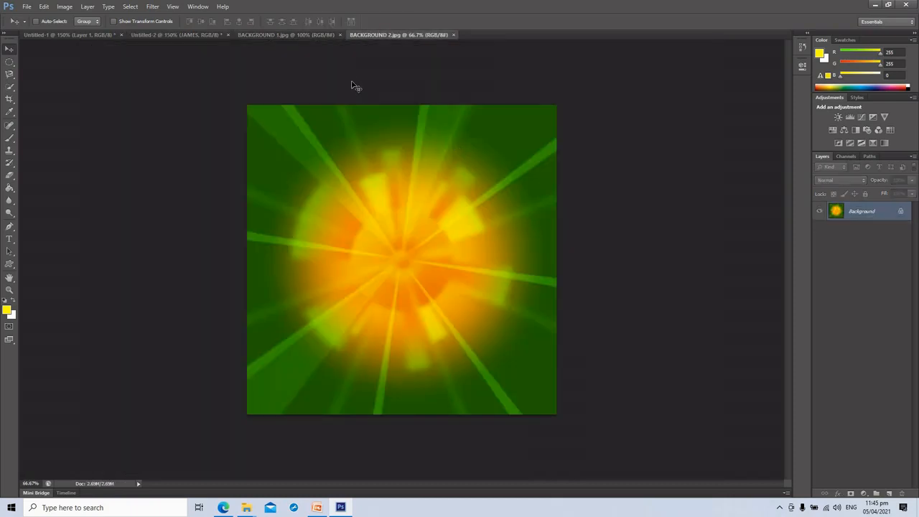
click(294, 35)
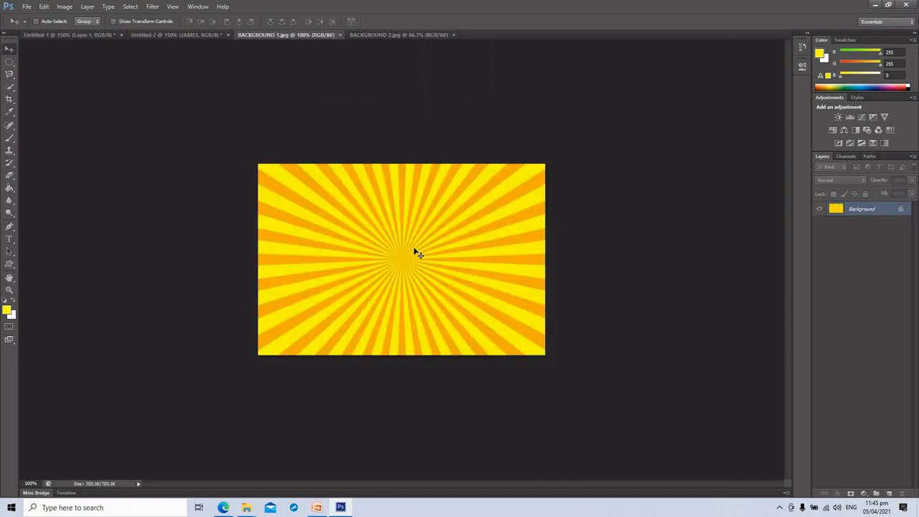
drag(414, 240, 395, 234)
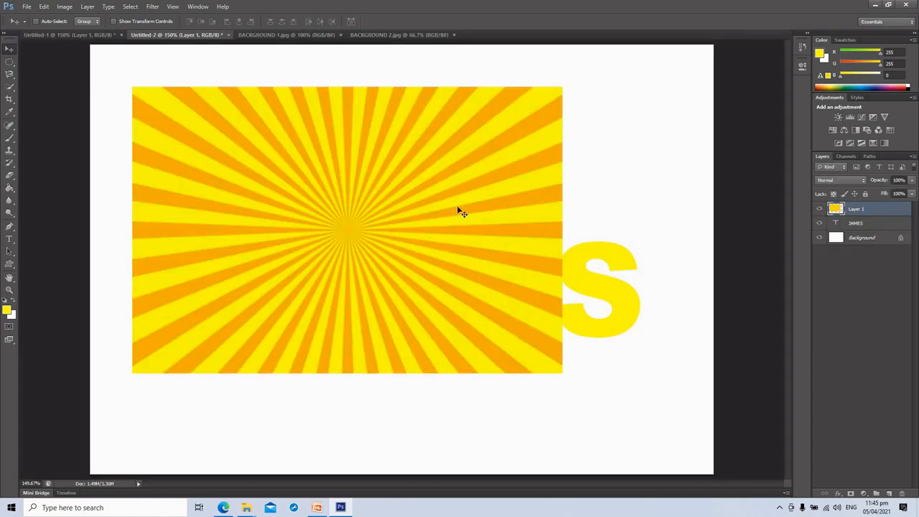
key(ctrl+z)
Copy the green and orange BACKGROUND 2.jpg image into the Untitled-2 document as a layer above the name text.
click(296, 36)
click(405, 35)
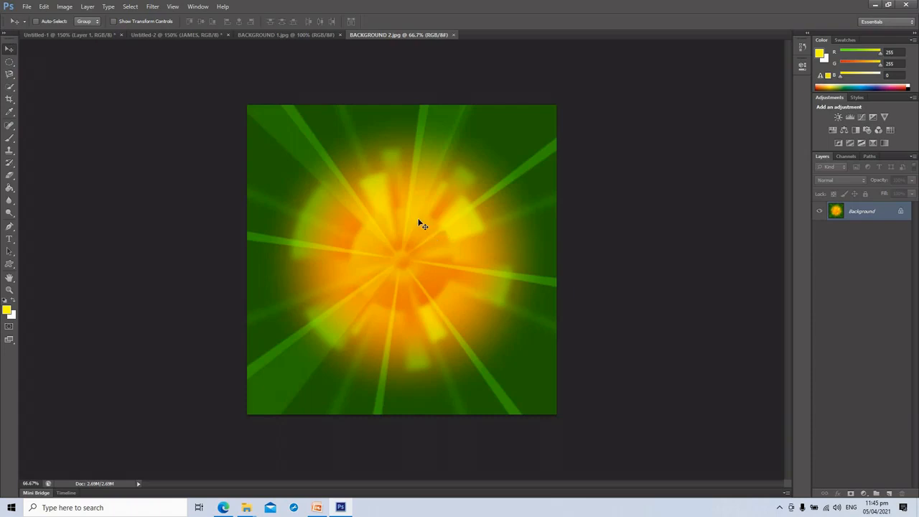
click(180, 34)
drag(180, 35, 451, 167)
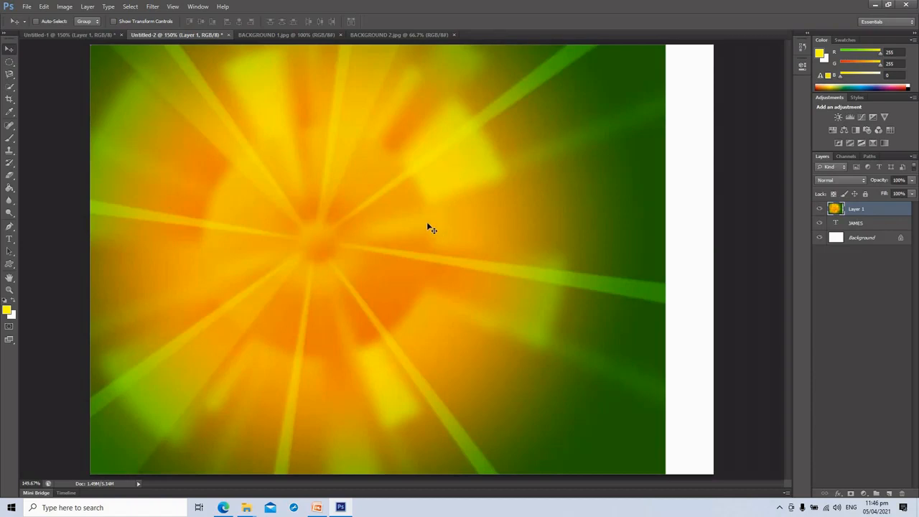
Scale the green and orange image layer proportionally down to 48.14% with Free Transform.
key(ctrl+t)
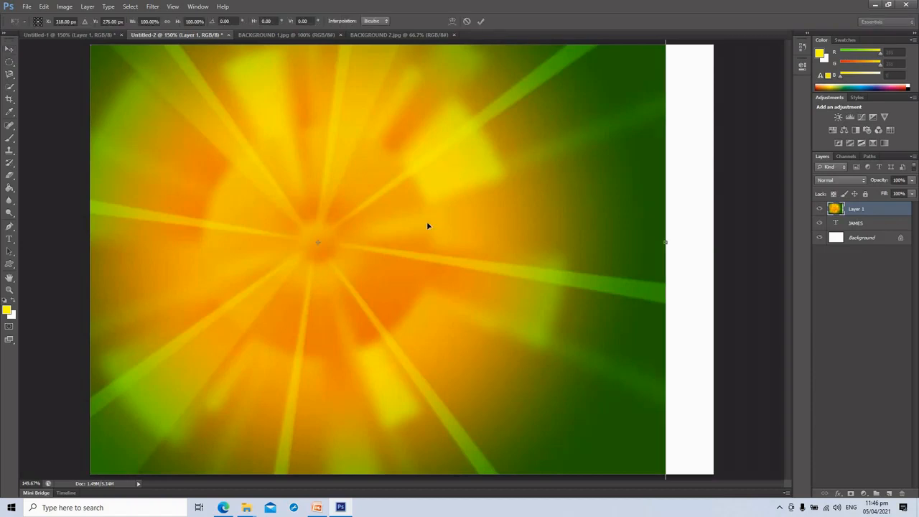
key(ctrl+minus)
key(ctrl+minus)
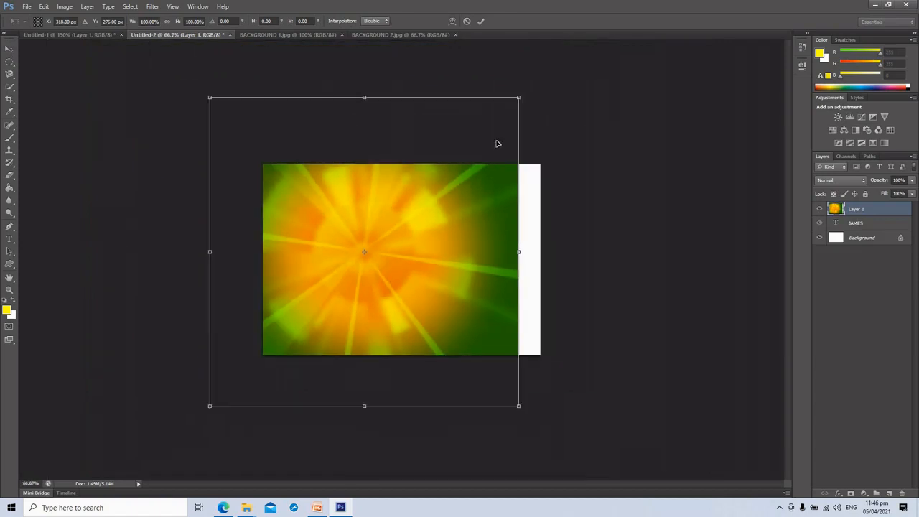
key(ctrl+minus)
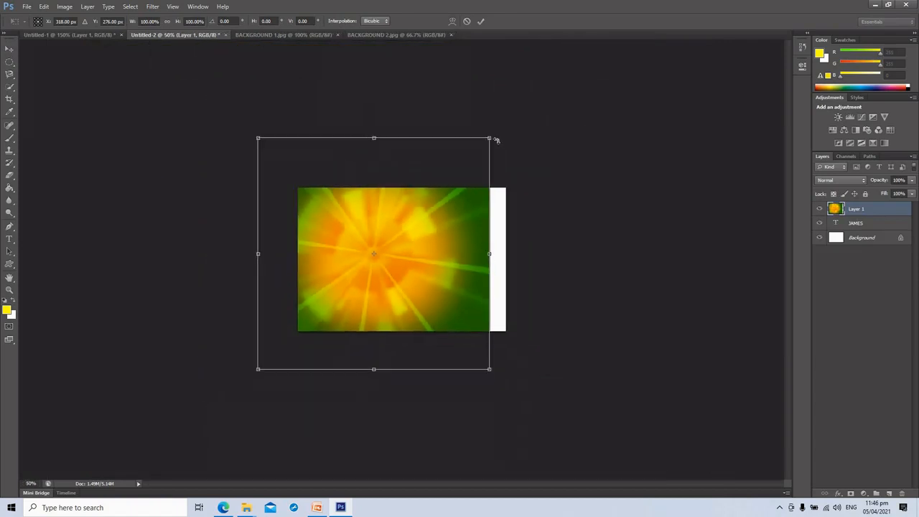
key(ctrl+plus)
key(ctrl+plus)
key(ctrl+plus)
key(ctrl+plus)
key(ctrl+plus)
key(ctrl+minus)
key(ctrl+plus)
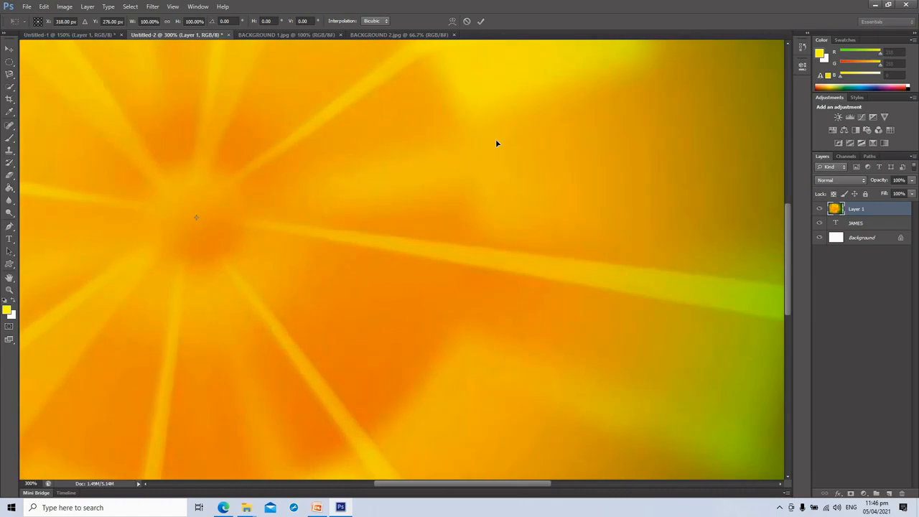
key(ctrl+plus)
key(ctrl+minus)
key(ctrl+minus)
key(ctrl+minus)
key(ctrl+minus)
key(ctrl+minus)
key(ctrl+minus)
key(ctrl+minus)
key(ctrl+minus)
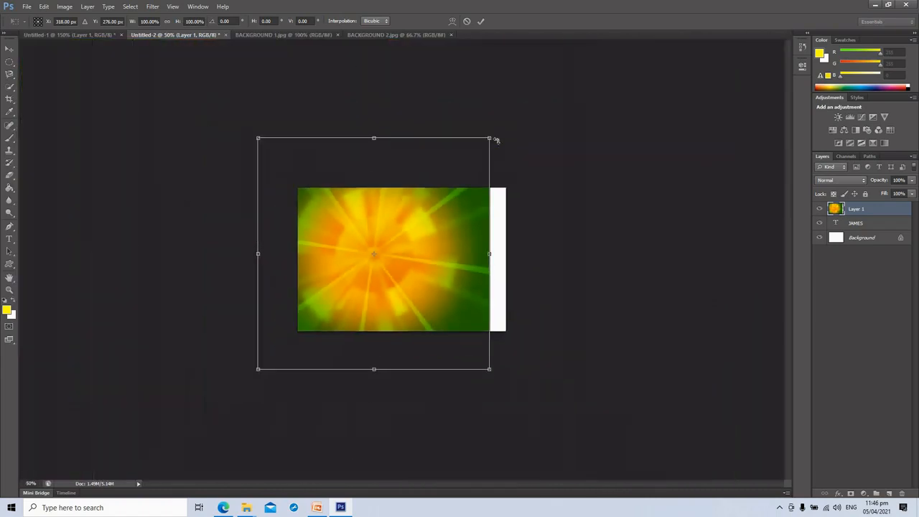
drag(475, 156, 469, 207)
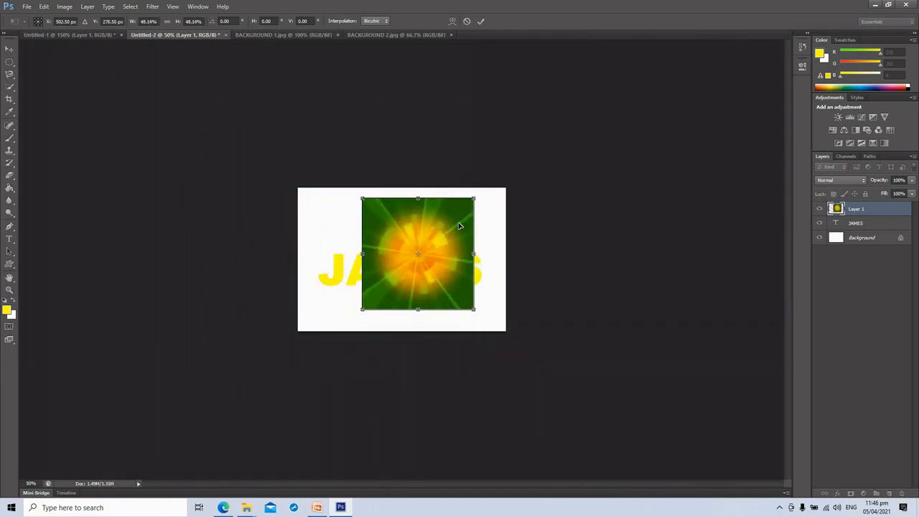
Shift the scaled image slightly upward over the name text and apply the transform.
scroll(459, 226, up, 5)
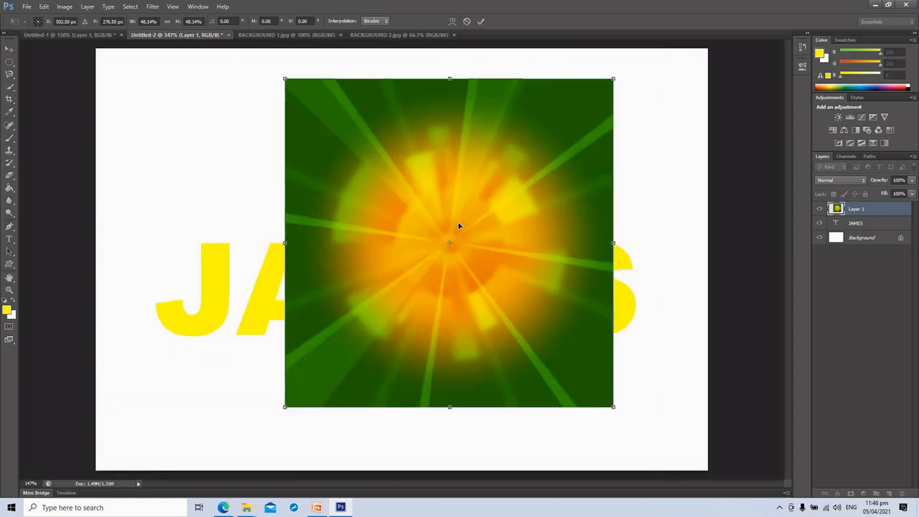
drag(381, 189, 569, 206)
key(Return)
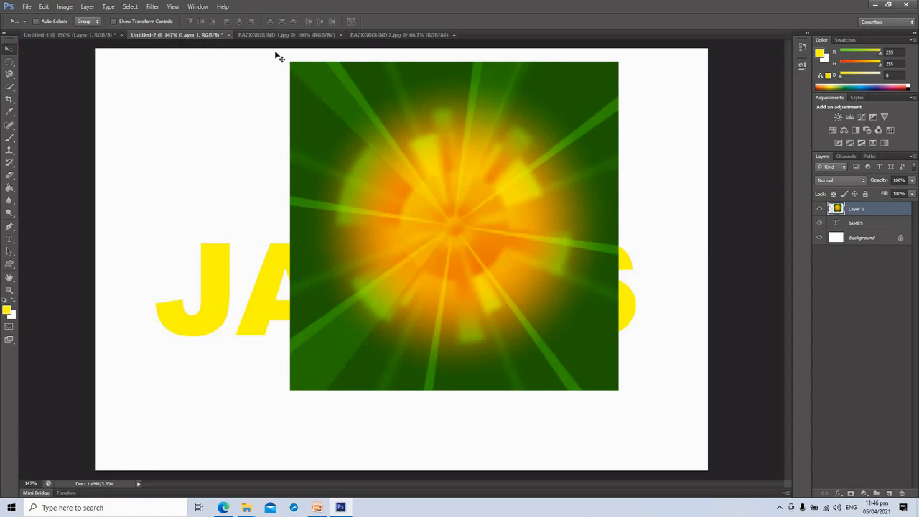
Create a clipping mask that clips the green and orange image layer to the name text layer beneath it.
click(869, 223)
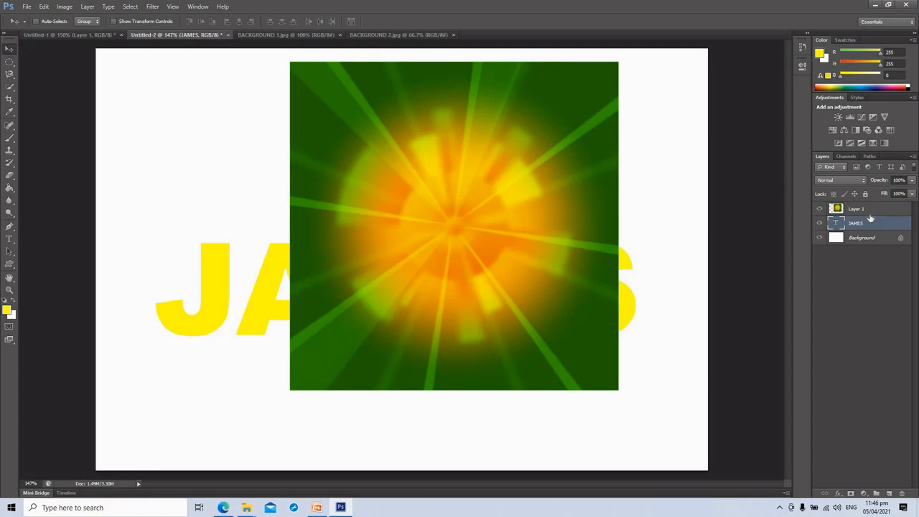
click(859, 209)
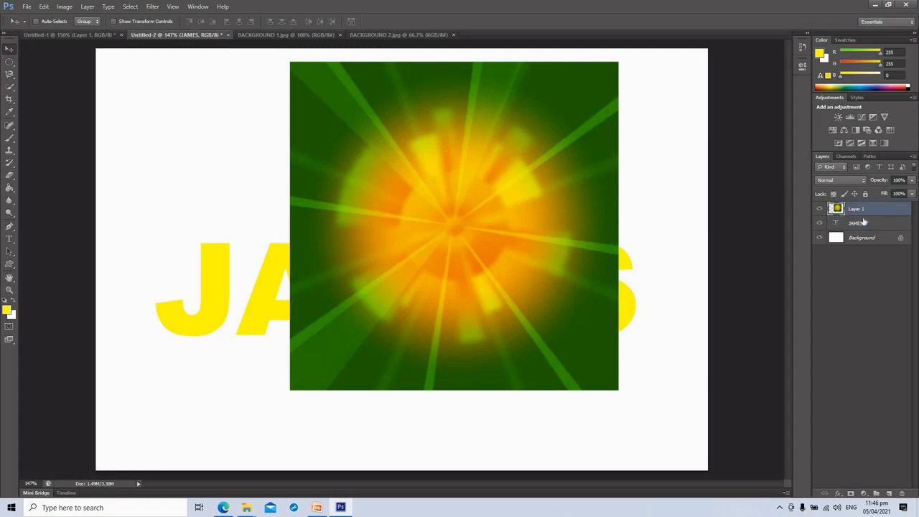
click(856, 226)
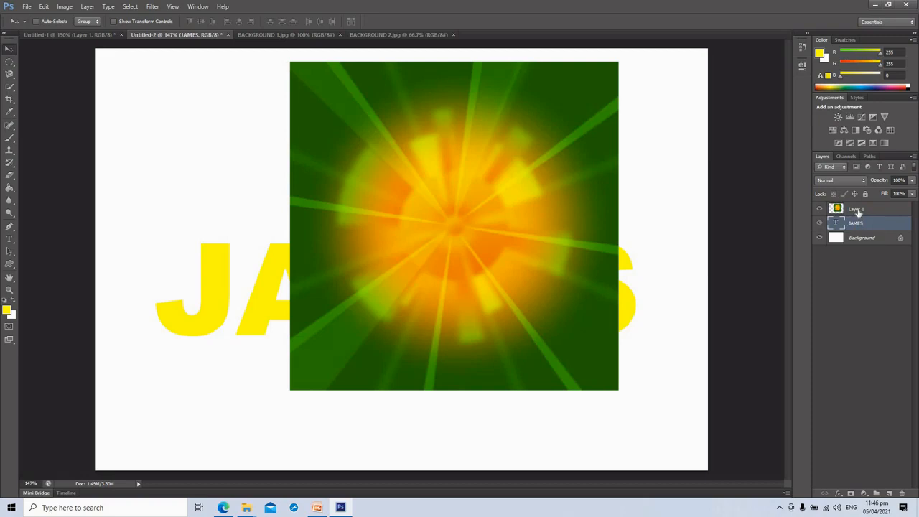
right_click(858, 208)
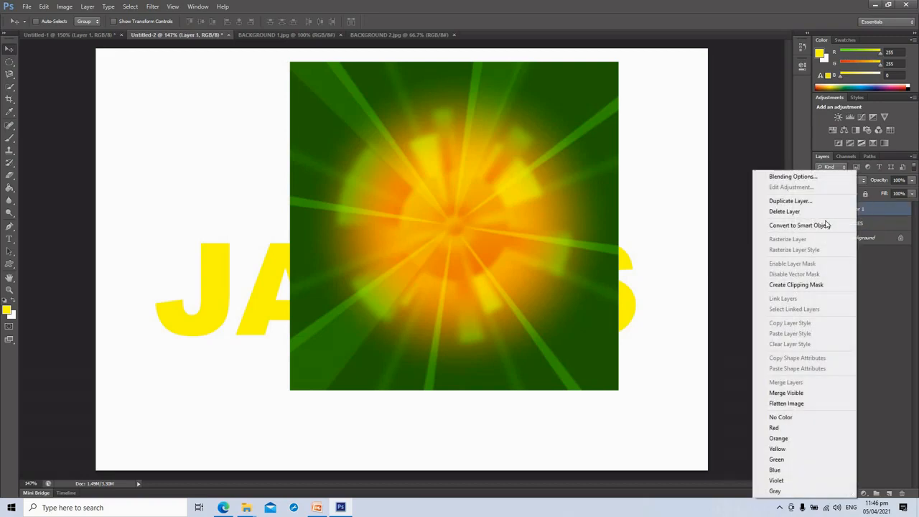
click(867, 221)
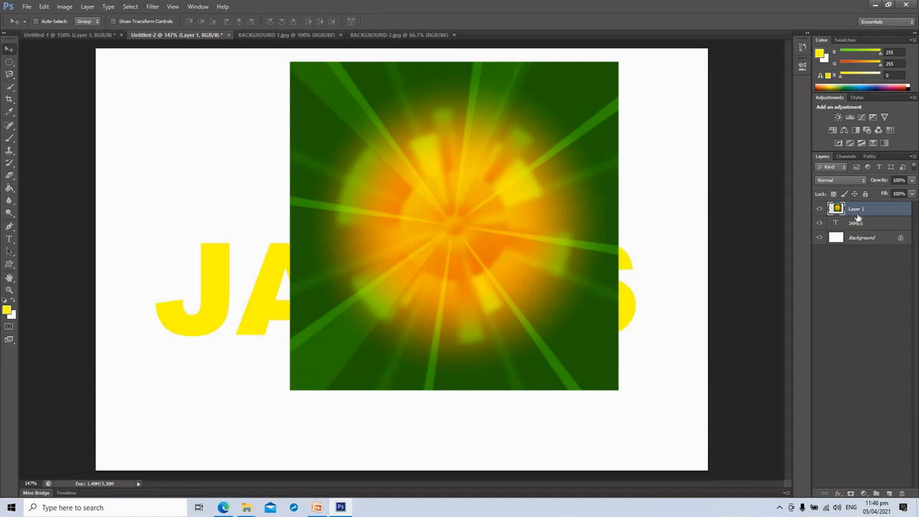
right_click(857, 210)
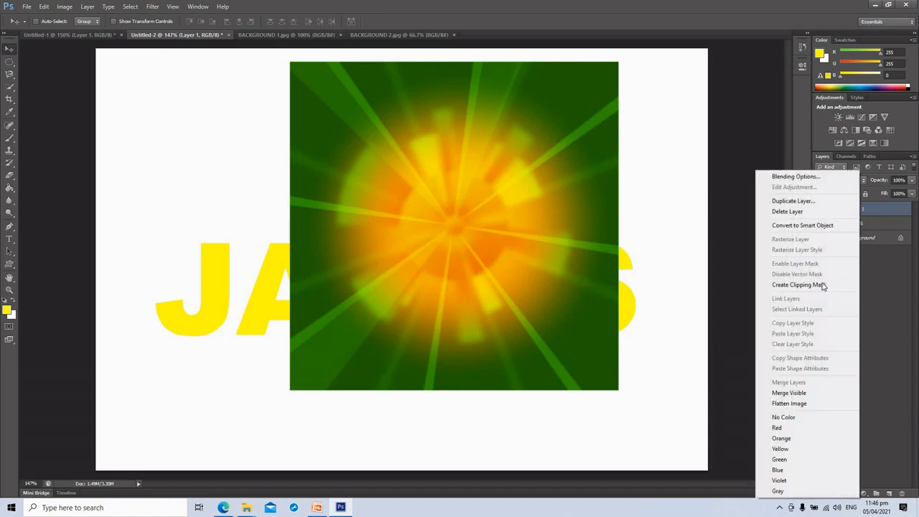
click(817, 285)
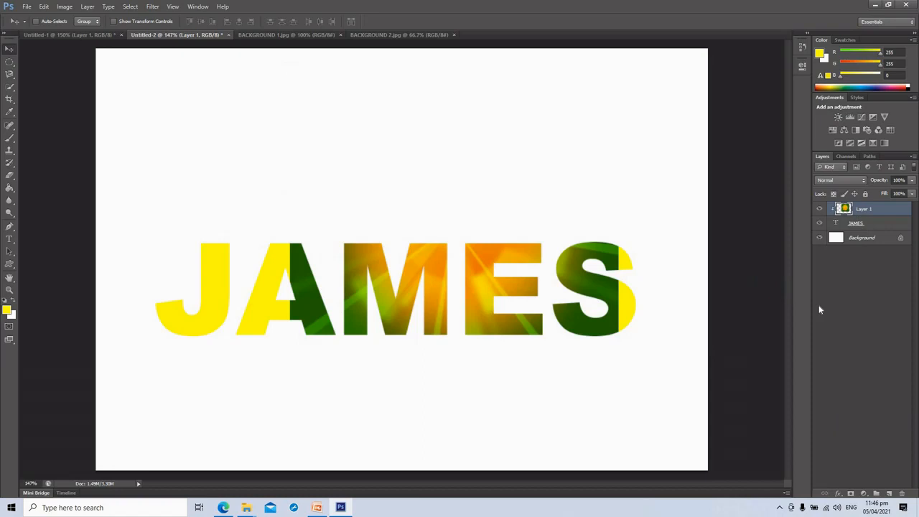
Scale the clipped green and orange image to about 81%, squash its height, and position it over the last three letters with Free Transform.
drag(426, 287, 569, 290)
drag(344, 289, 446, 293)
key(ctrl+t)
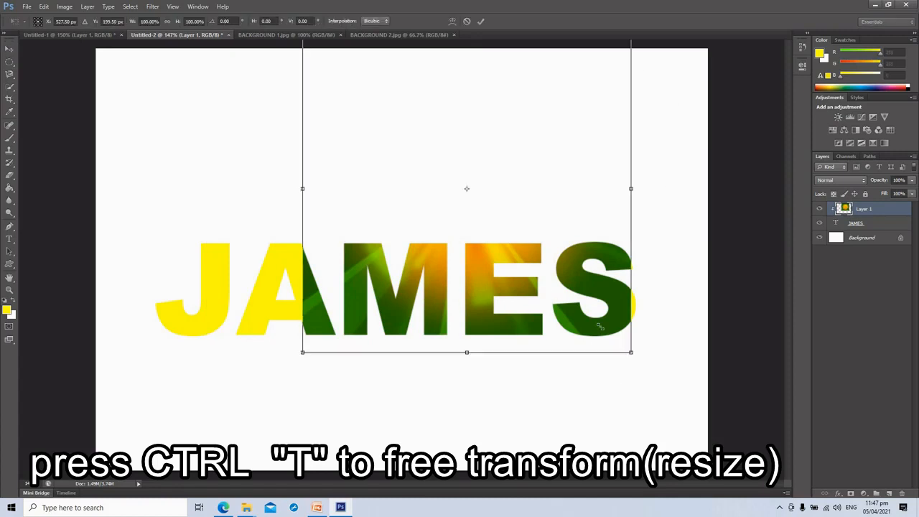
drag(600, 326, 568, 290)
drag(504, 267, 554, 378)
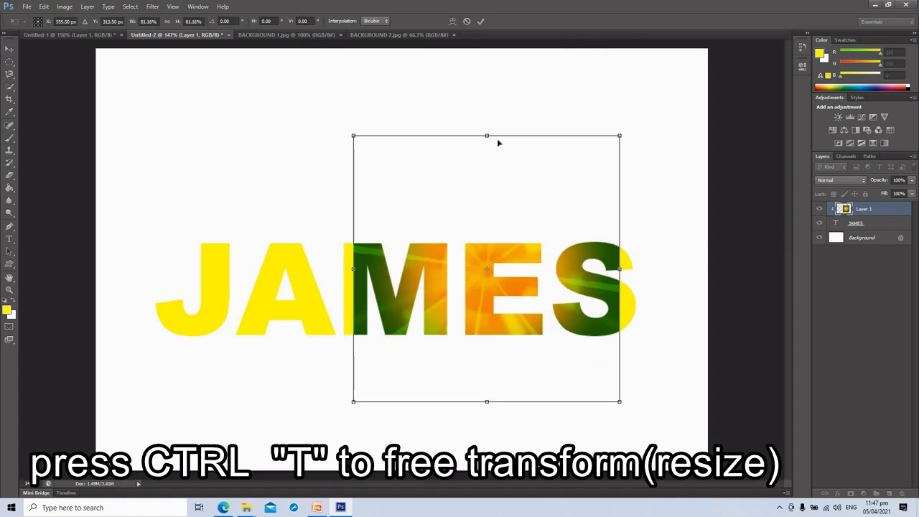
drag(482, 153, 482, 259)
drag(507, 347, 522, 314)
key(Return)
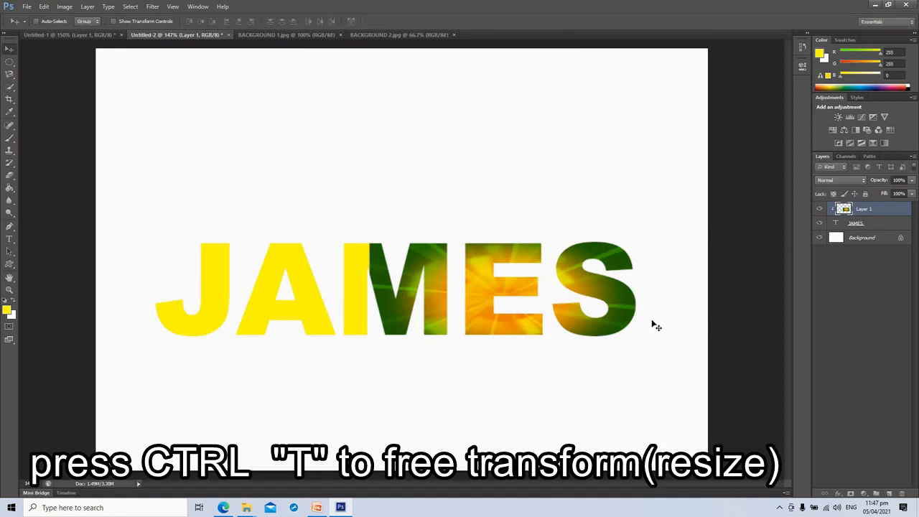
Copy the BACKGROUND 1.jpg sunburst into the Untitled-2 document and clip it to the name text, covering the first letters.
click(281, 35)
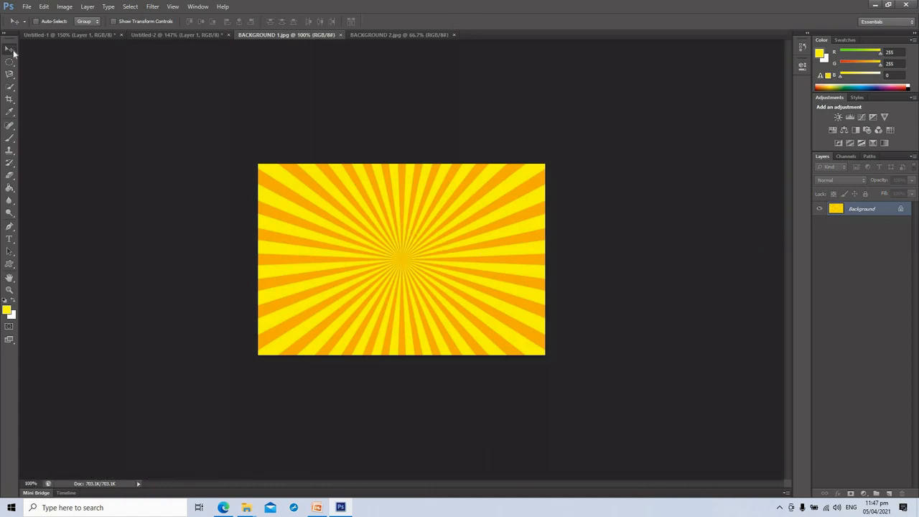
drag(251, 68, 299, 269)
key(ctrl+alt+g)
drag(450, 289, 447, 292)
Shift the clipped green and orange image to the right, and move the sunburst layer right to meet it within the third letter.
click(868, 227)
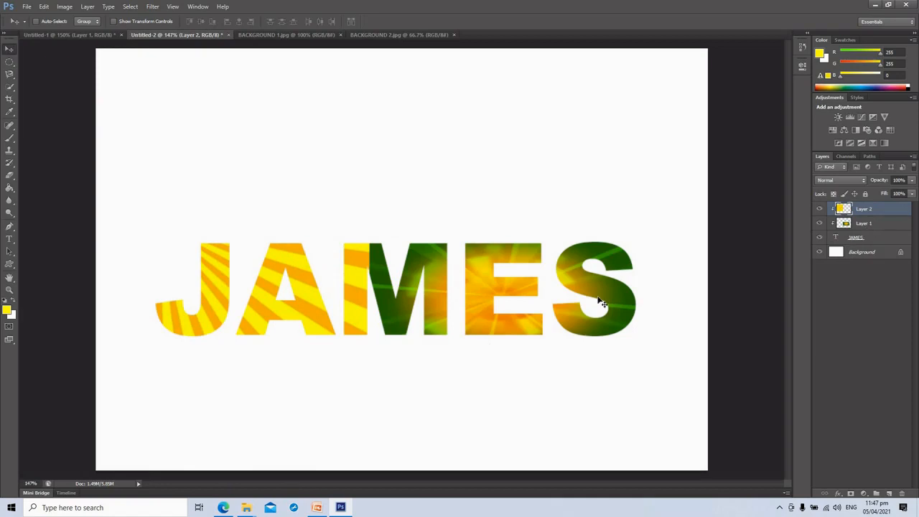
drag(522, 316, 416, 308)
click(885, 213)
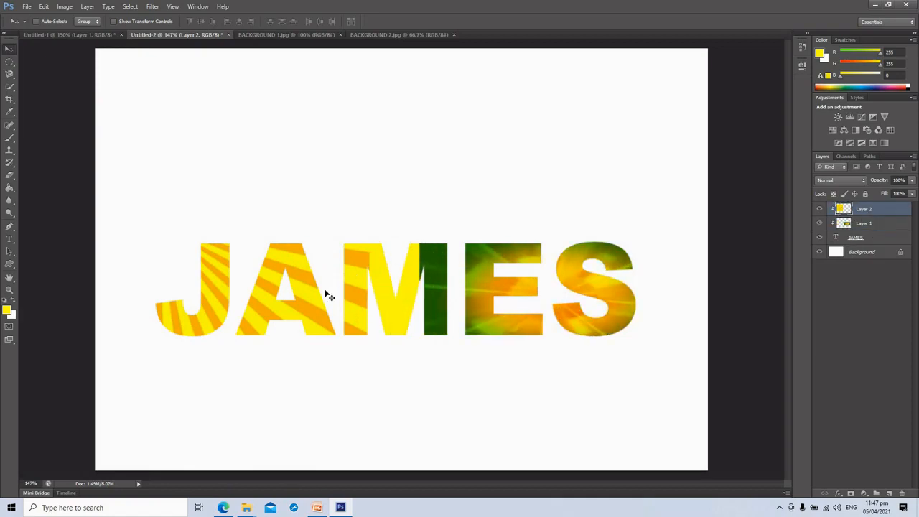
drag(316, 299, 359, 295)
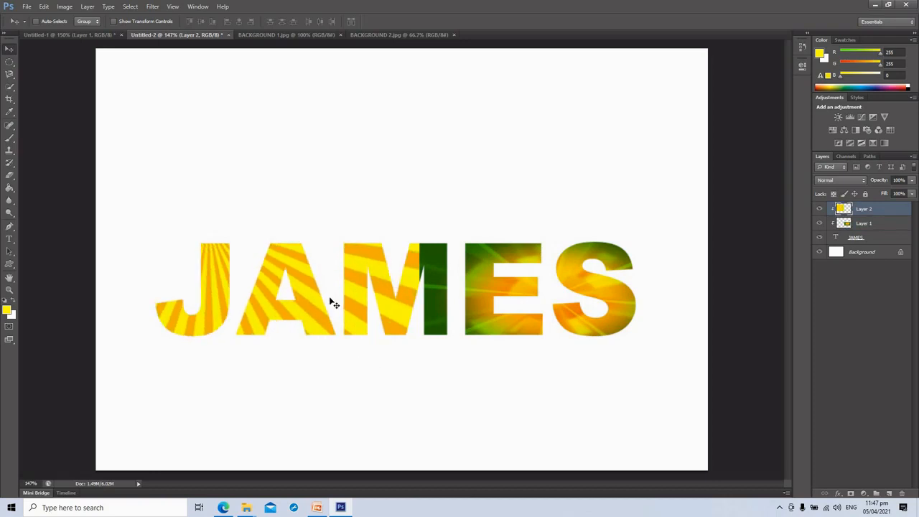
Rotate the sunburst layer slightly counterclockwise with Free Transform and reposition it over the first three letters.
key(ctrl+t)
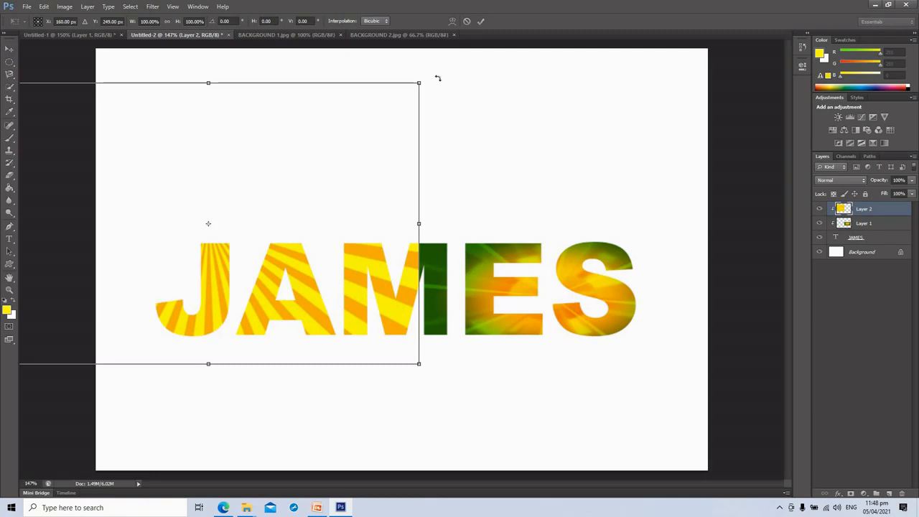
drag(465, 147, 289, 305)
drag(403, 327, 416, 310)
key(Return)
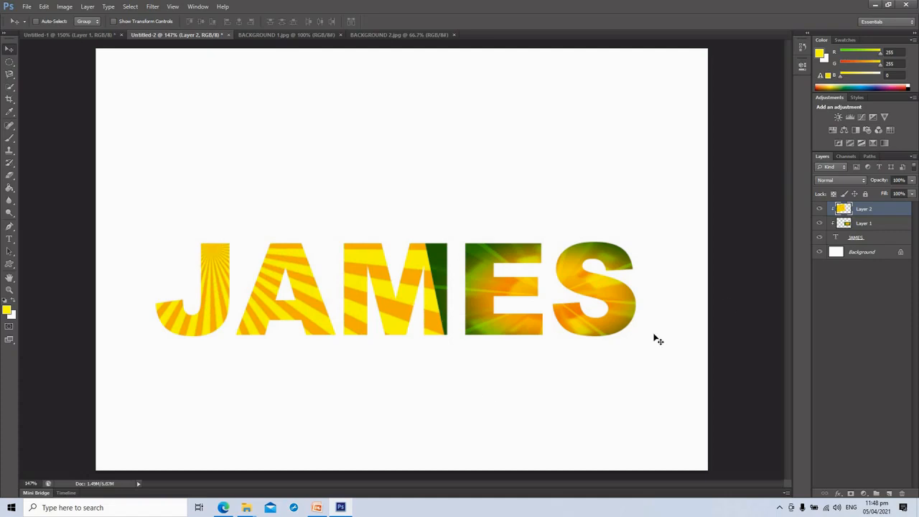
Move the green and orange image layer above the sunburst layer and shift the image slightly within the letters.
click(869, 225)
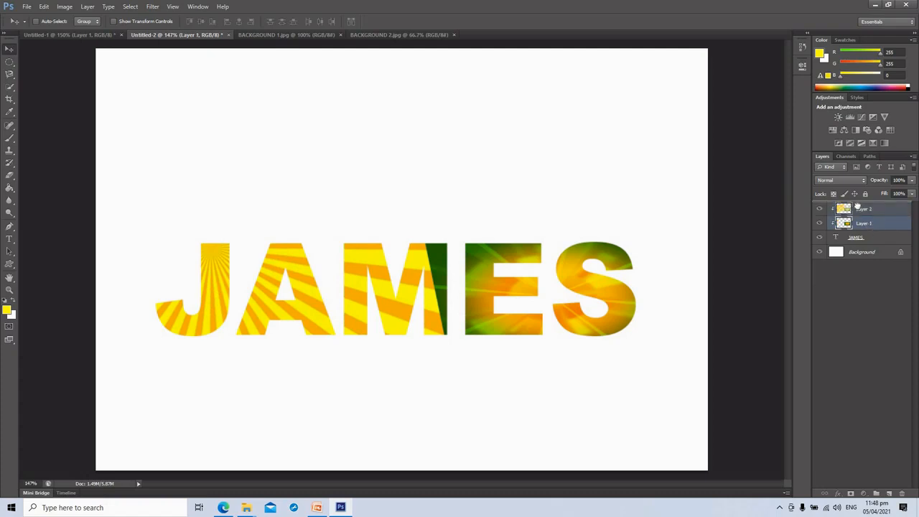
drag(860, 207, 861, 209)
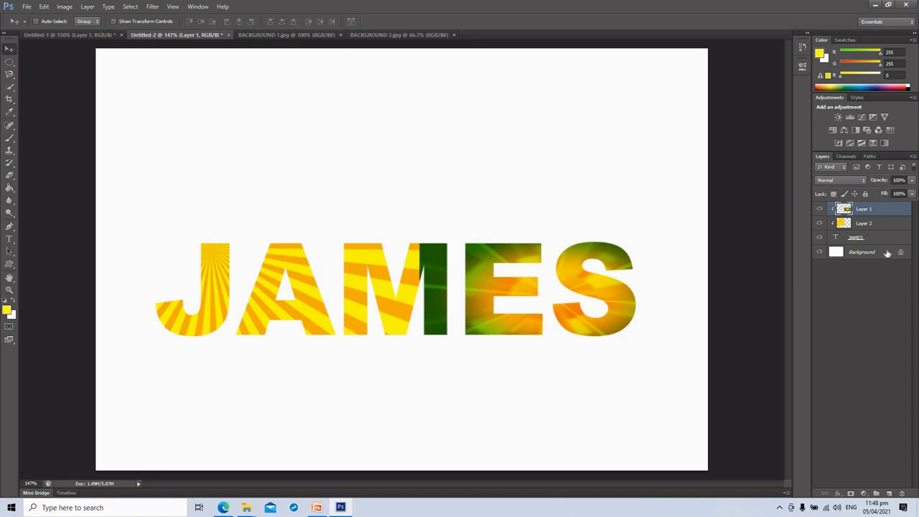
drag(453, 305, 572, 309)
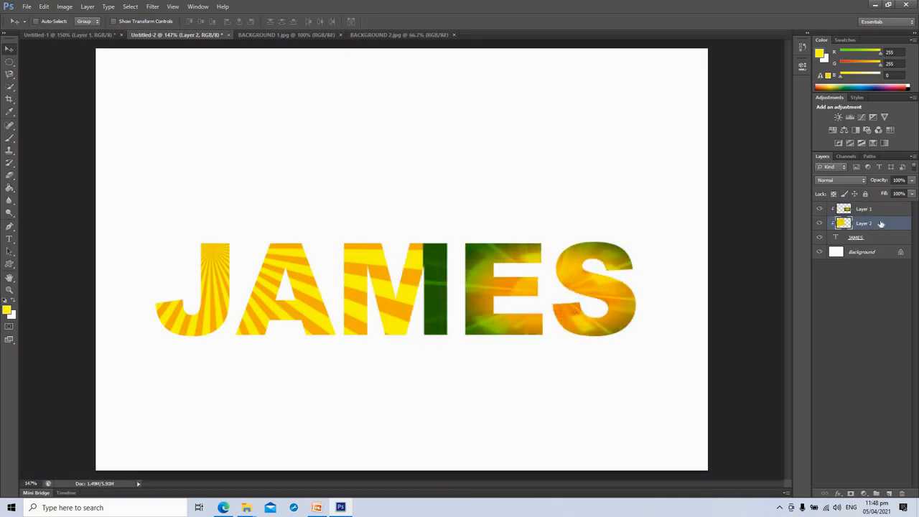
Restack the sunburst layer above the green and orange image layer and nudge it over the first three letters.
drag(870, 210, 872, 210)
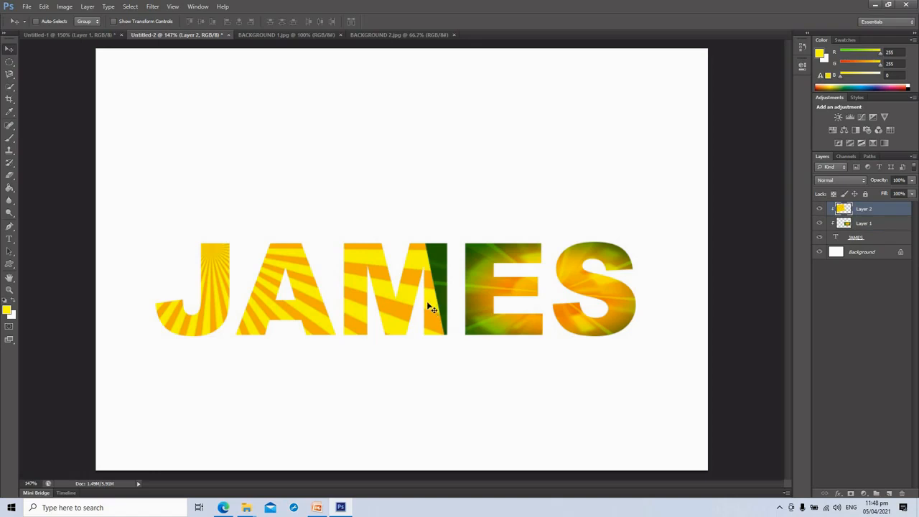
drag(426, 301, 459, 263)
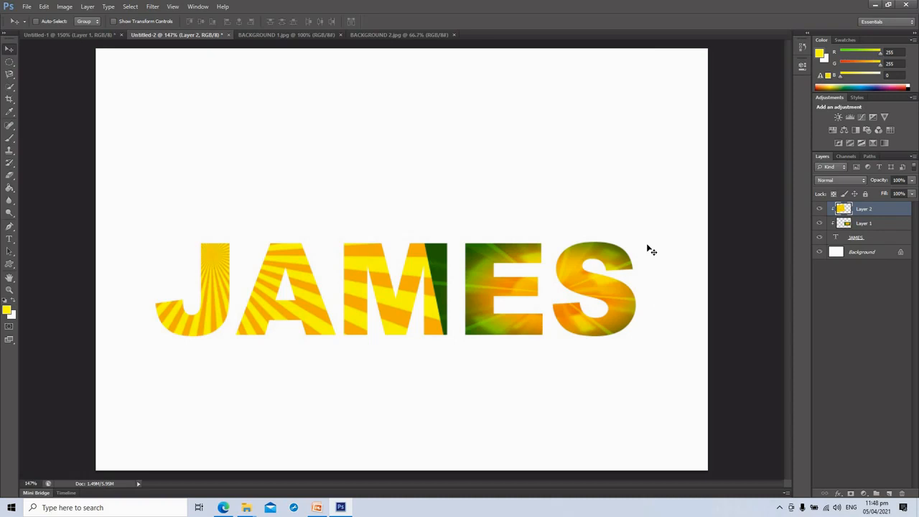
Select the name text layer beneath the two clipped image layers.
click(864, 241)
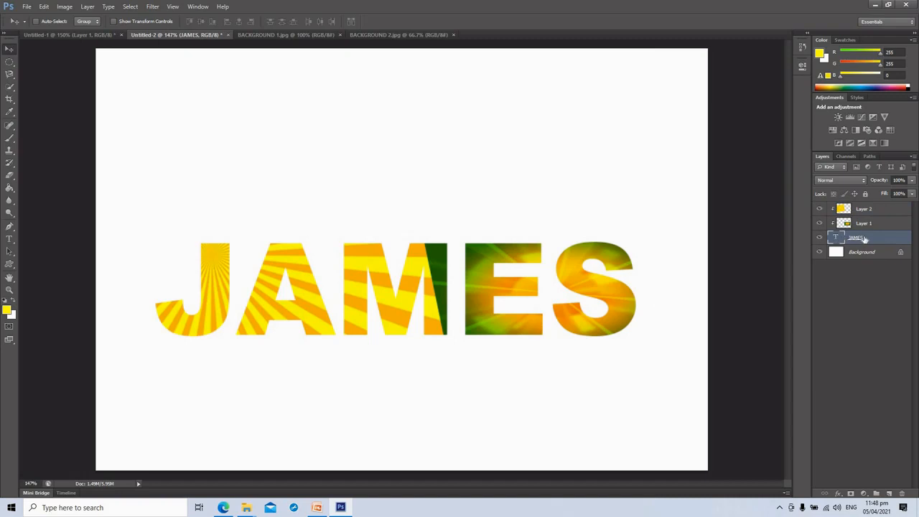